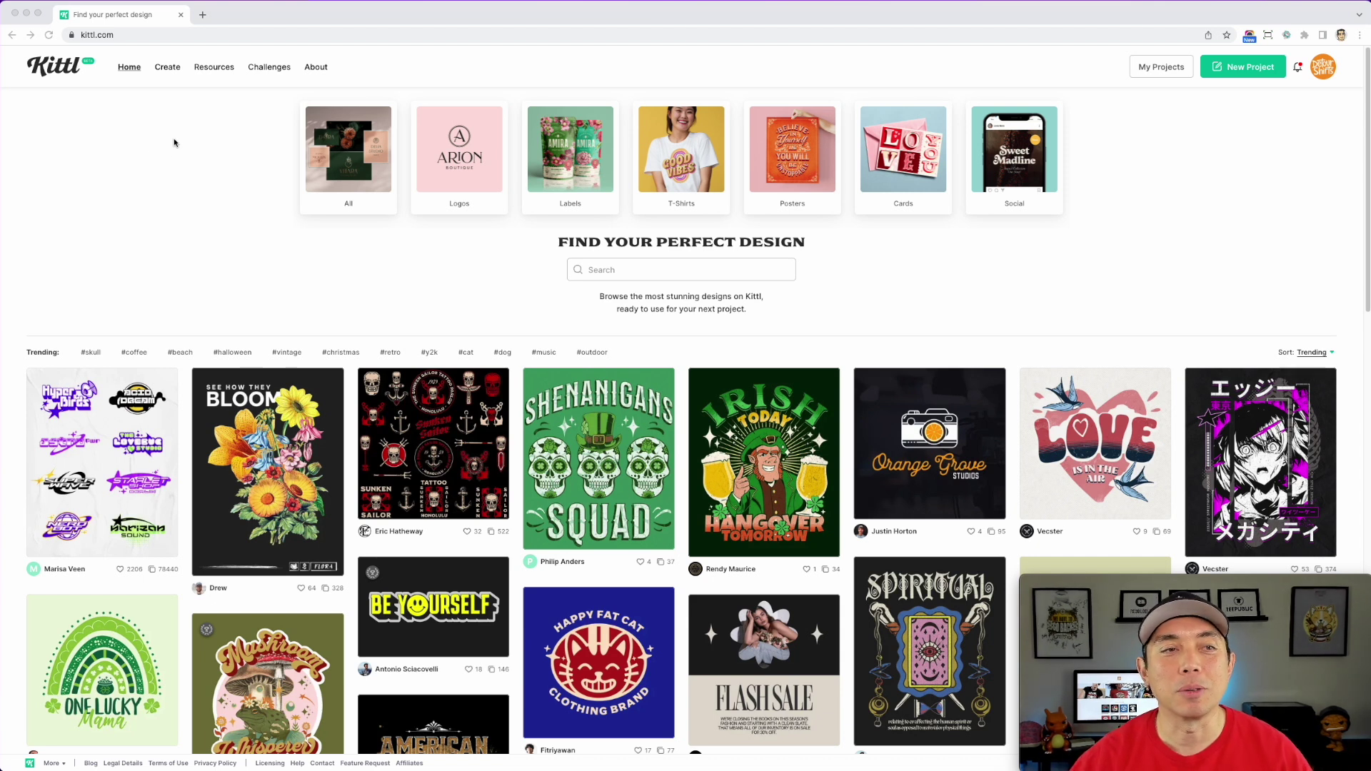
# Browse the trending design templates on the home page
pyautogui.scroll(-3, 273, 269)
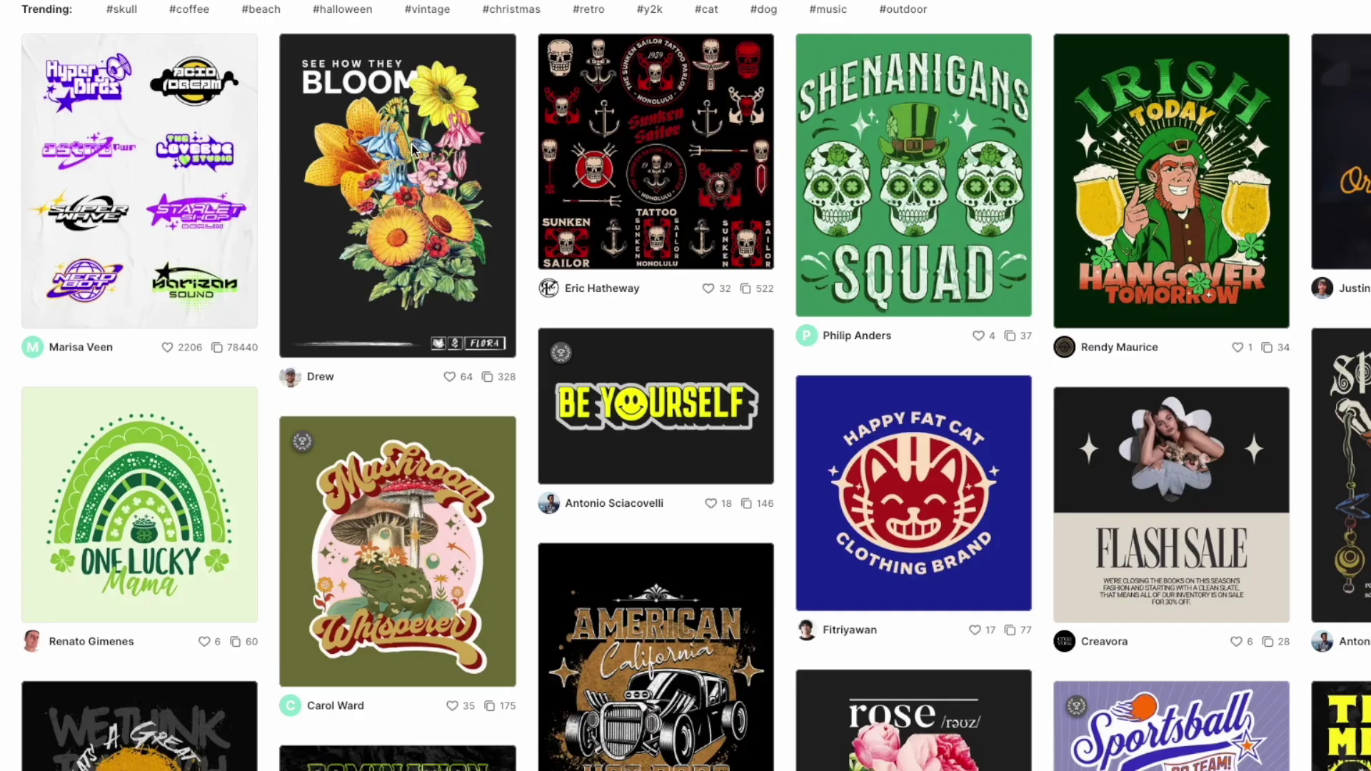
pyautogui.scroll(-1, 430, 238)
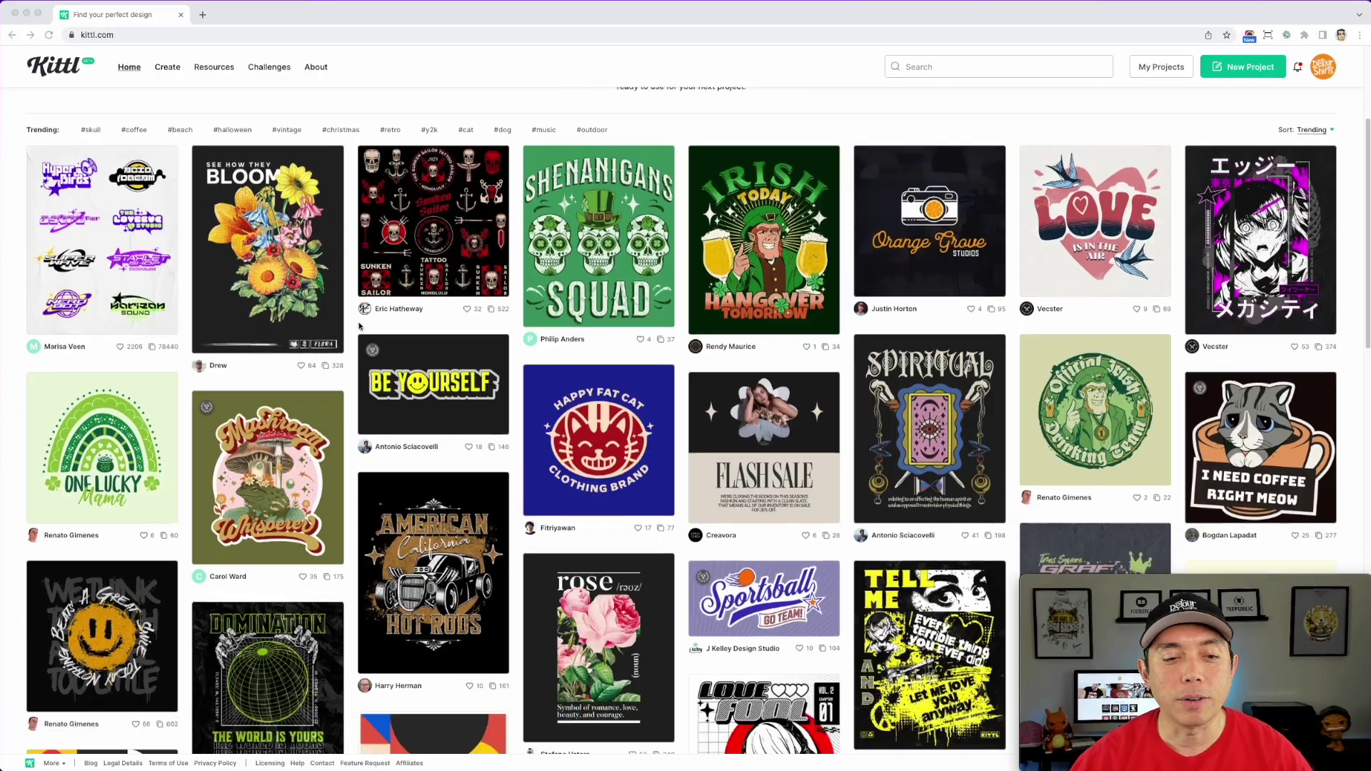
pyautogui.scroll(-5, 339, 361)
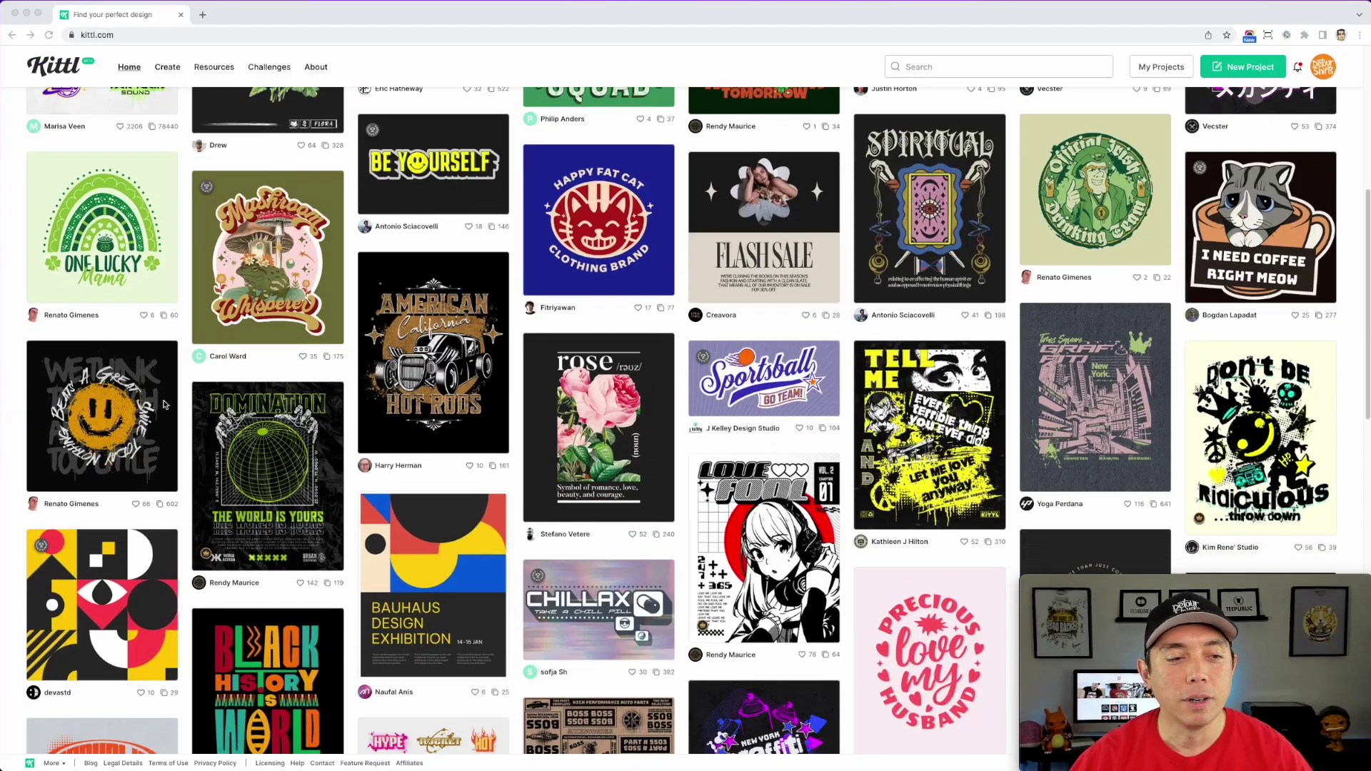
pyautogui.scroll(-5, 148, 421)
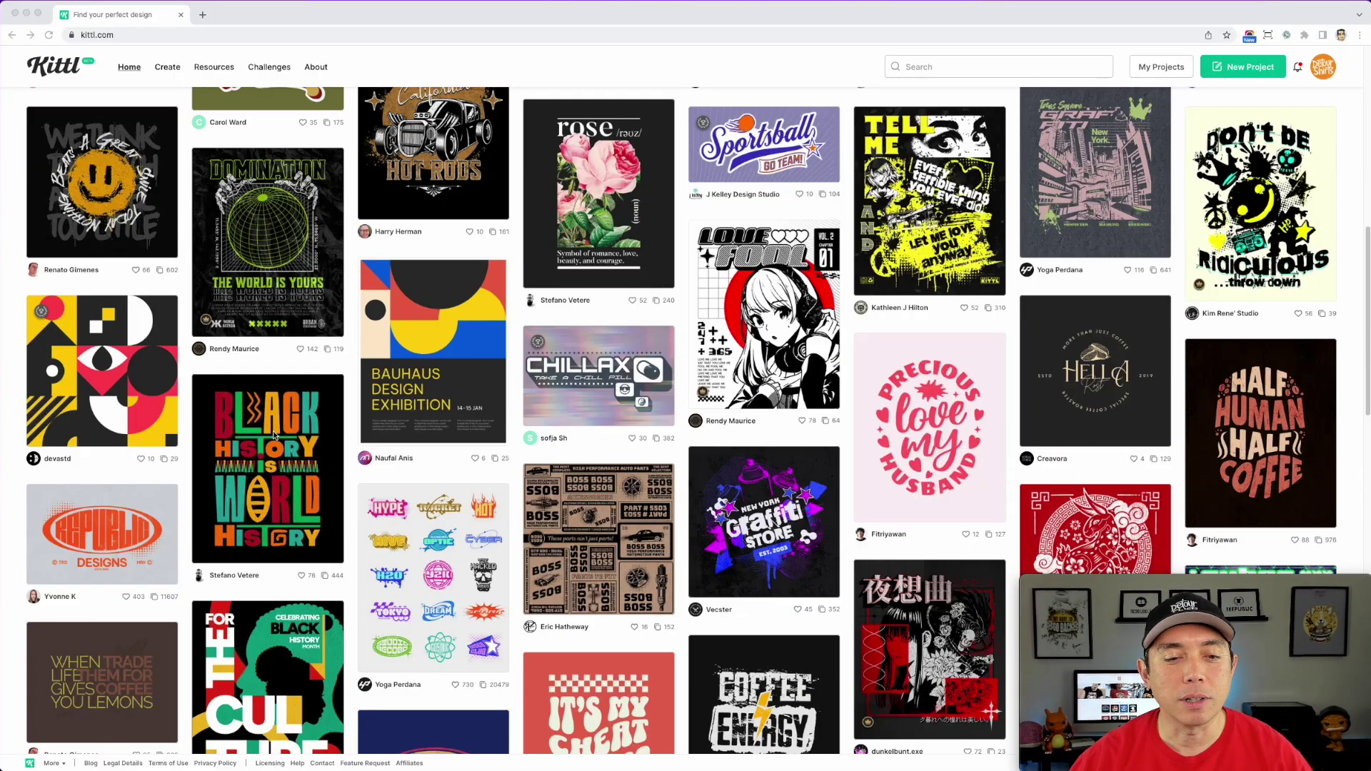
pyautogui.scroll(-5, 814, 468)
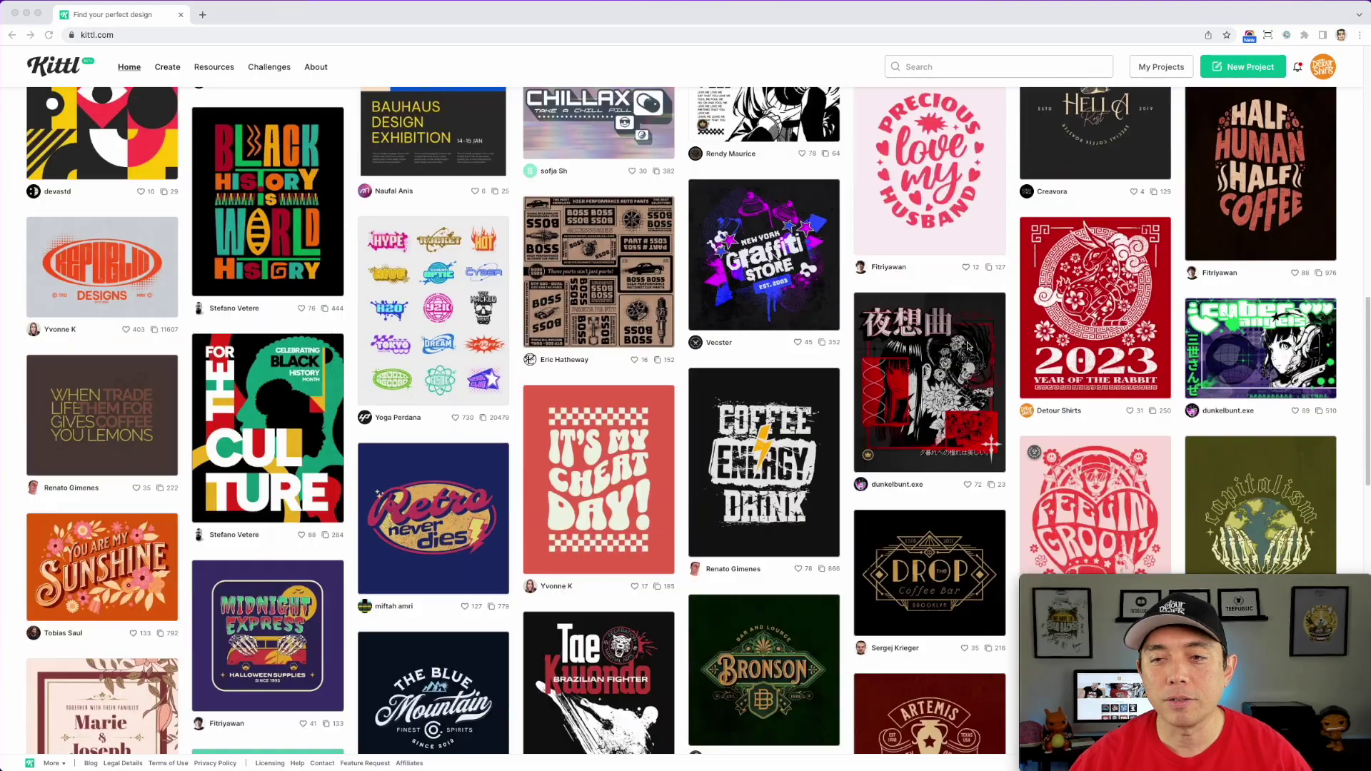
pyautogui.scroll(-8, 1045, 357)
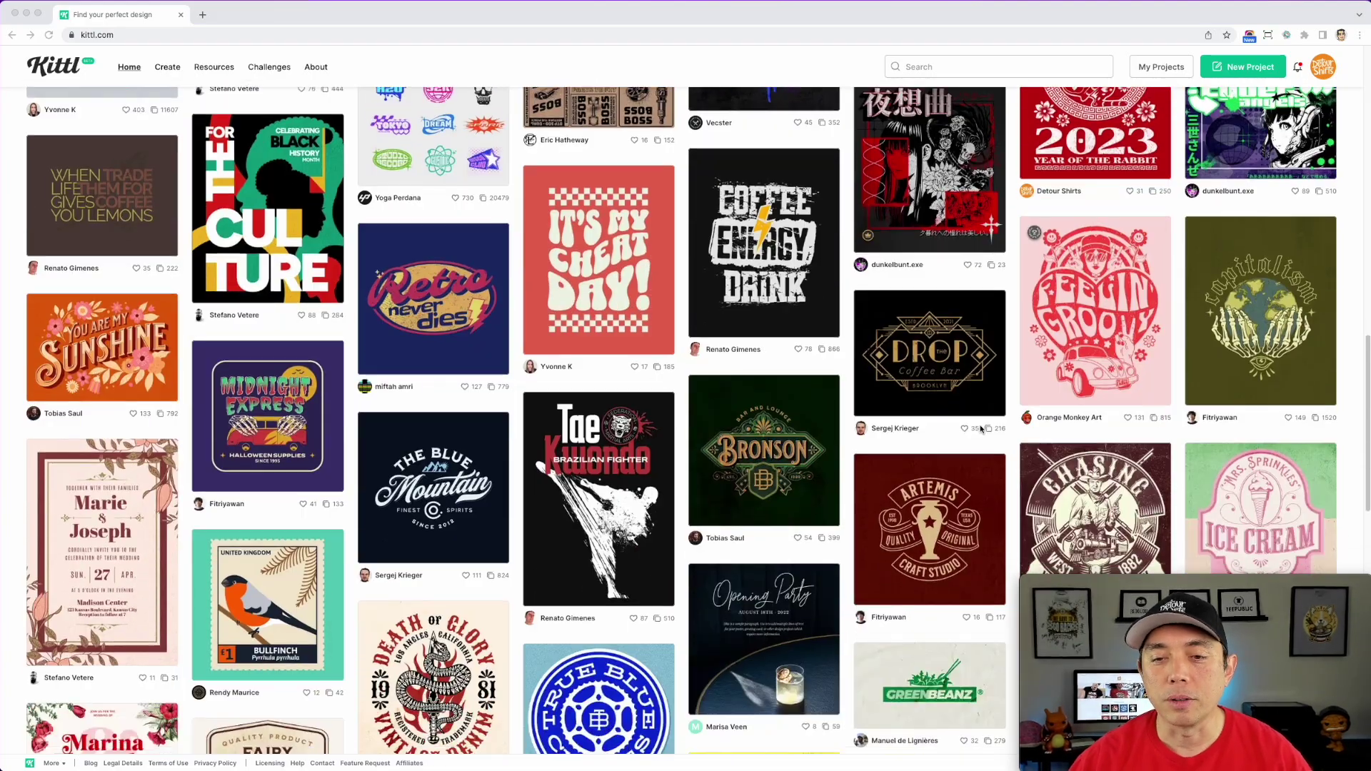
pyautogui.scroll(-7, 982, 428)
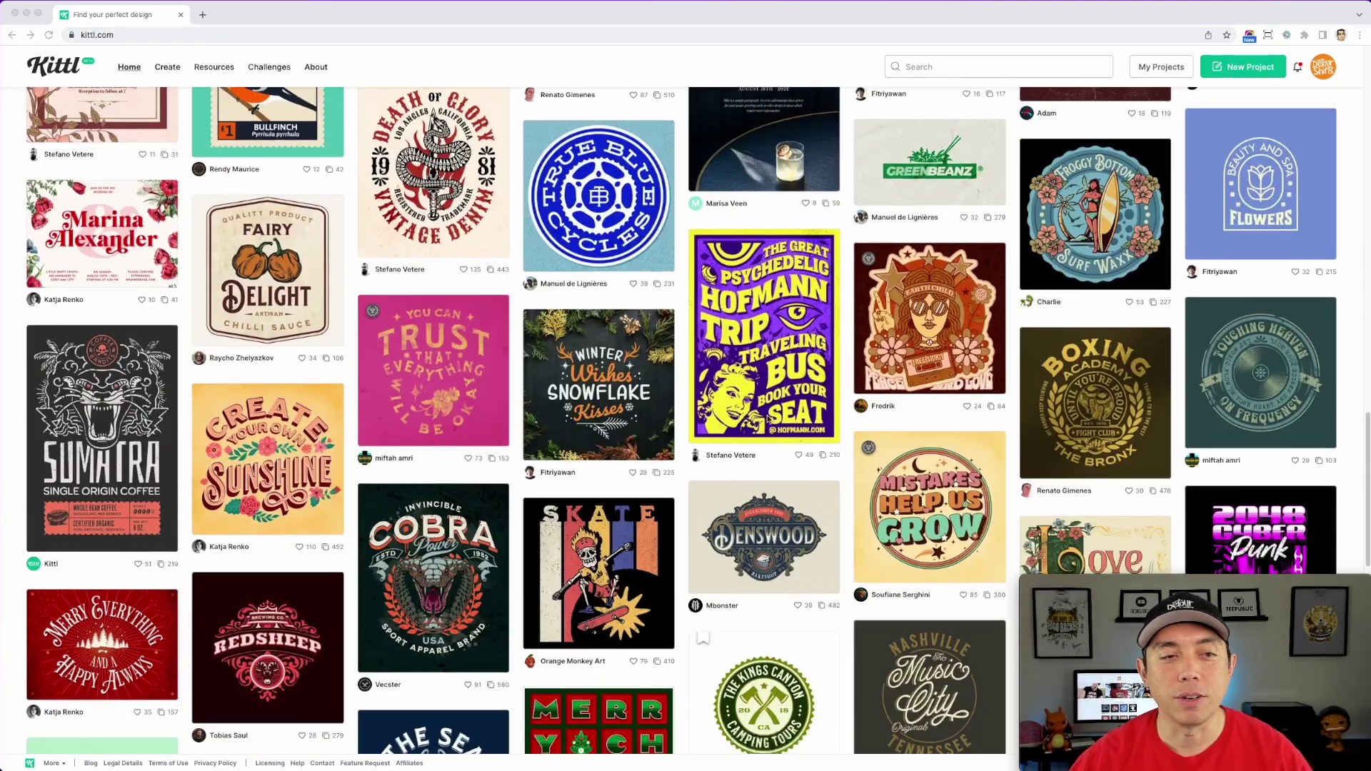
pyautogui.scroll(-3, 519, 347)
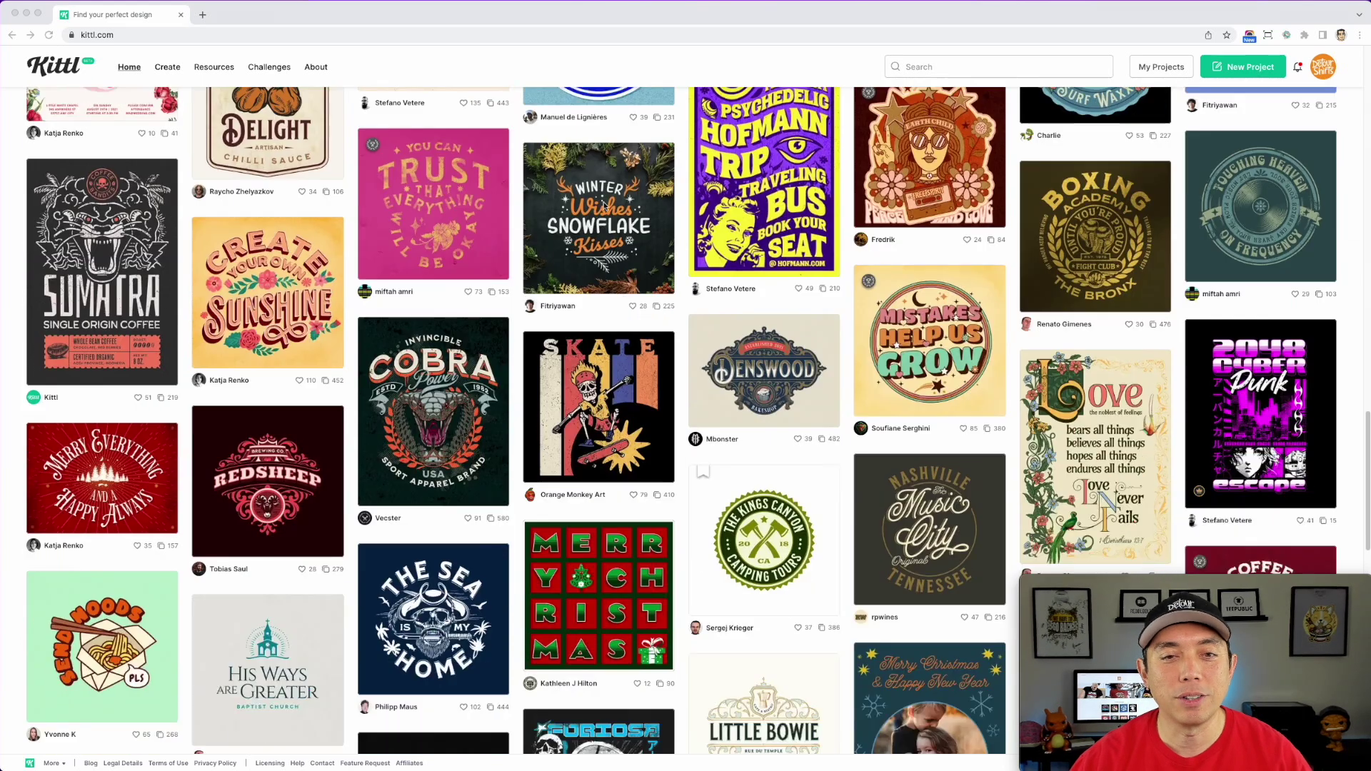
pyautogui.scroll(-1, 551, 291)
pyautogui.scroll(-3, 537, 380)
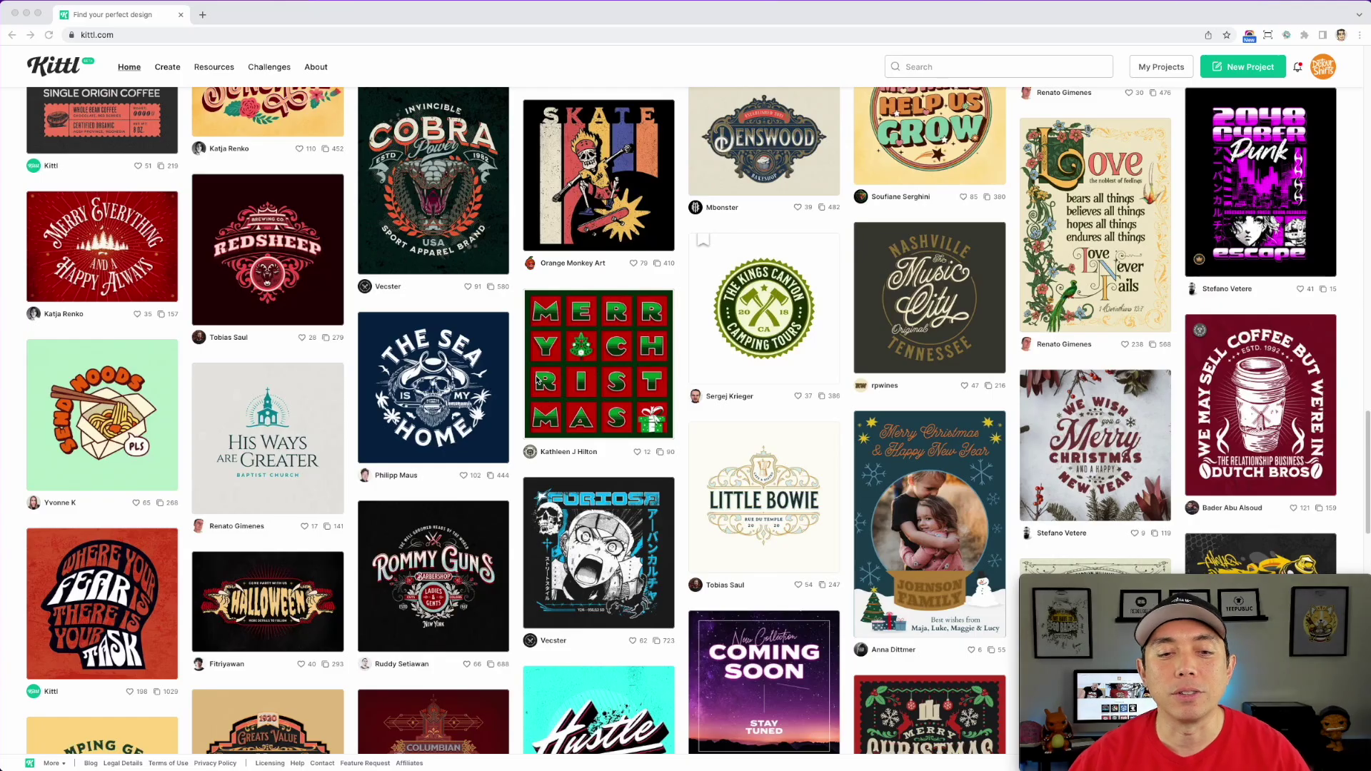
pyautogui.scroll(-1, 822, 386)
pyautogui.scroll(10, 832, 407)
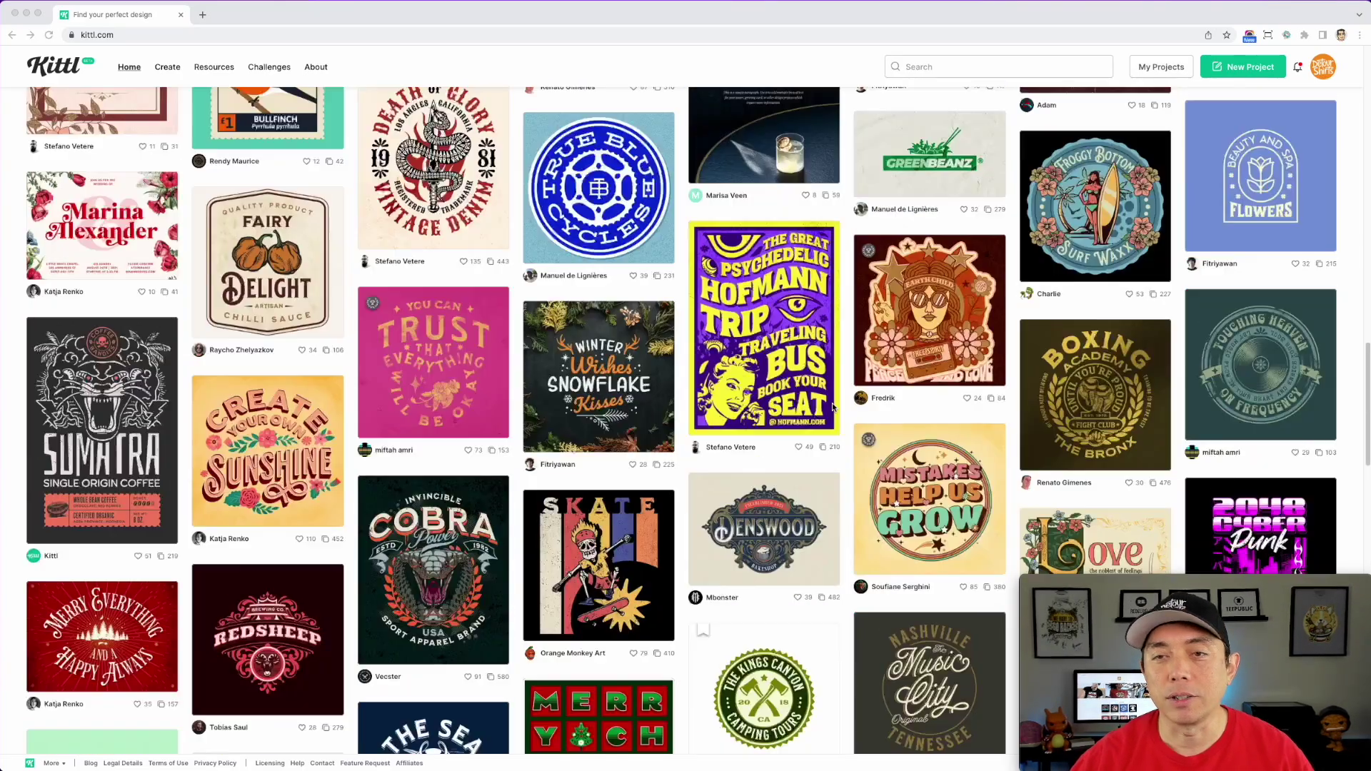
pyautogui.scroll(15, 832, 407)
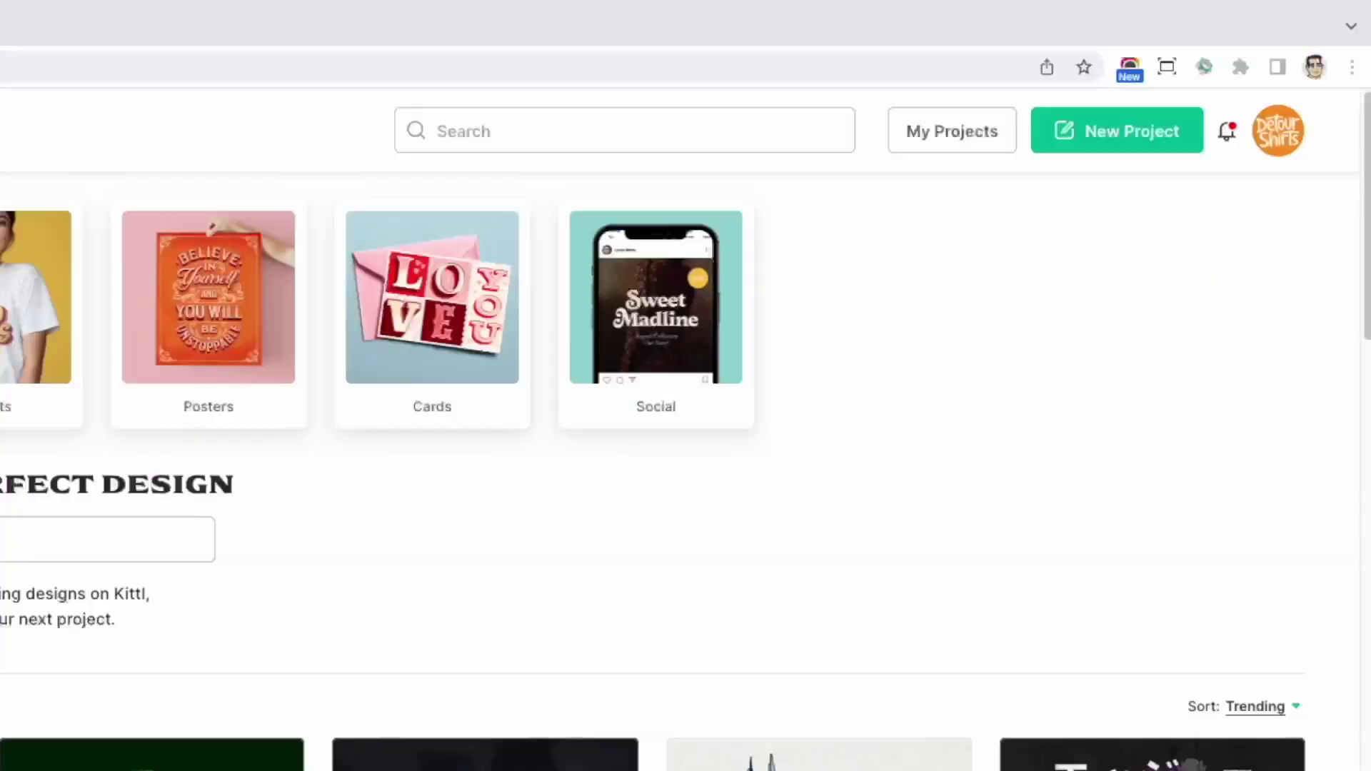
# Create a new project with a custom artboard of 3200 × 3200 px
pyautogui.click(1090, 130)
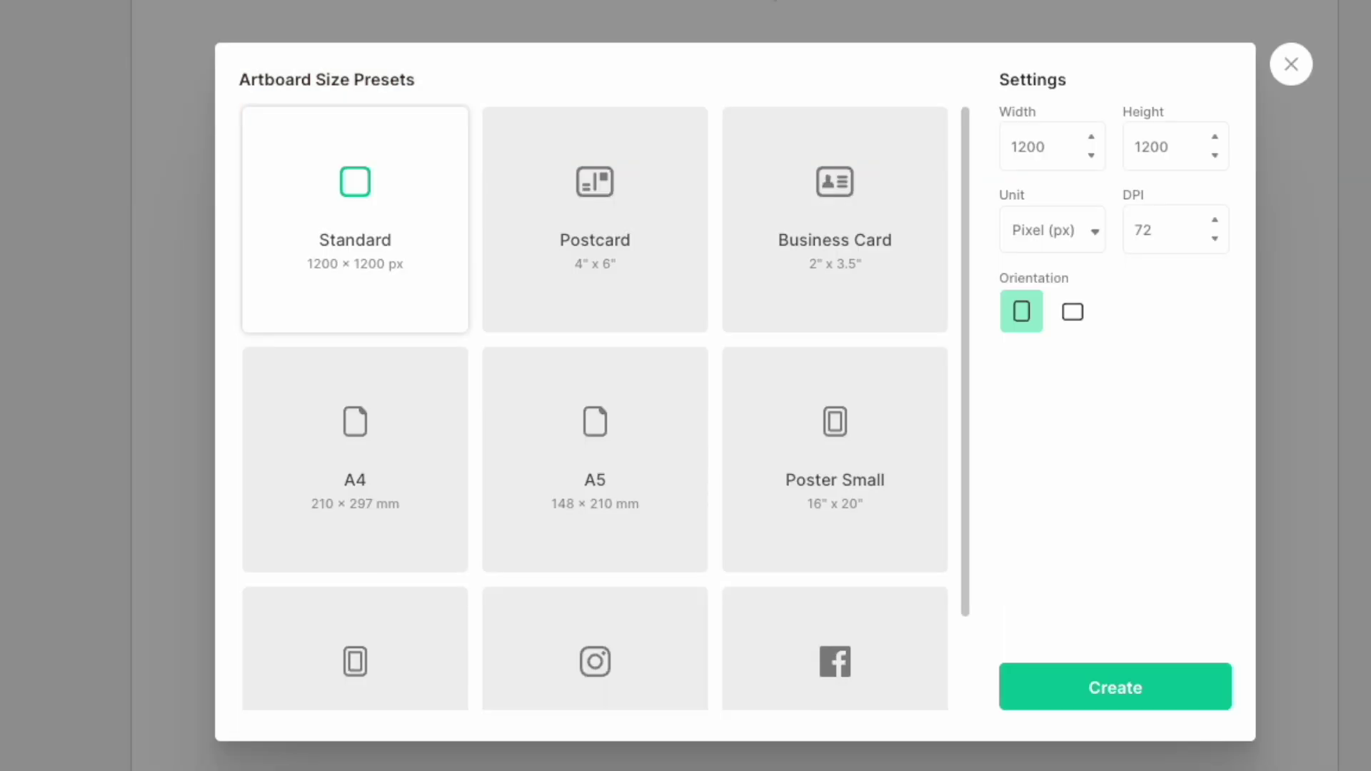
pyautogui.doubleClick(1024, 141)
pyautogui.write('3')
pyautogui.doubleClick(1161, 150)
pyautogui.write('3')
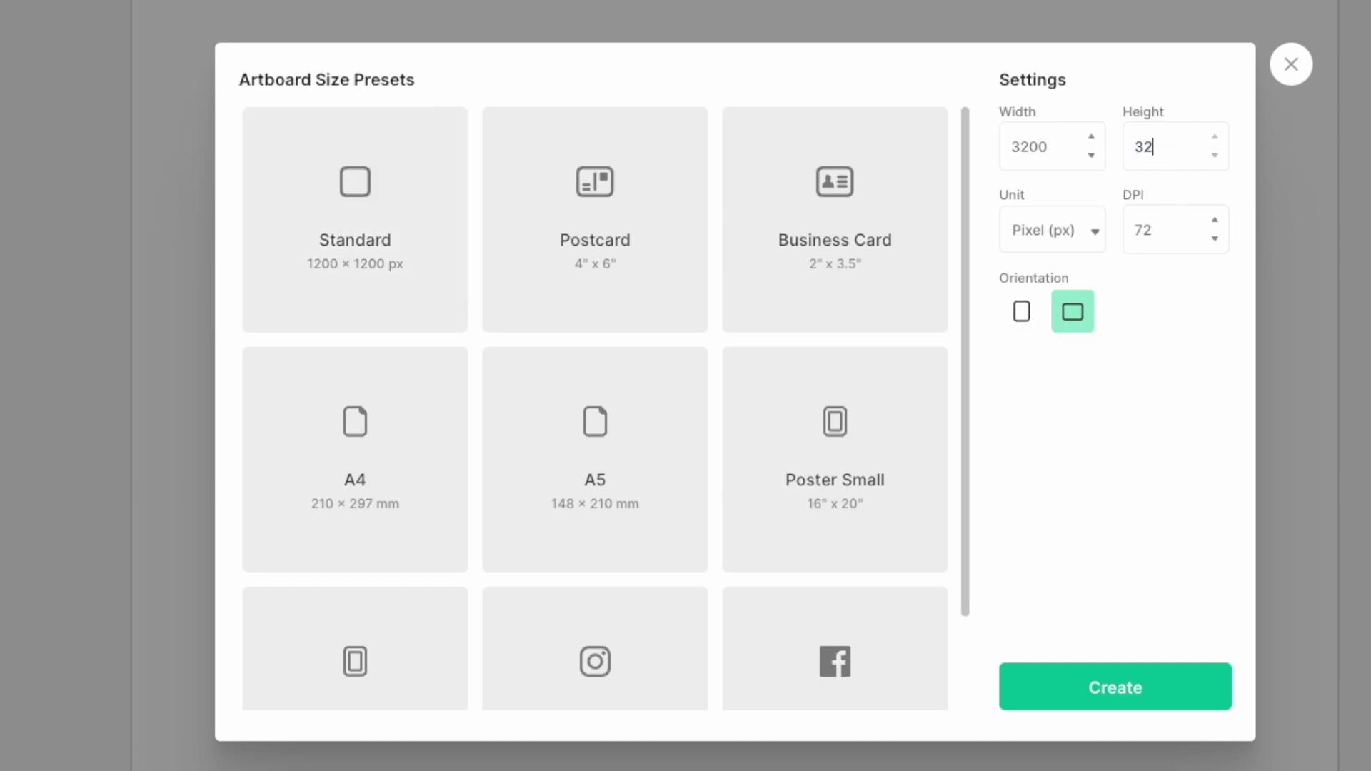
pyautogui.click(1162, 385)
pyautogui.click(1150, 690)
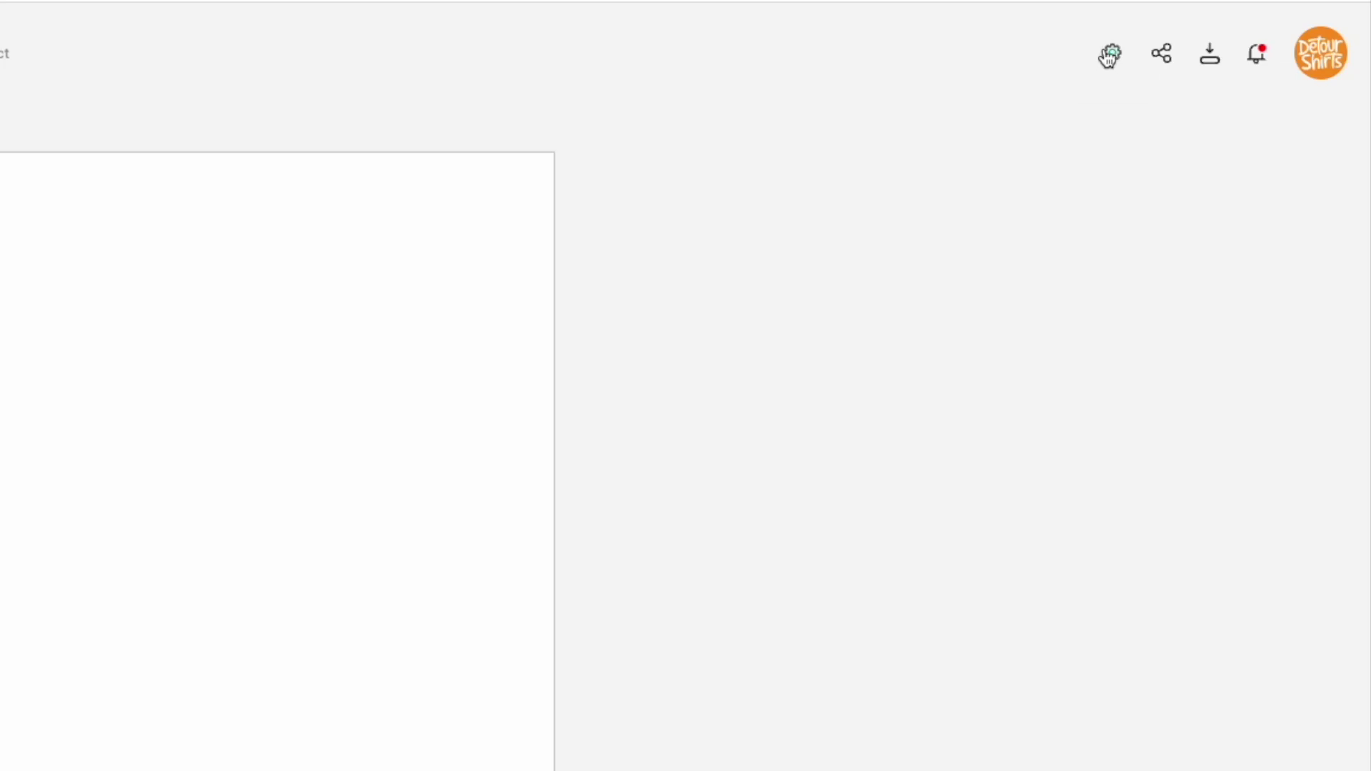
# Turn off Trim view for the artboard and show the grid at size 80
pyautogui.click(1247, 70)
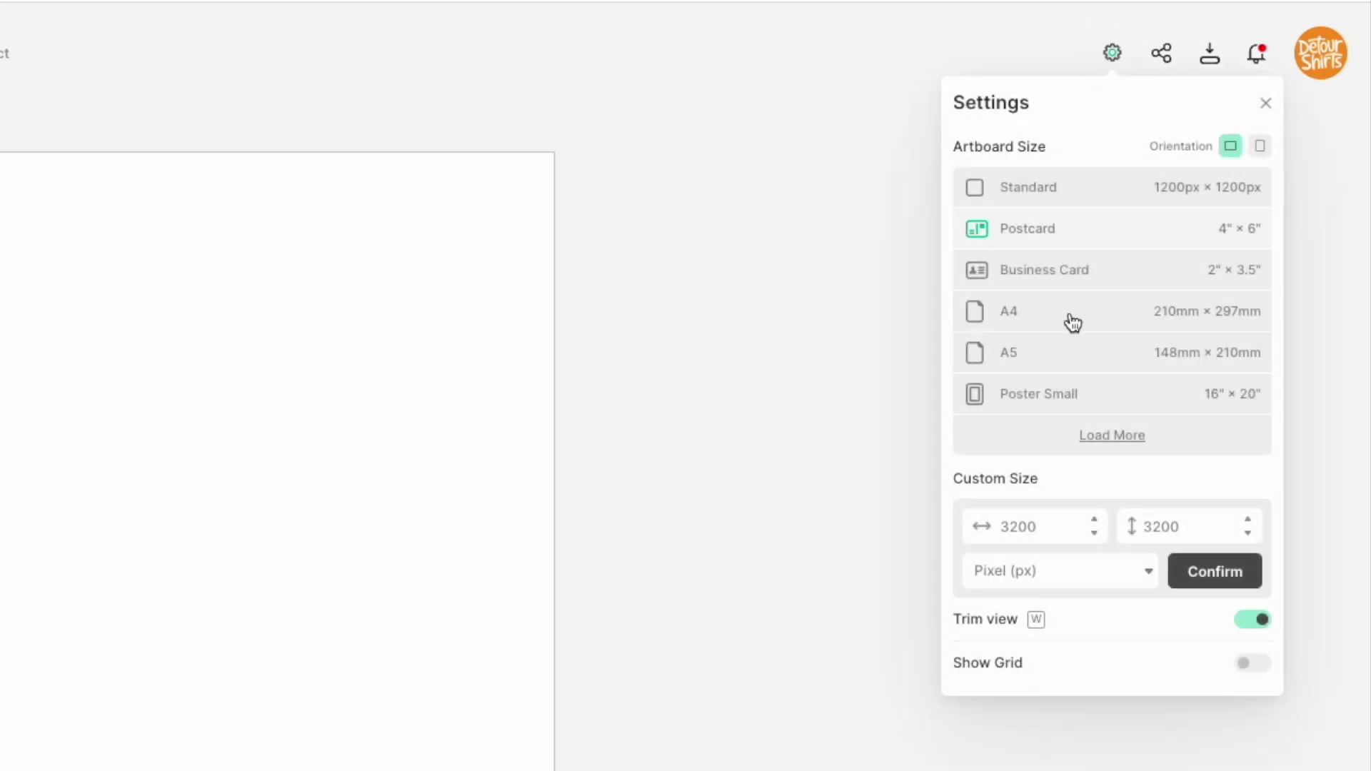
pyautogui.click(1251, 623)
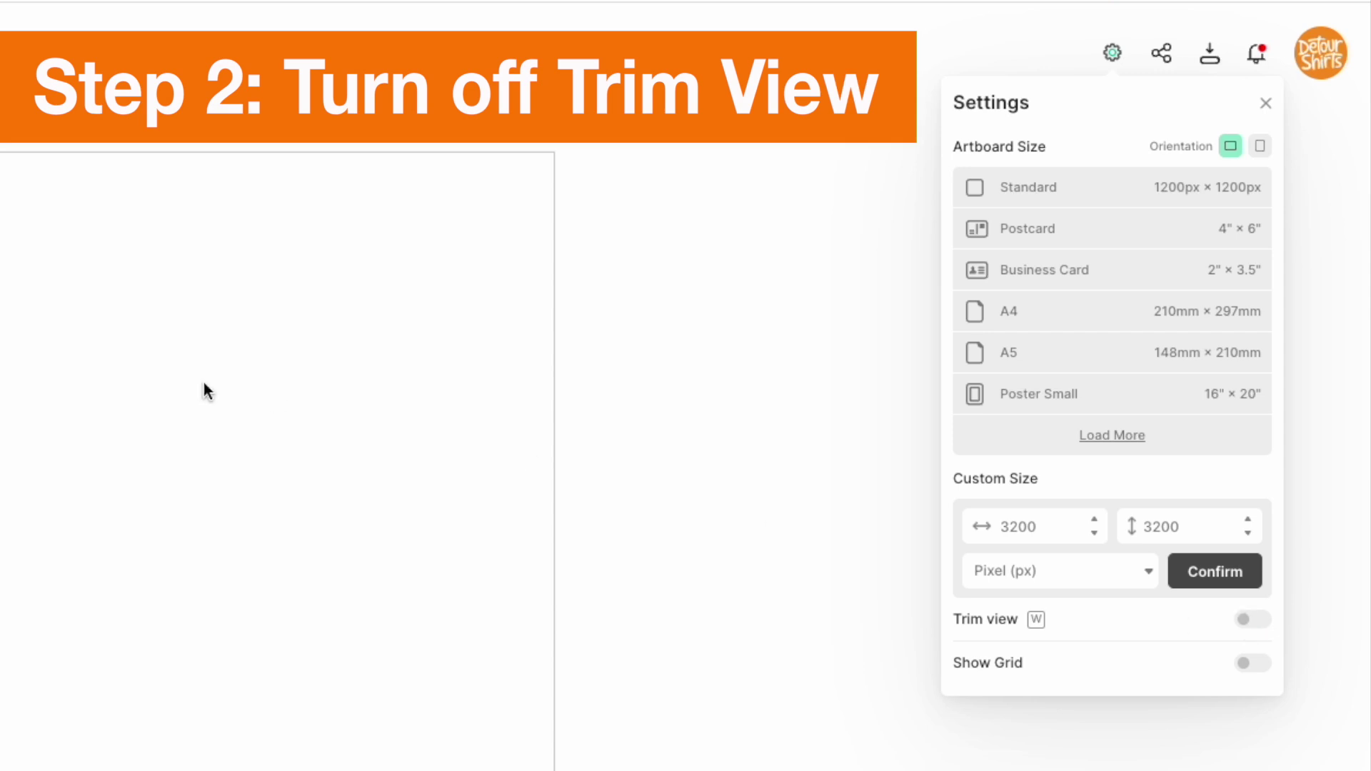
pyautogui.click(1259, 666)
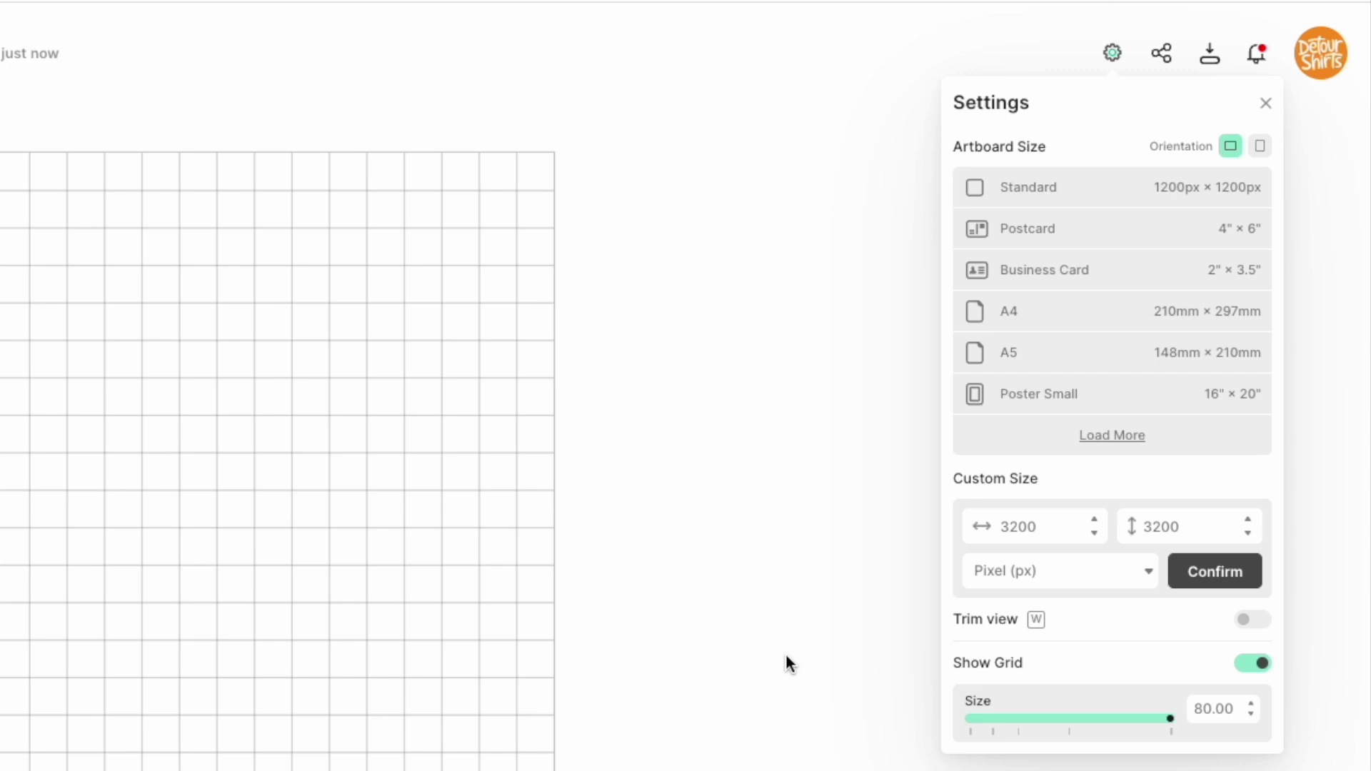
pyautogui.moveTo(1172, 722); pyautogui.dragTo(1271, 741)
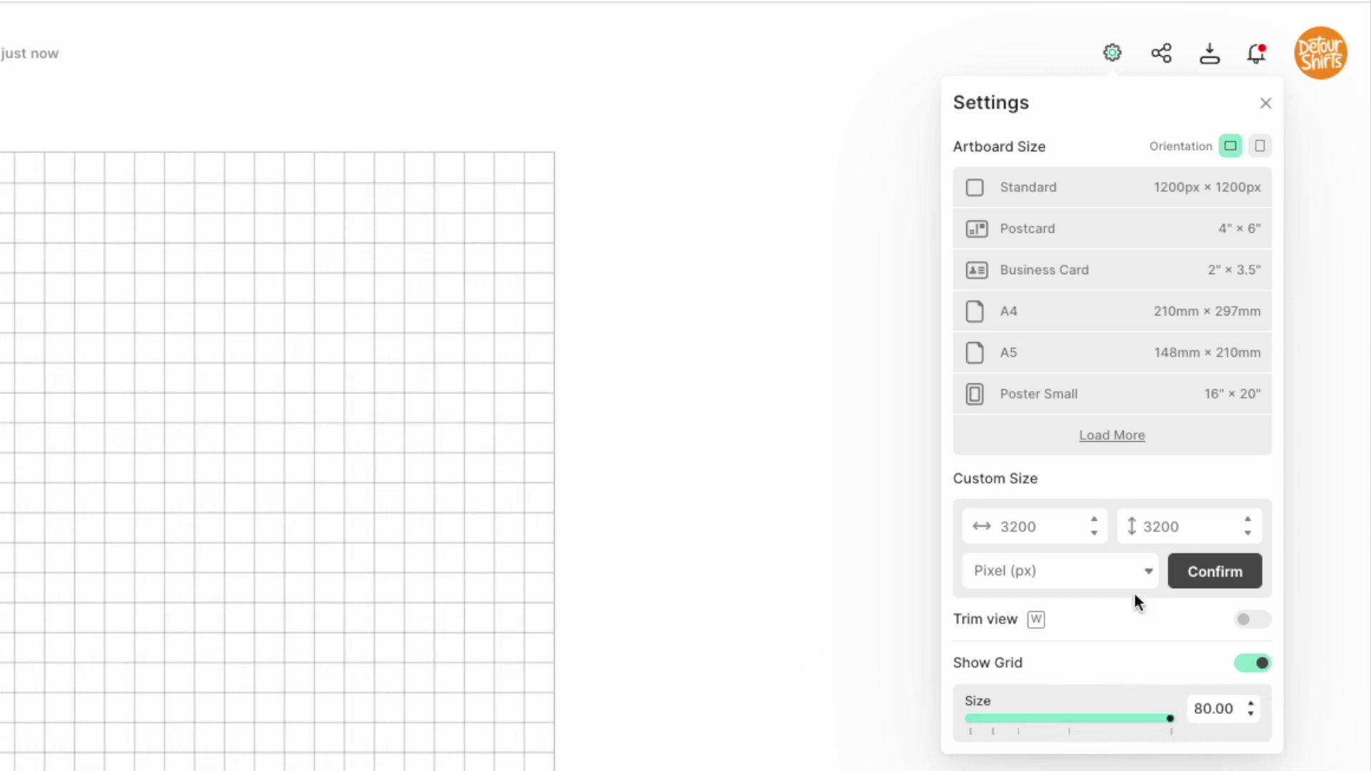
pyautogui.click(834, 165)
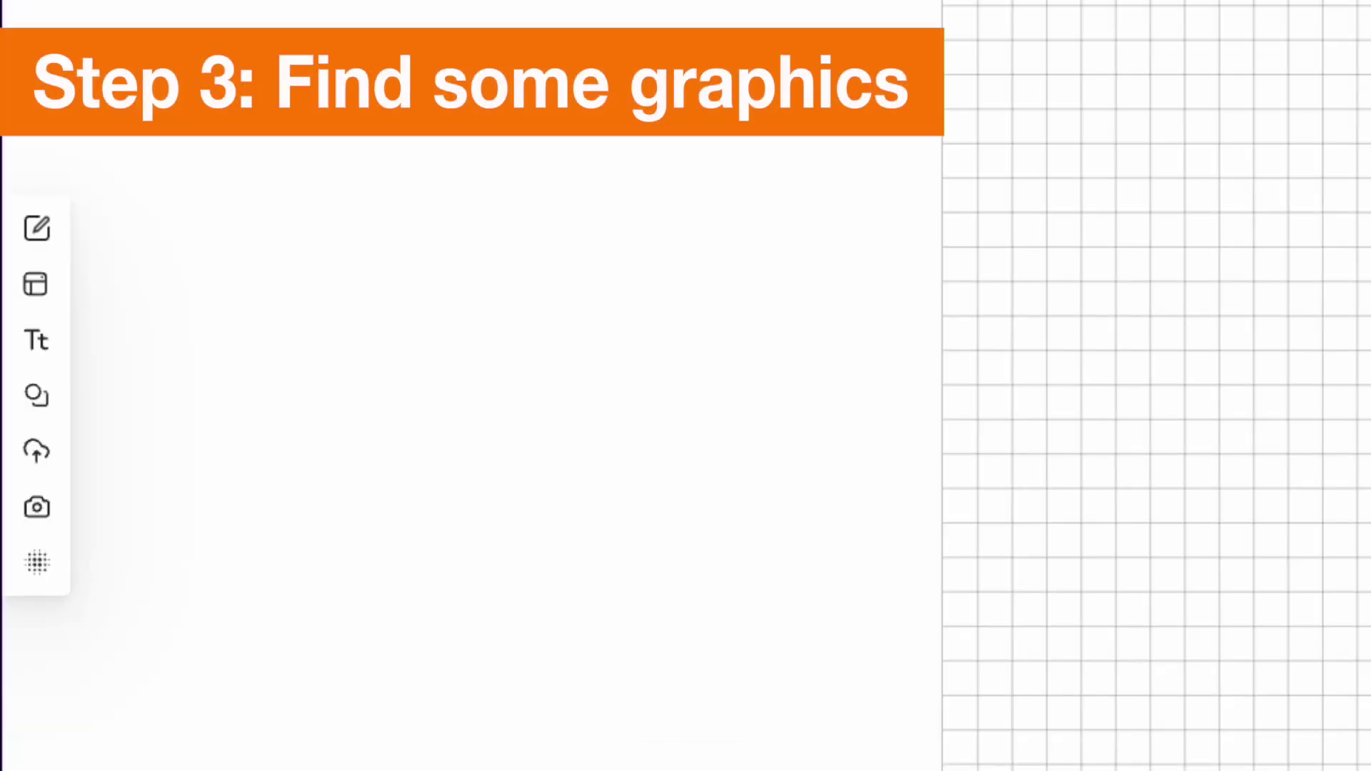
# Search the elements for "flowers" and place the dark-centred magenta flower in the upper-left area of the artboard
pyautogui.click(39, 402)
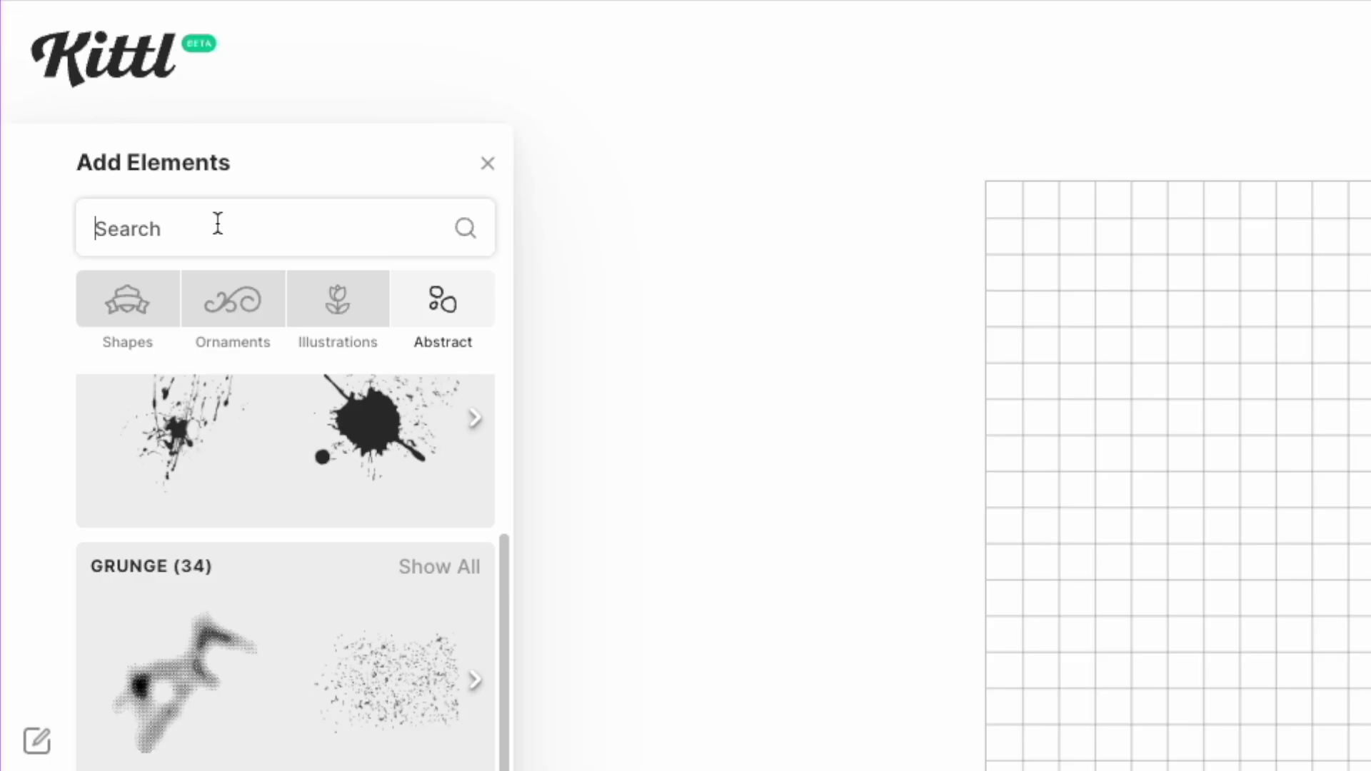
pyautogui.write('flowers')
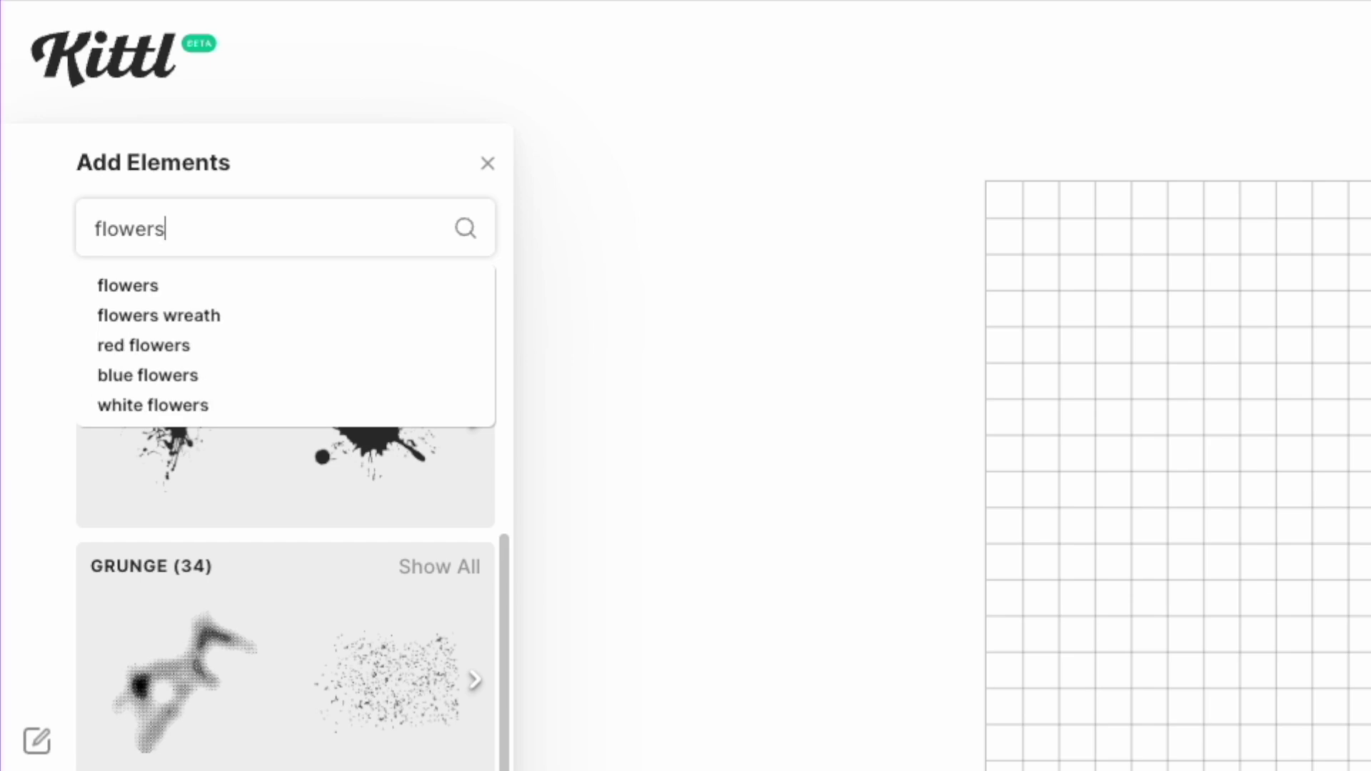
pyautogui.press('Return')
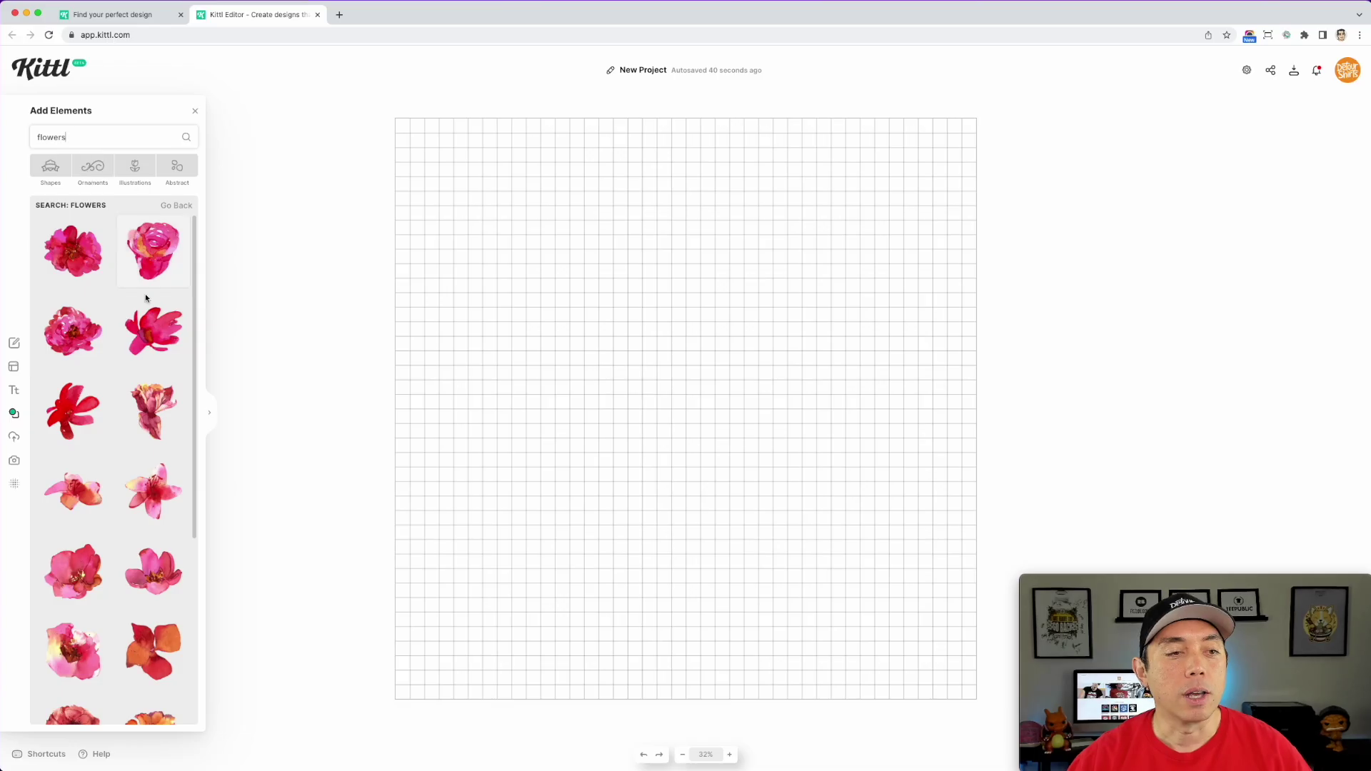
pyautogui.click(72, 250)
pyautogui.moveTo(707, 403); pyautogui.dragTo(553, 230)
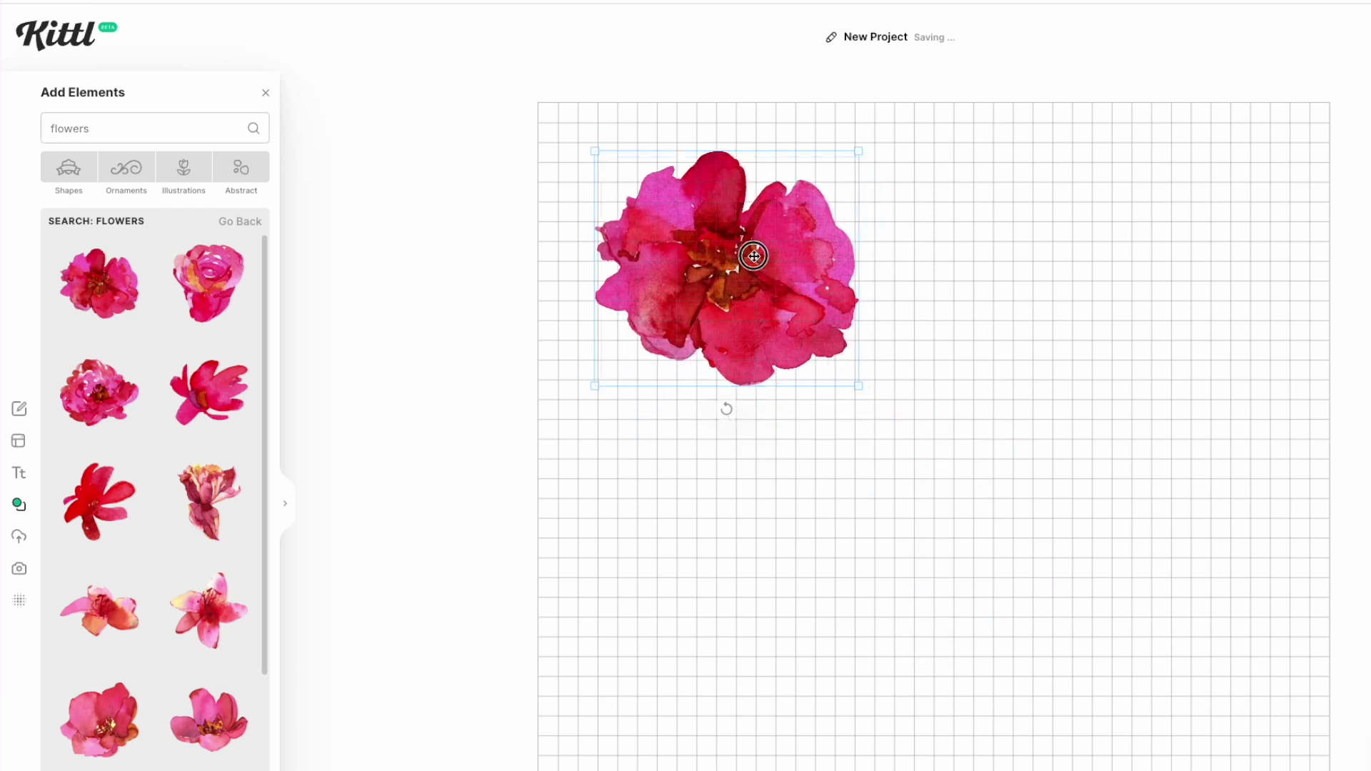
# Add the pink rose to the artboard's upper right and the full pink peony below the first flower
pyautogui.click(166, 268)
pyautogui.moveTo(1023, 384); pyautogui.dragTo(1117, 146)
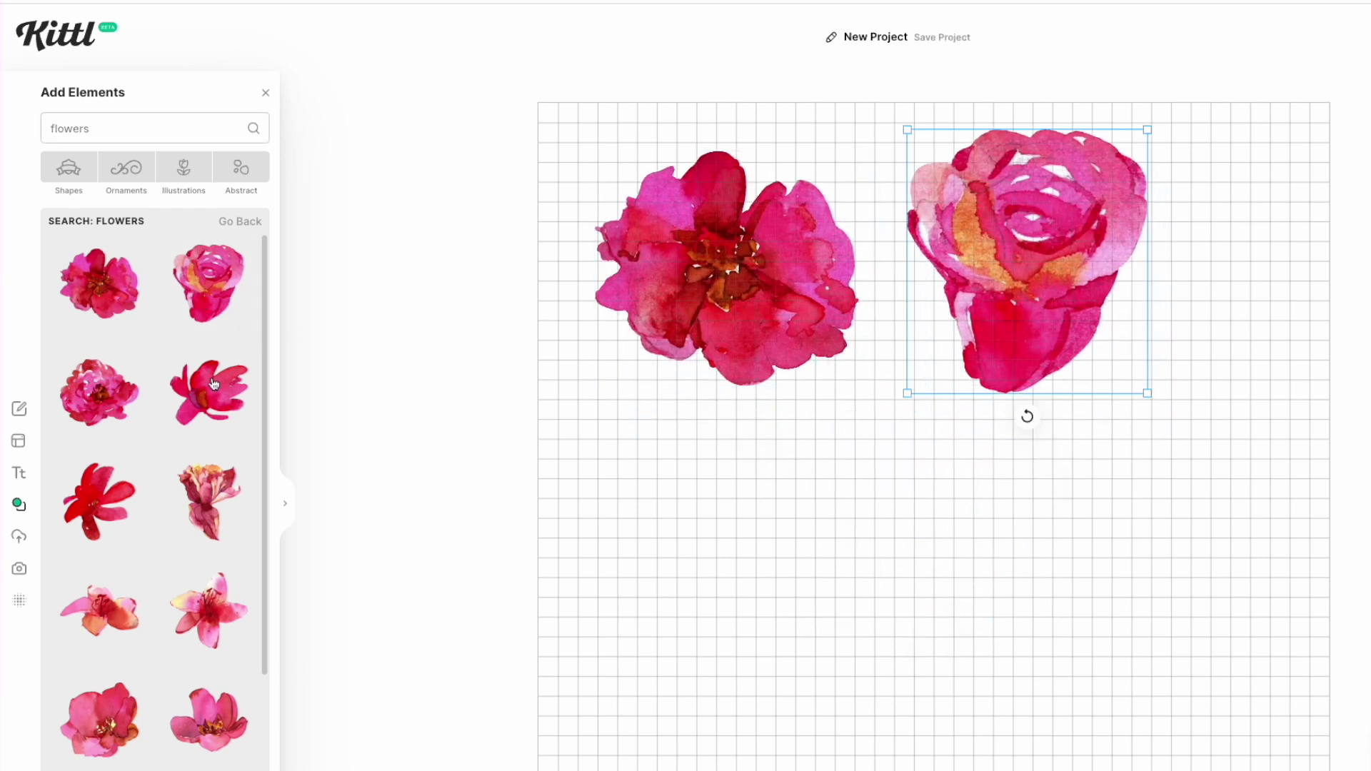
pyautogui.click(83, 418)
pyautogui.moveTo(942, 545); pyautogui.dragTo(713, 547)
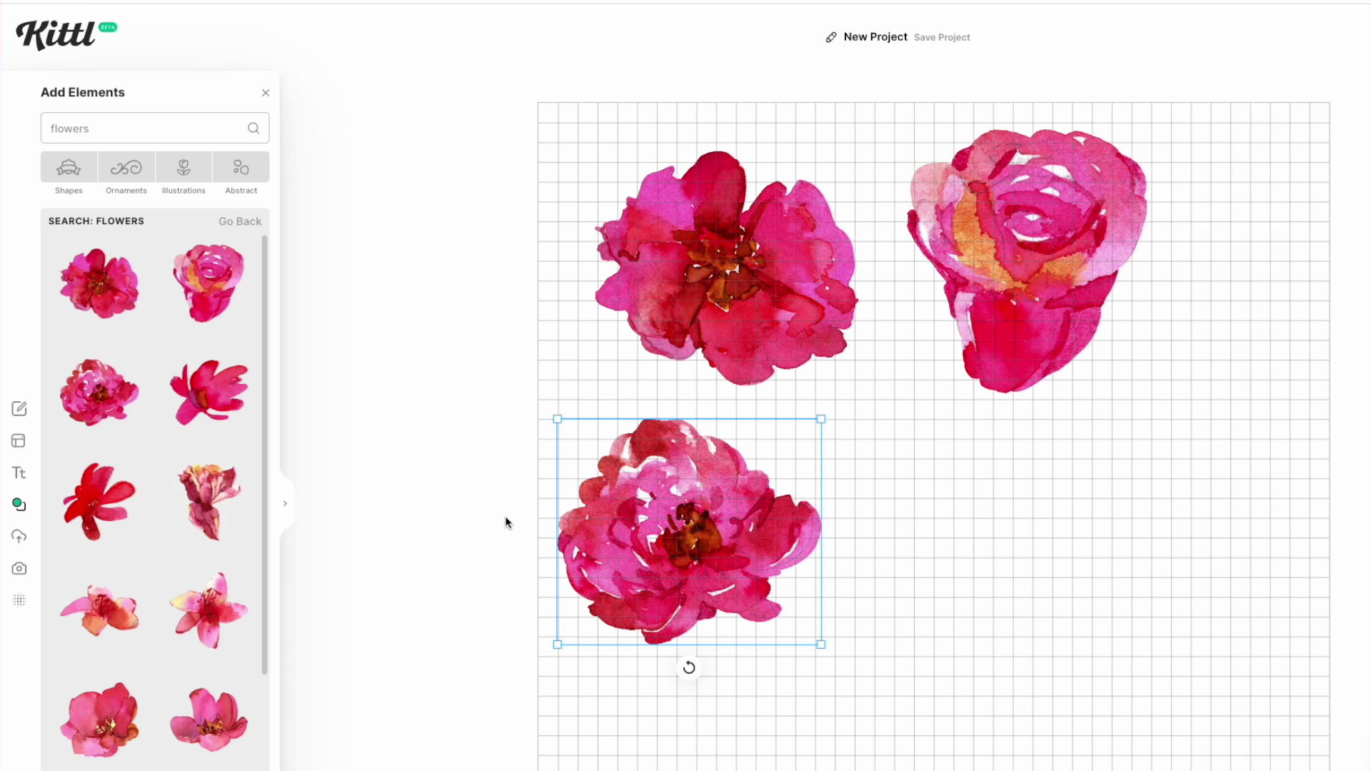
# Add the open pink flower with cupped petals beside the peony, below the rose
pyautogui.scroll(-2, 179, 450)
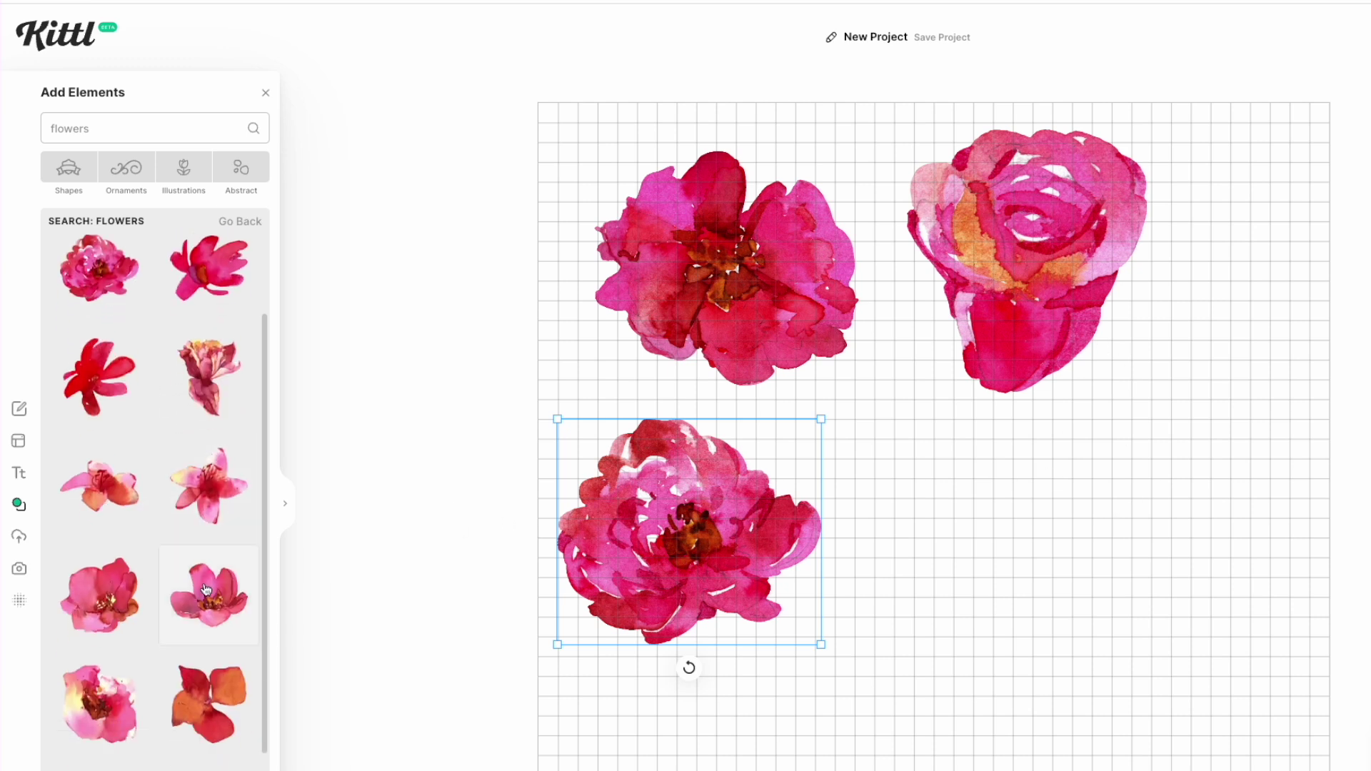
pyautogui.click(207, 591)
pyautogui.moveTo(1033, 534); pyautogui.dragTo(1082, 553)
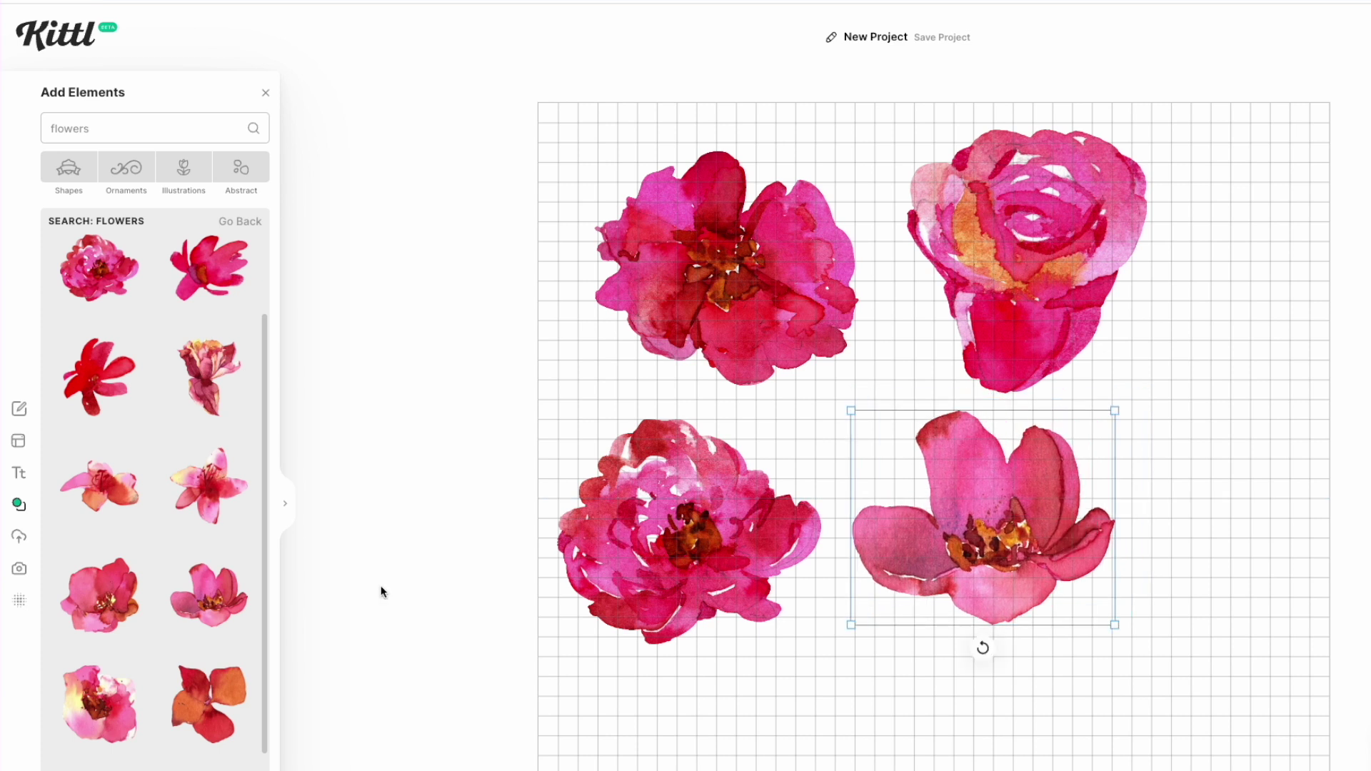
pyautogui.scroll(-1, 231, 610)
pyautogui.scroll(-3, 230, 609)
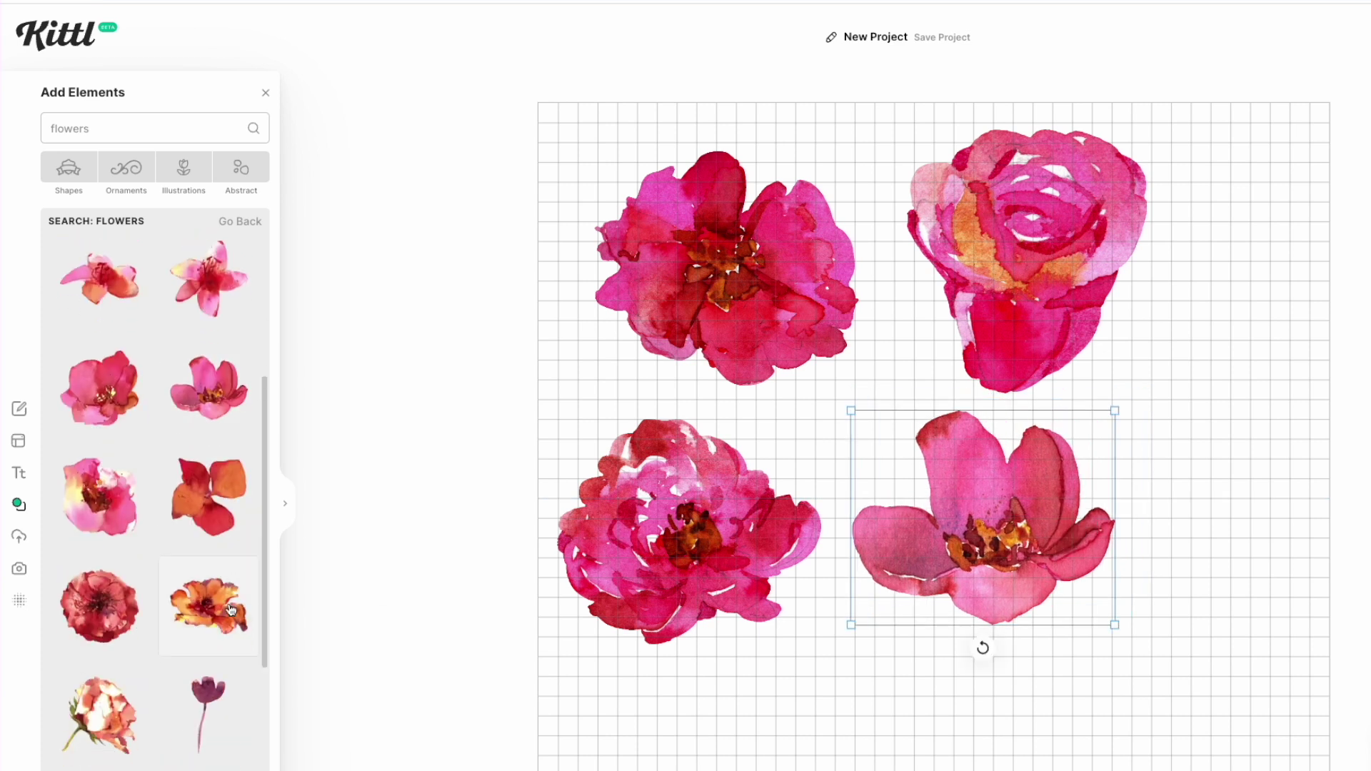
pyautogui.click(215, 689)
pyautogui.moveTo(921, 433); pyautogui.dragTo(1158, 386)
pyautogui.press('Delete')
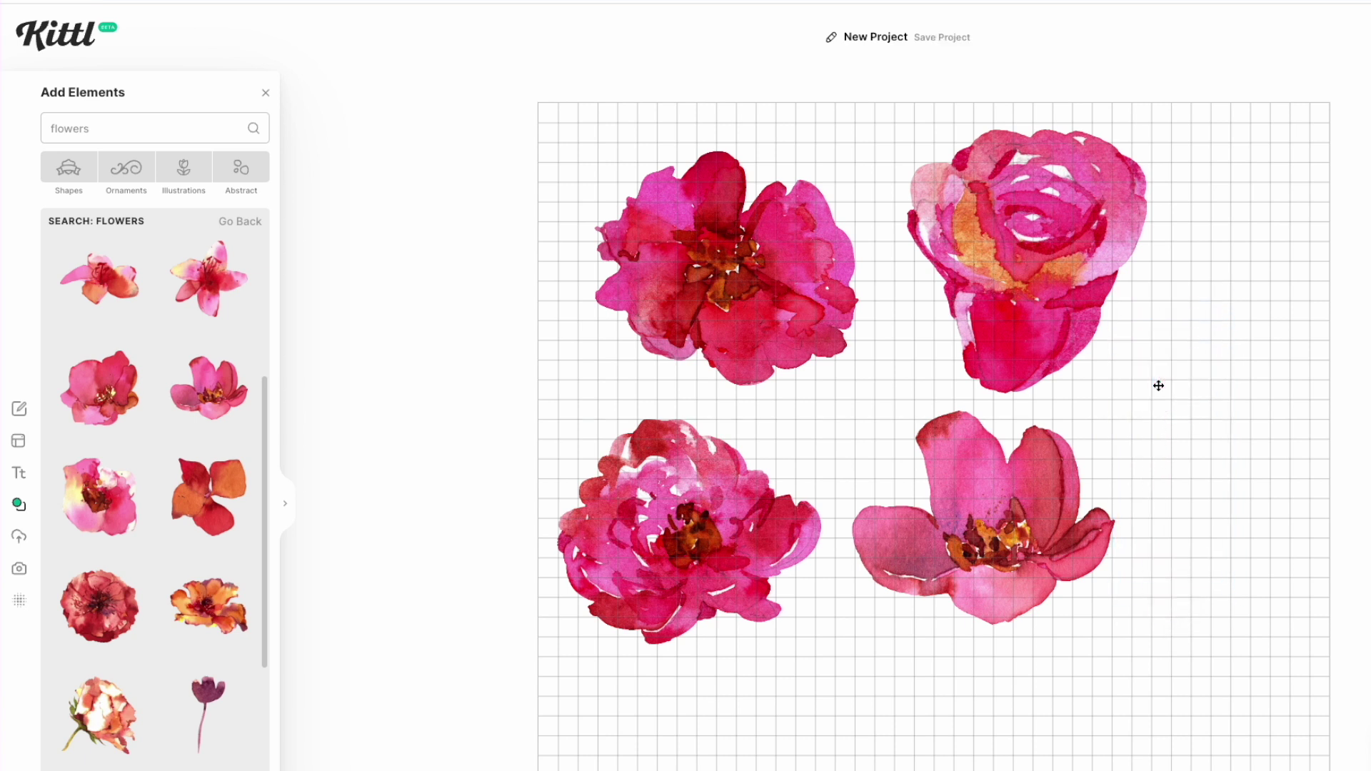
# Add the pink and yellow star-shaped lily at the artboard's right edge, beside the rose
pyautogui.scroll(-8, 149, 333)
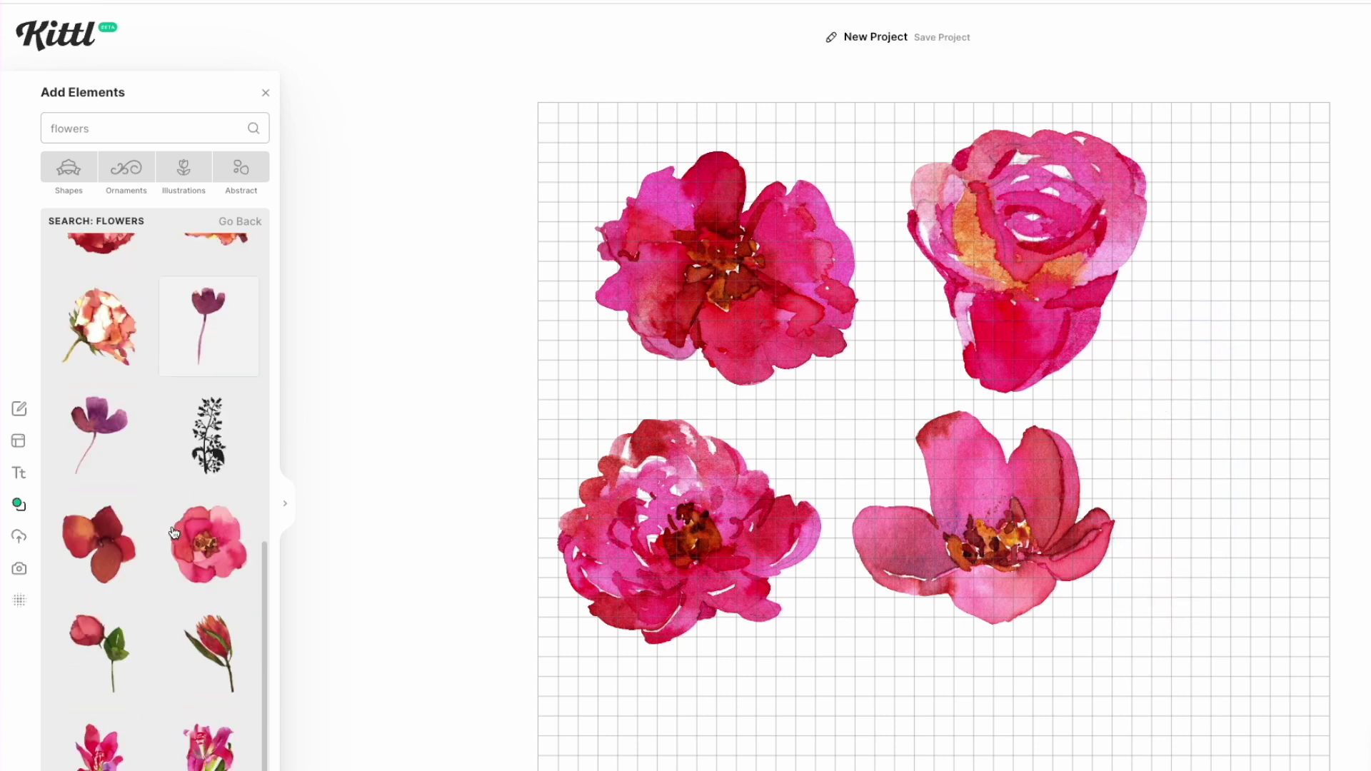
pyautogui.scroll(-2, 174, 532)
pyautogui.scroll(10, 174, 532)
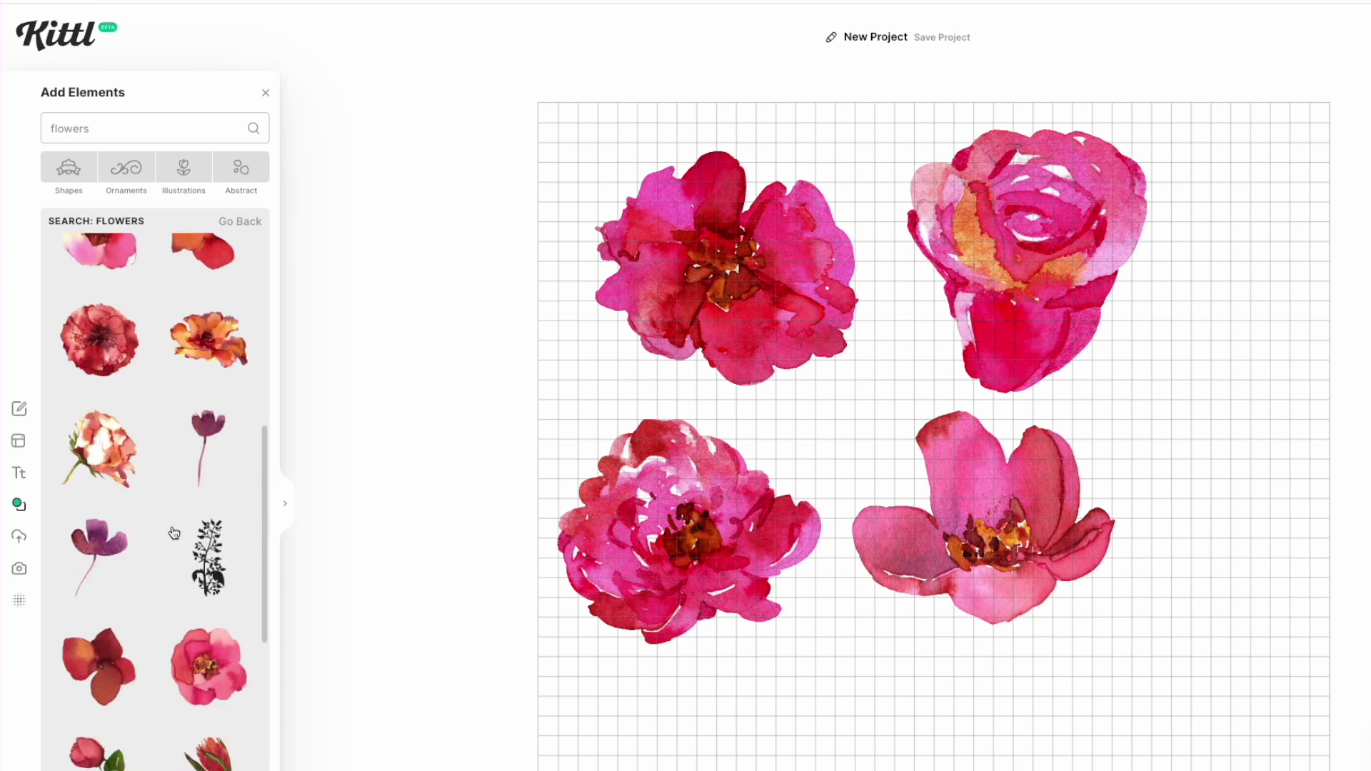
pyautogui.scroll(-3, 173, 532)
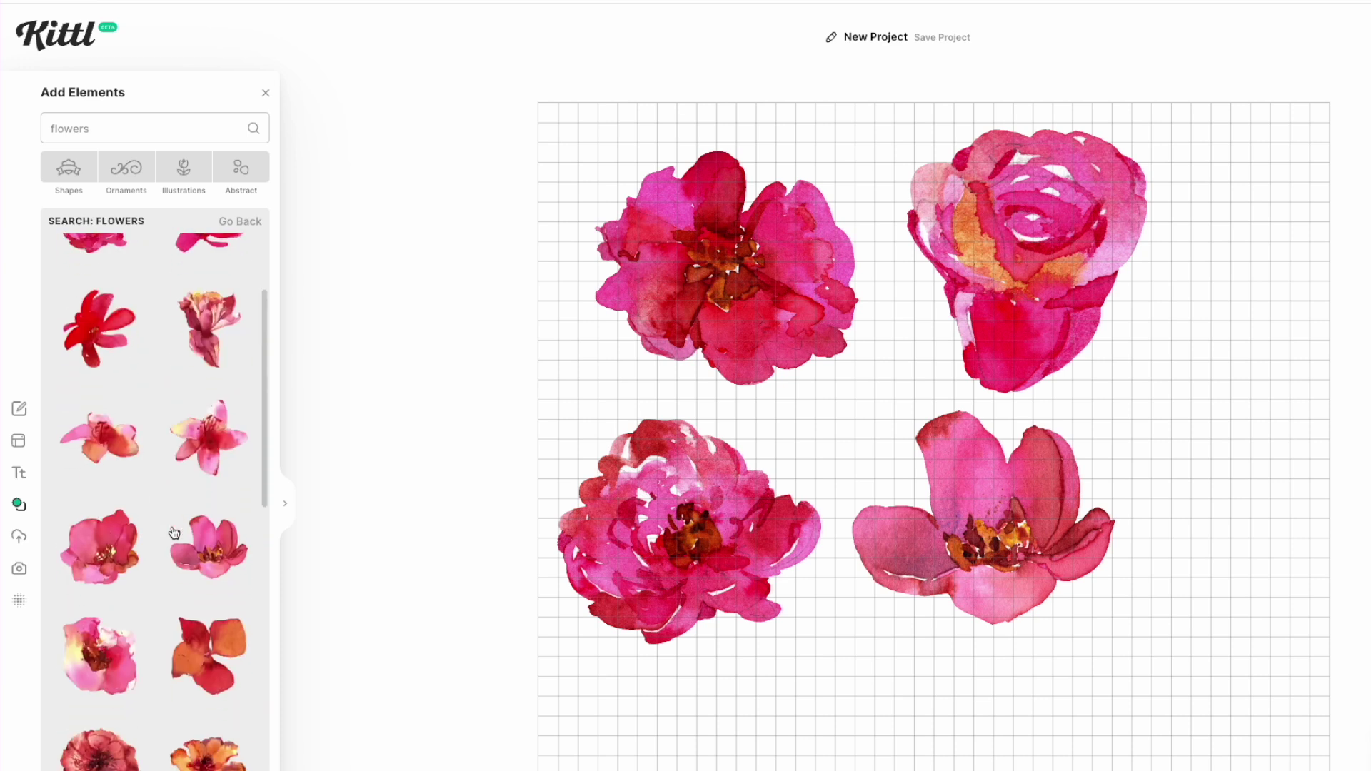
pyautogui.click(237, 447)
pyautogui.moveTo(930, 496); pyautogui.dragTo(1250, 336)
# Add the magenta flower with a brown stem below the lily, beside the open pink flower
pyautogui.scroll(-1, 125, 554)
pyautogui.scroll(-10, 125, 554)
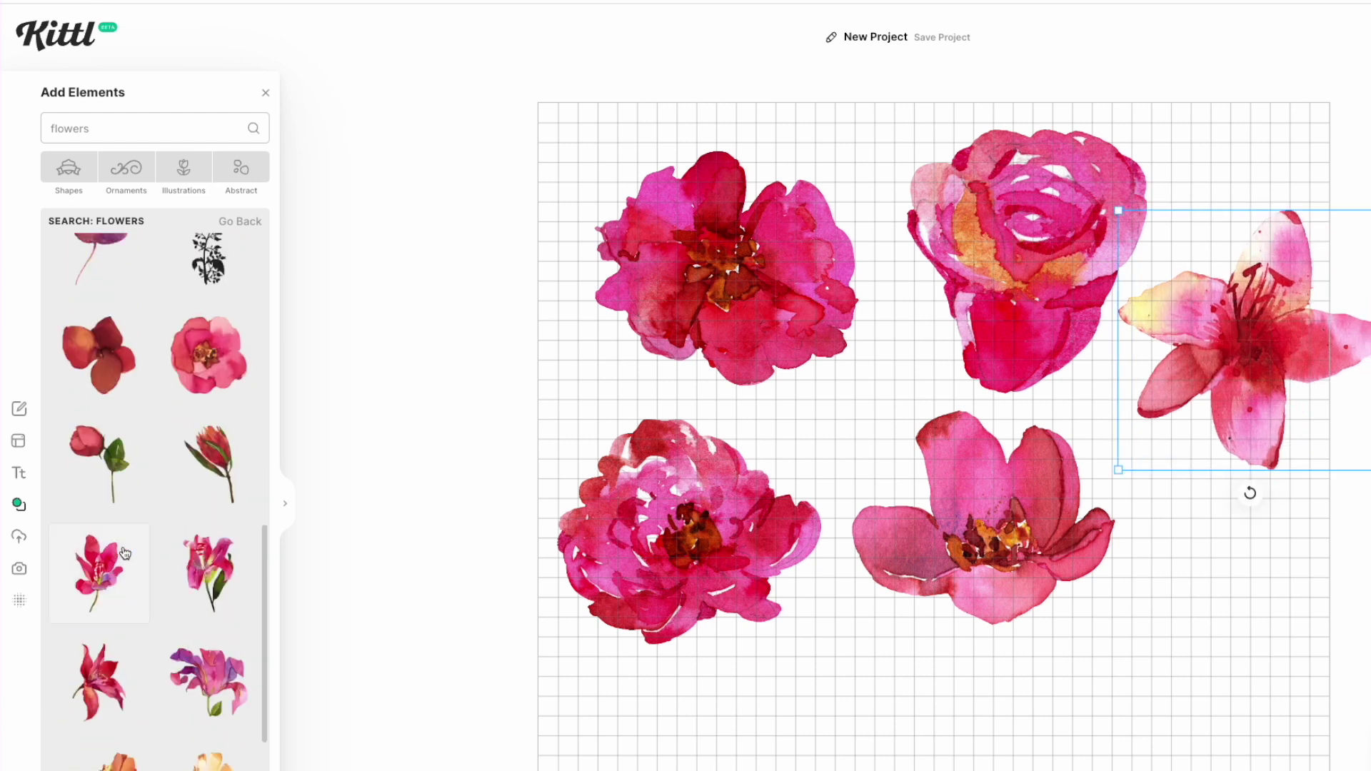
pyautogui.scroll(-3, 125, 554)
pyautogui.click(127, 550)
pyautogui.moveTo(959, 540); pyautogui.dragTo(1242, 635)
# Delete the rose and move the lily into its place in the artboard's upper right
pyautogui.moveTo(1233, 302); pyautogui.dragTo(1239, 245)
pyautogui.click(723, 252)
pyautogui.click(961, 206)
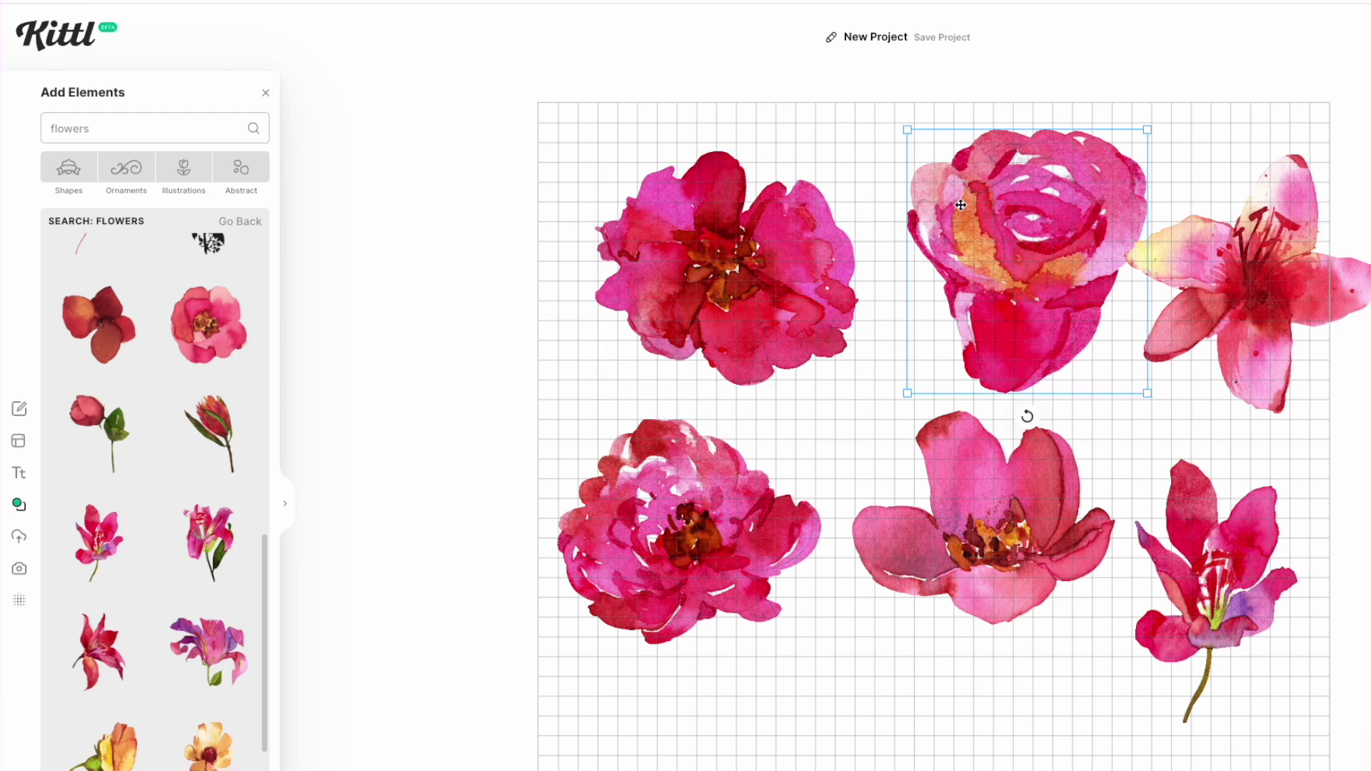
pyautogui.press('Delete')
pyautogui.moveTo(1248, 289); pyautogui.dragTo(1091, 286)
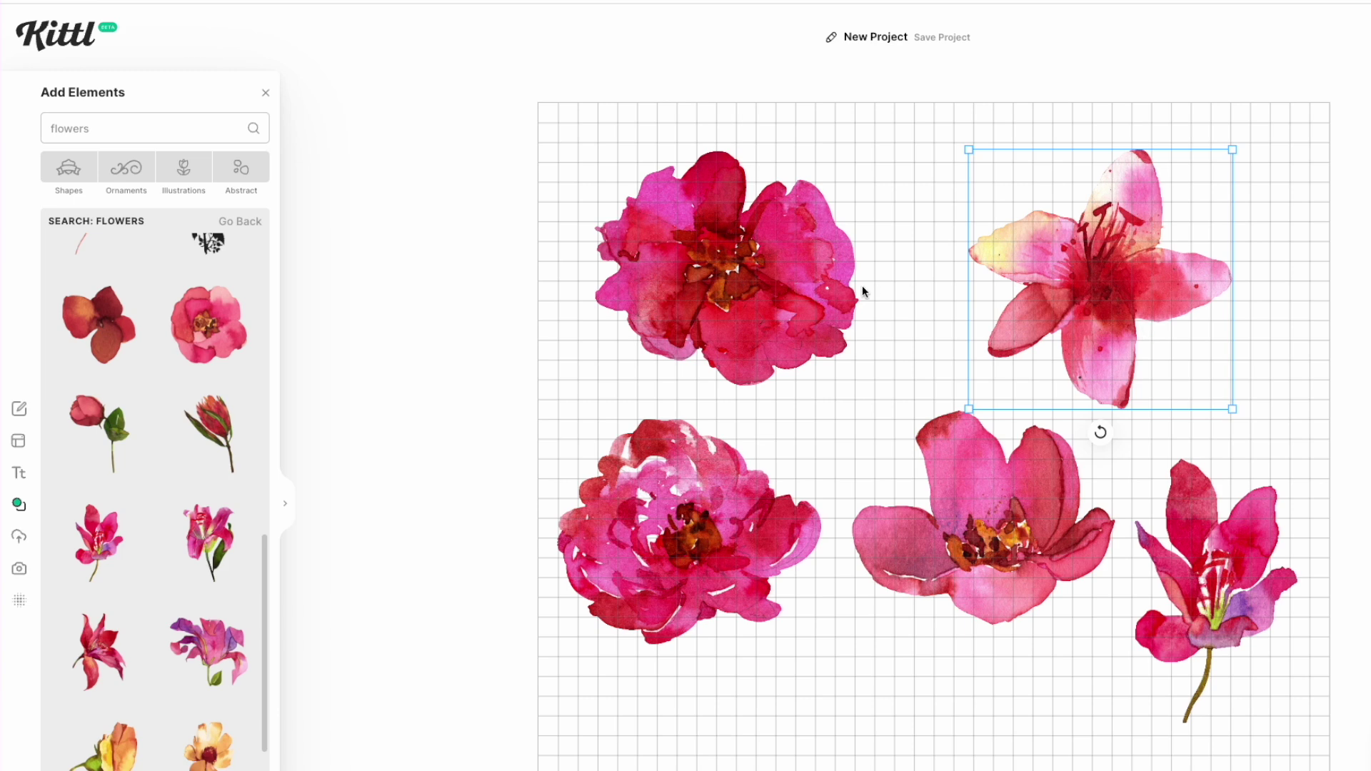
# Stack the lily, stemmed magenta flower and peony over the open pink flower to clear space on the artboard
pyautogui.click(793, 290)
pyautogui.moveTo(1093, 274); pyautogui.dragTo(959, 633)
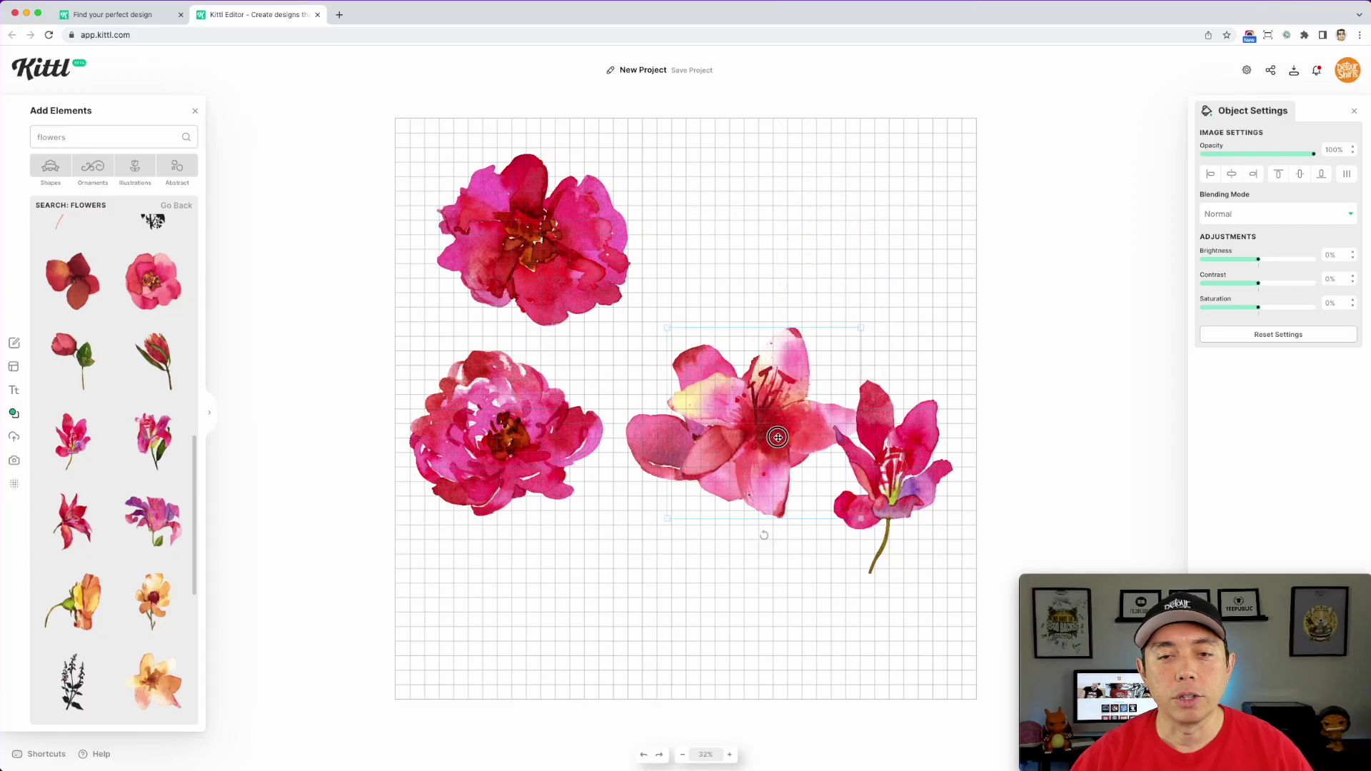
pyautogui.moveTo(888, 463); pyautogui.dragTo(763, 551)
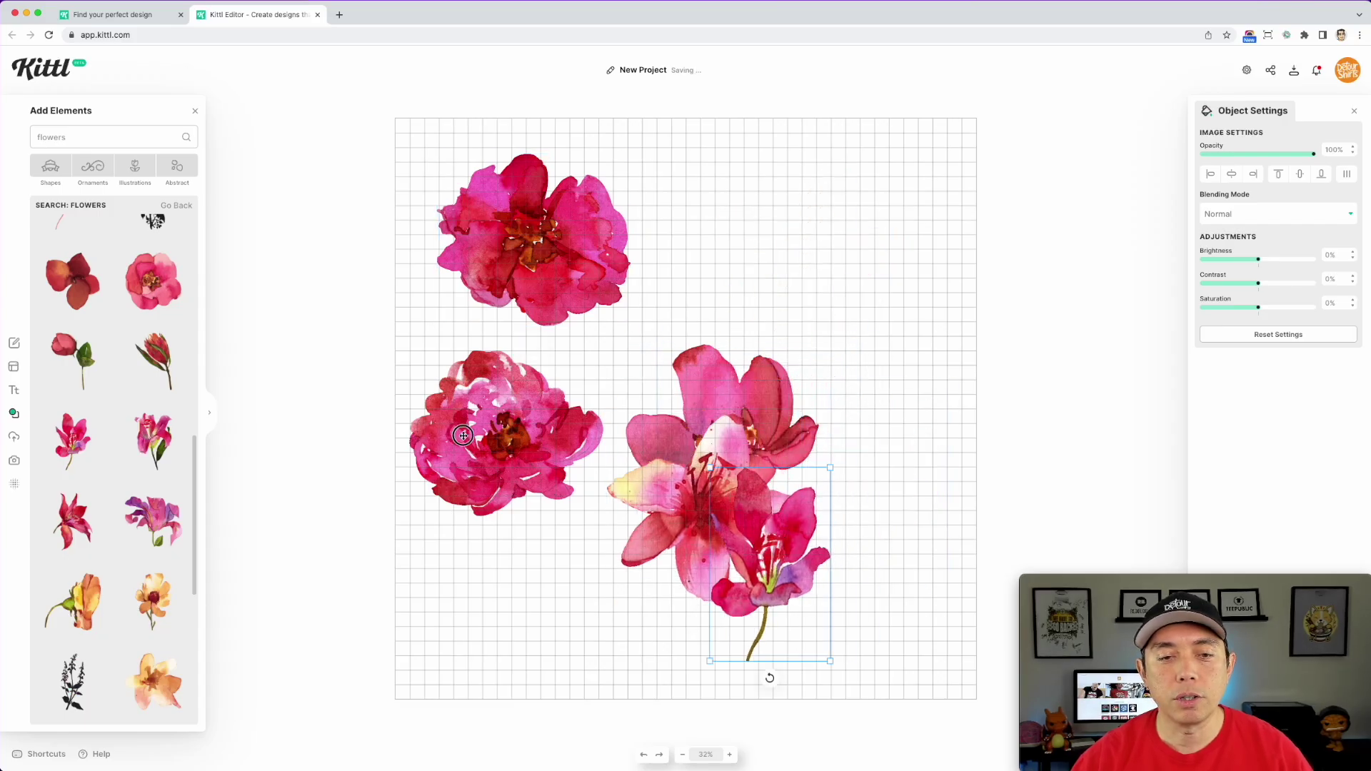
pyautogui.moveTo(507, 433); pyautogui.dragTo(695, 565)
# Enlarge the large magenta flower to about half the artboard's width and fit it flush into the artboard's upper-left corner
pyautogui.click(545, 320)
pyautogui.moveTo(633, 153); pyautogui.dragTo(777, 119)
pyautogui.moveTo(677, 193); pyautogui.dragTo(648, 241)
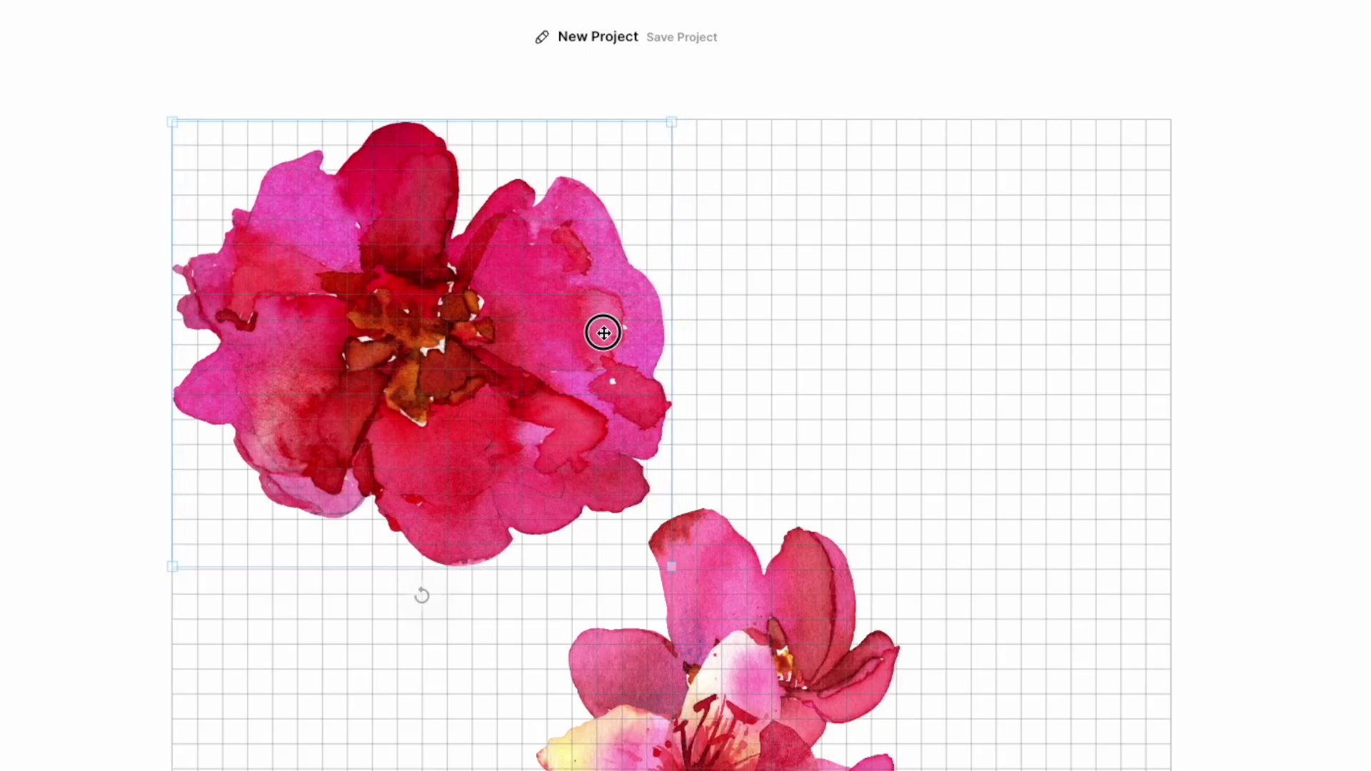
pyautogui.moveTo(605, 333); pyautogui.dragTo(602, 326)
pyautogui.moveTo(370, 270); pyautogui.dragTo(372, 269)
pyautogui.click(973, 478)
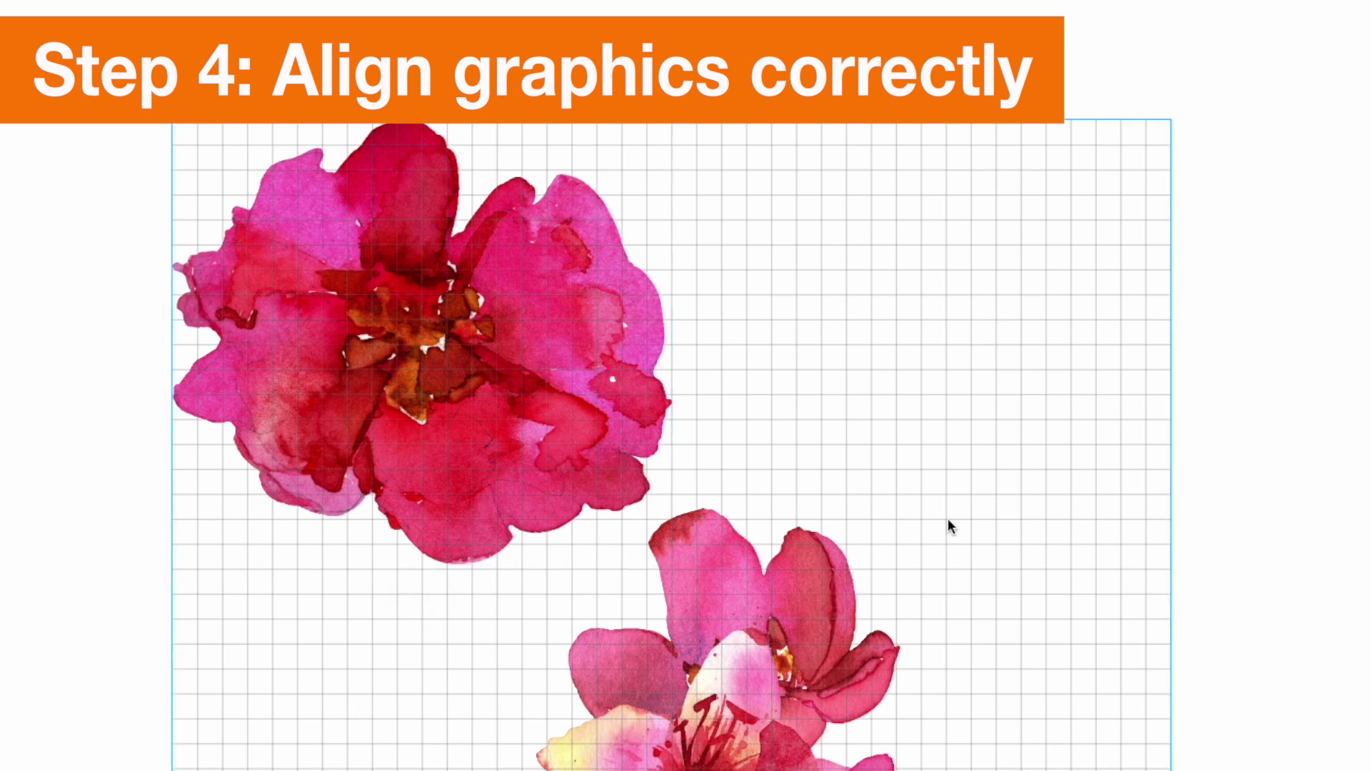
# Duplicate the large magenta flower and place the copy flush against the outside of the artboard's right edge
pyautogui.click(468, 337)
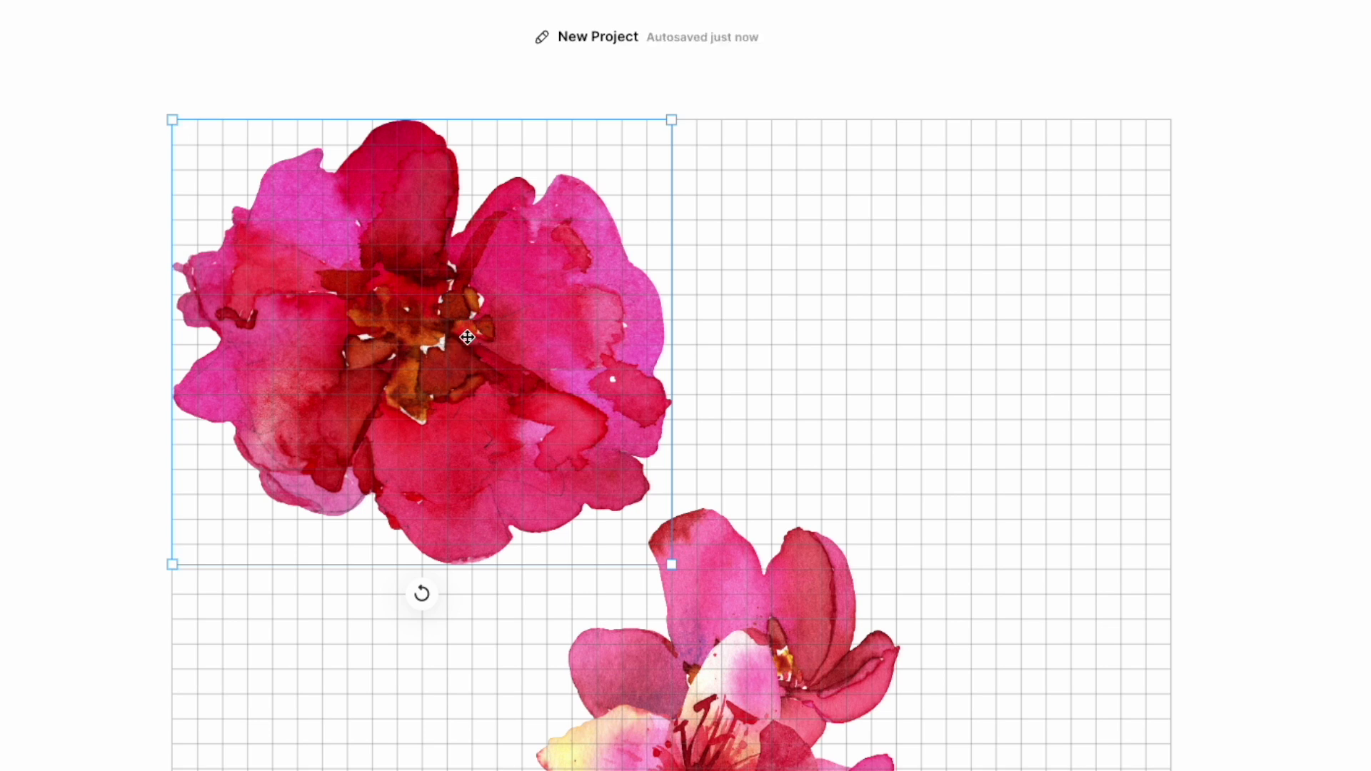
pyautogui.keyDown('alt'); pyautogui.click(467, 337); pyautogui.keyUp('alt')
pyautogui.moveTo(467, 337); pyautogui.dragTo(1370, 329)
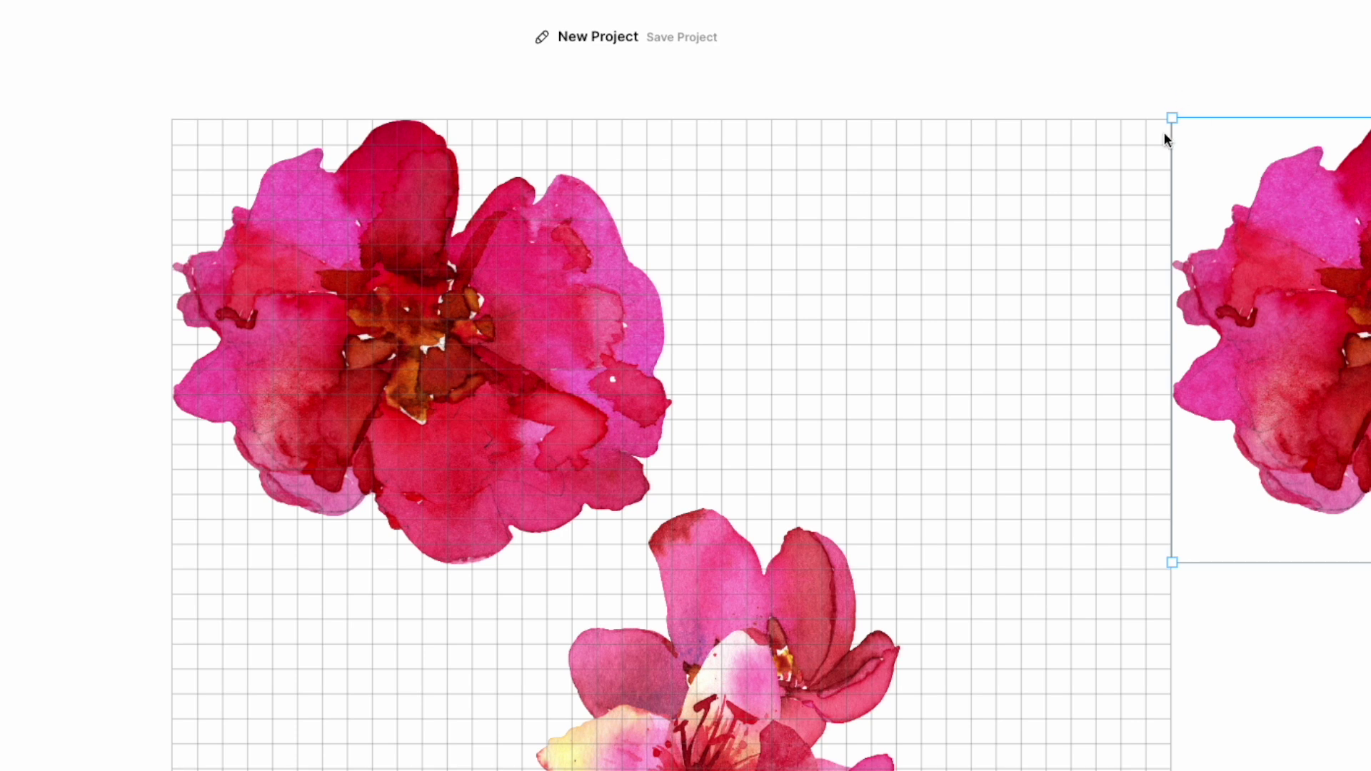
# Shift both large magenta flowers left together so they straddle the artboard's left and right edges
pyautogui.click(328, 267)
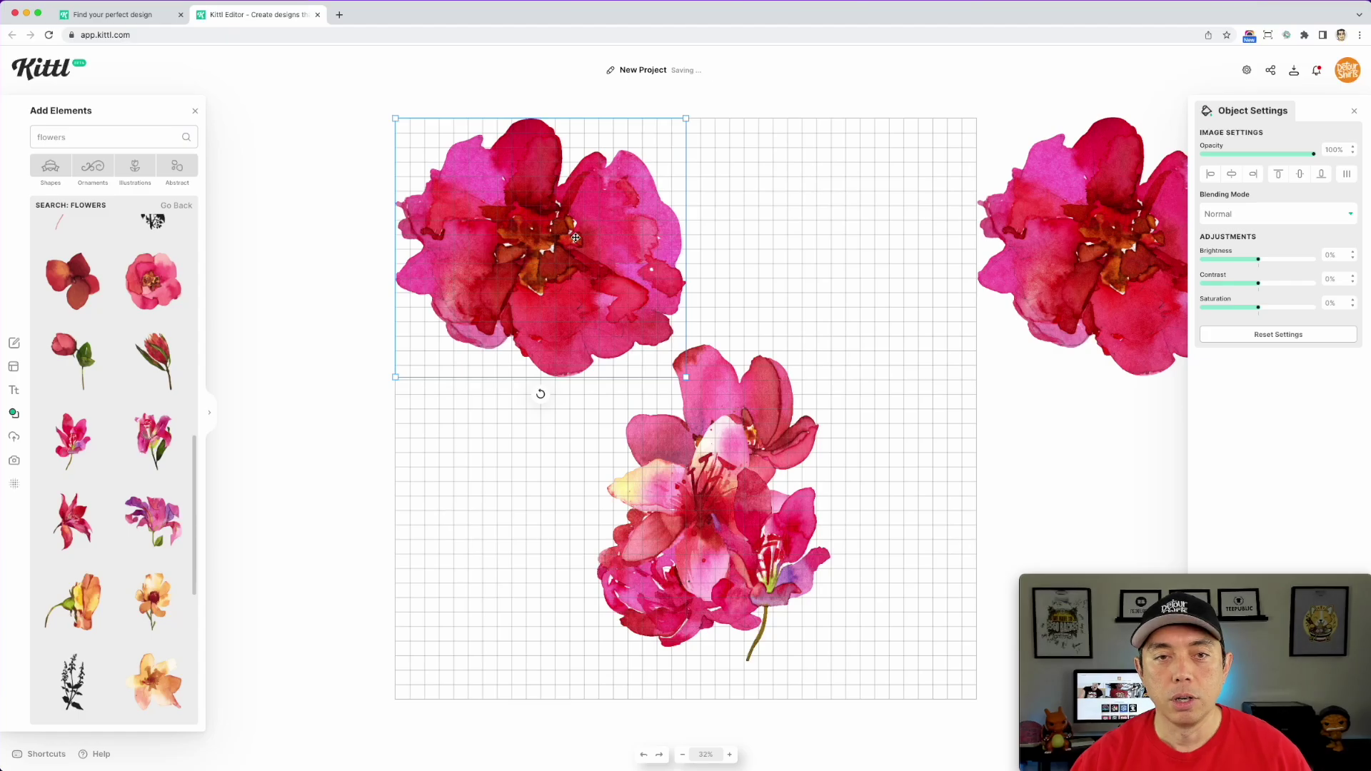
pyautogui.keyDown('shift'); pyautogui.click(1075, 222); pyautogui.keyUp('shift')
pyautogui.moveTo(1075, 221); pyautogui.dragTo(957, 229)
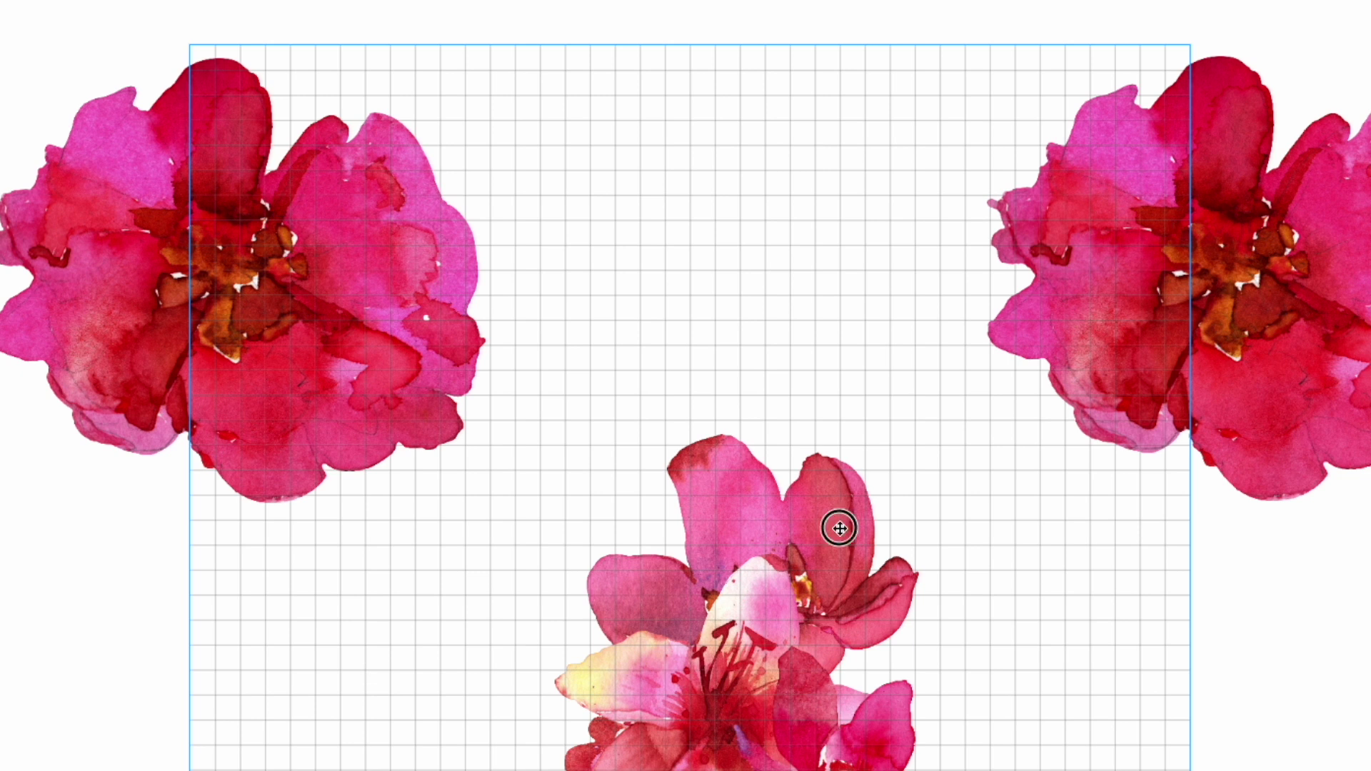
# Move the open pink flower between the two large magenta flowers and enlarge it to fill the gap at the artboard's top edge
pyautogui.click(773, 404)
pyautogui.moveTo(844, 540); pyautogui.dragTo(800, 210)
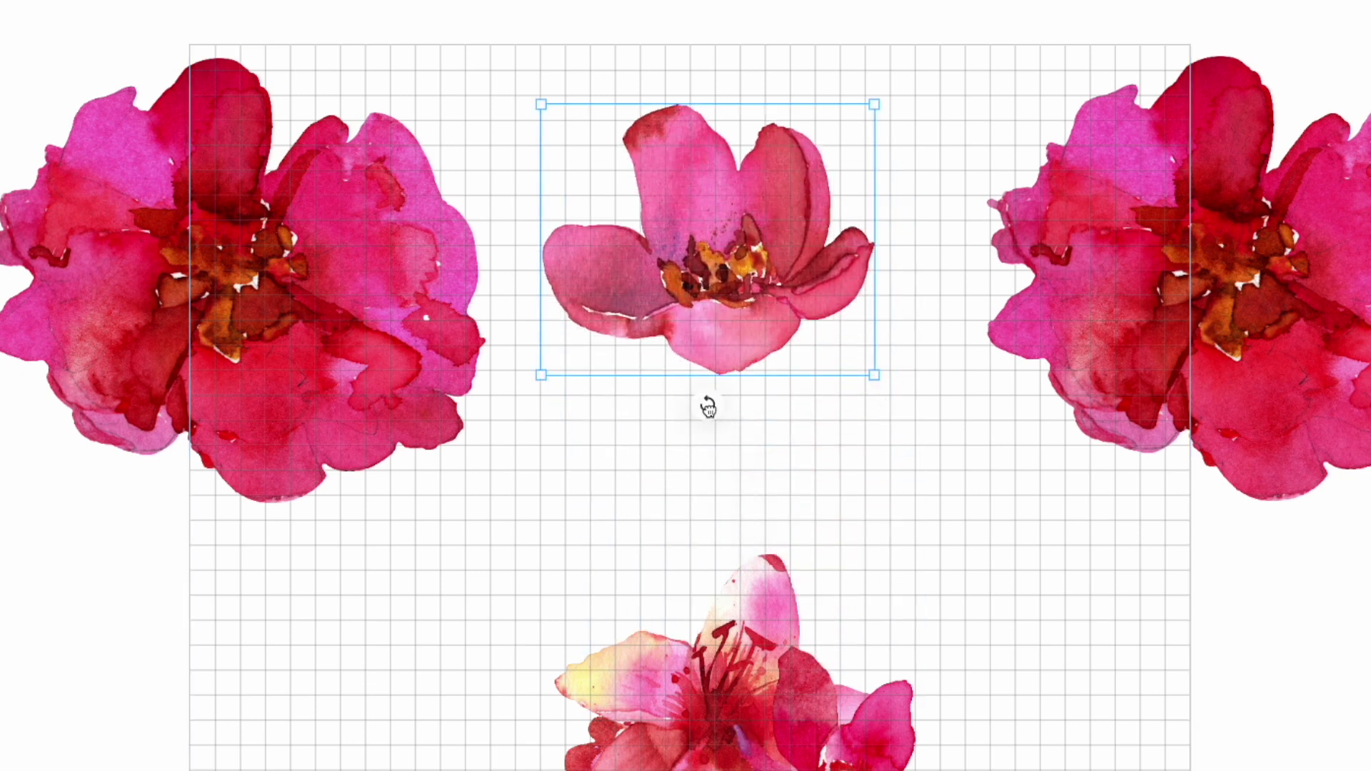
pyautogui.moveTo(874, 376); pyautogui.dragTo(1019, 499)
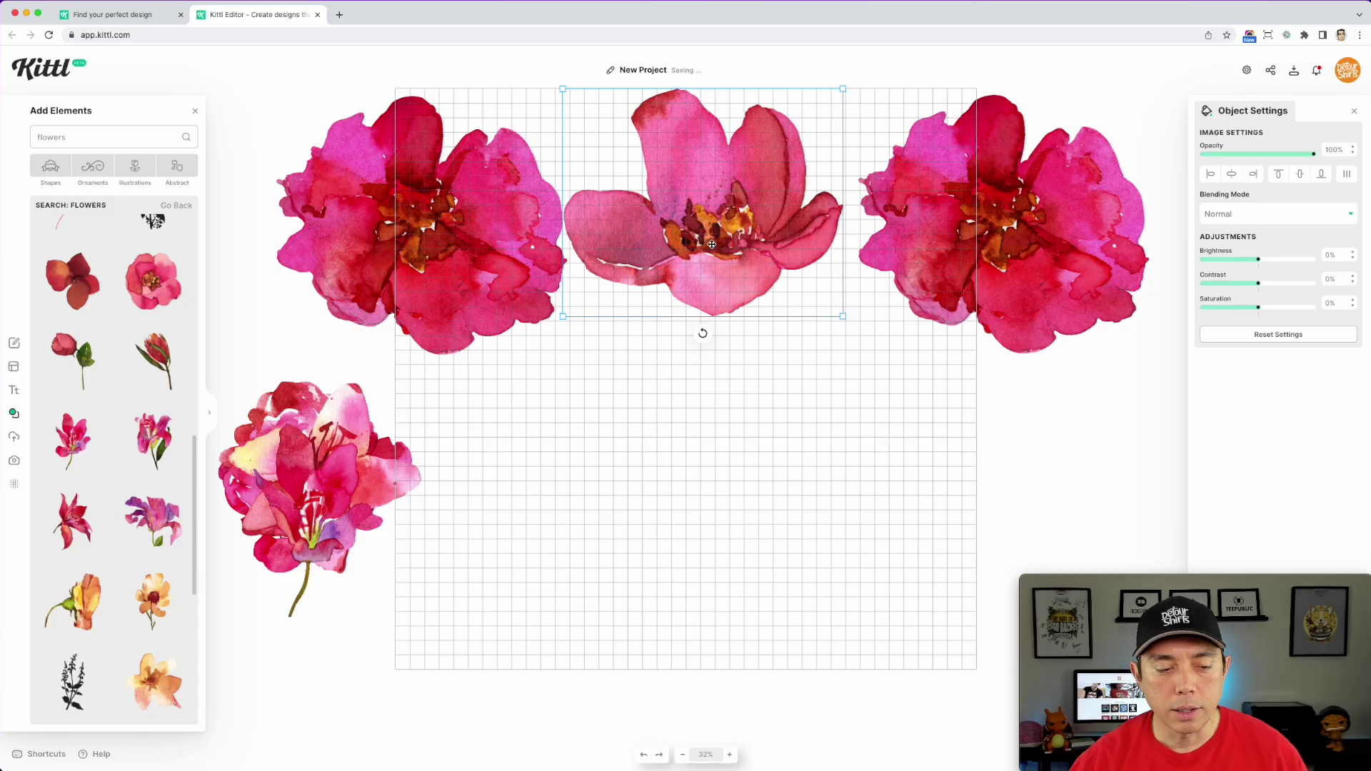
# Duplicate the open pink flower flush below the artboard's bottom edge and shift both copies up to straddle the top and bottom edges
pyautogui.moveTo(713, 244); pyautogui.dragTo(674, 720)
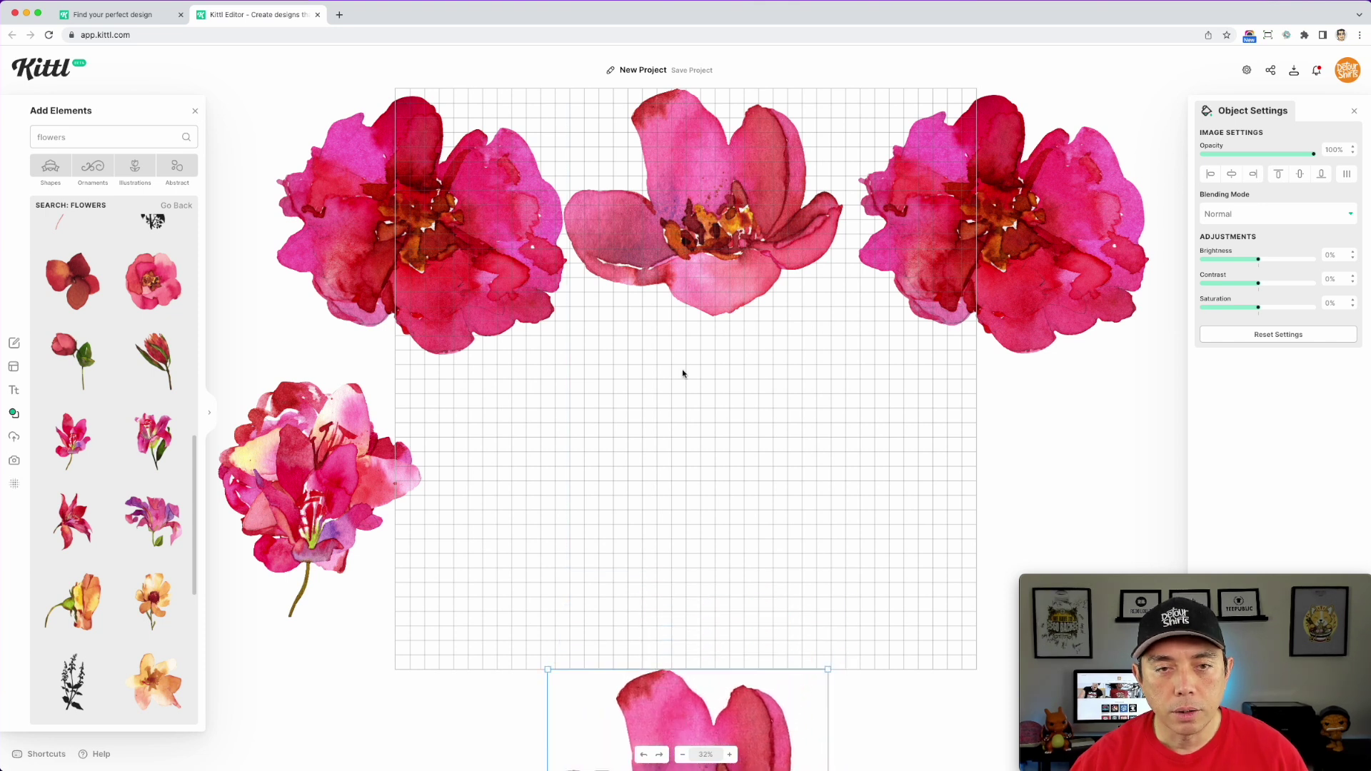
pyautogui.keyDown('shift'); pyautogui.click(675, 246); pyautogui.keyUp('shift')
pyautogui.moveTo(675, 246); pyautogui.dragTo(679, 163)
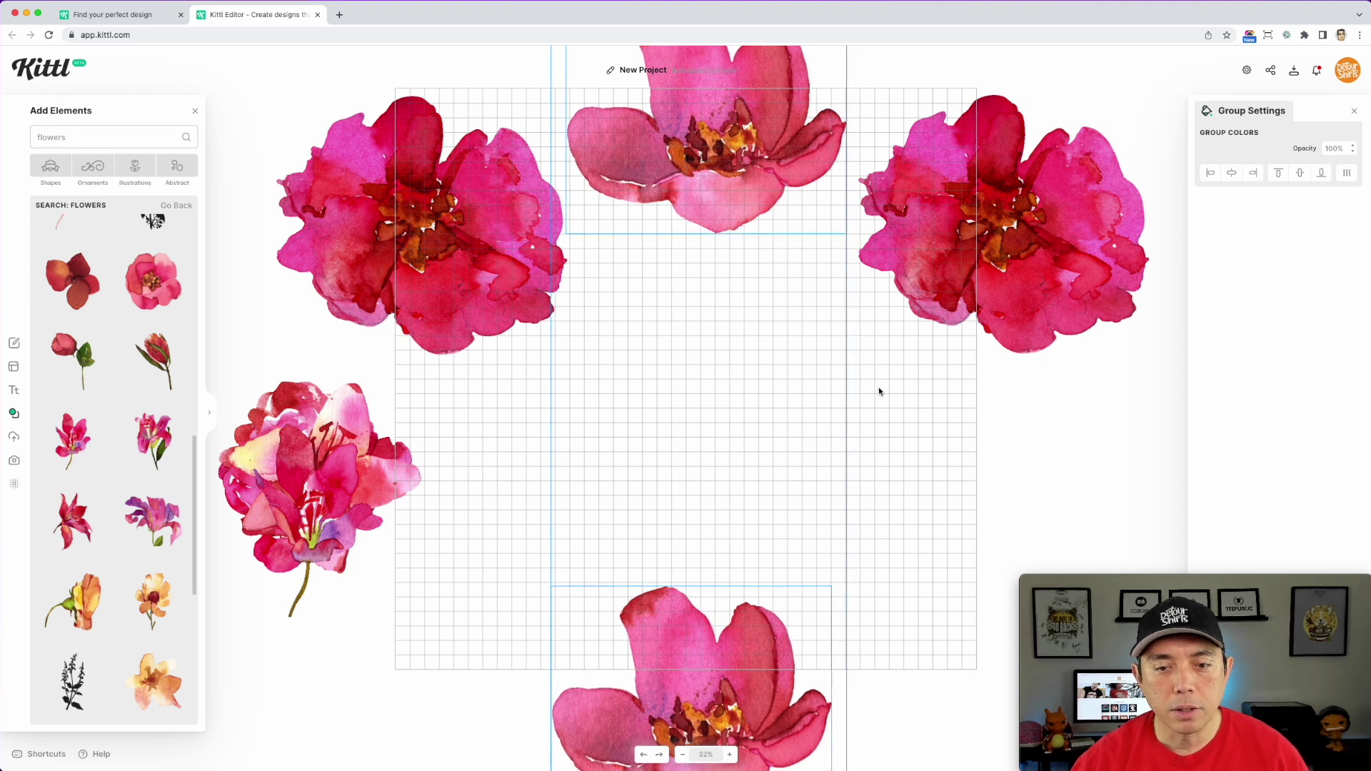
pyautogui.click(1036, 414)
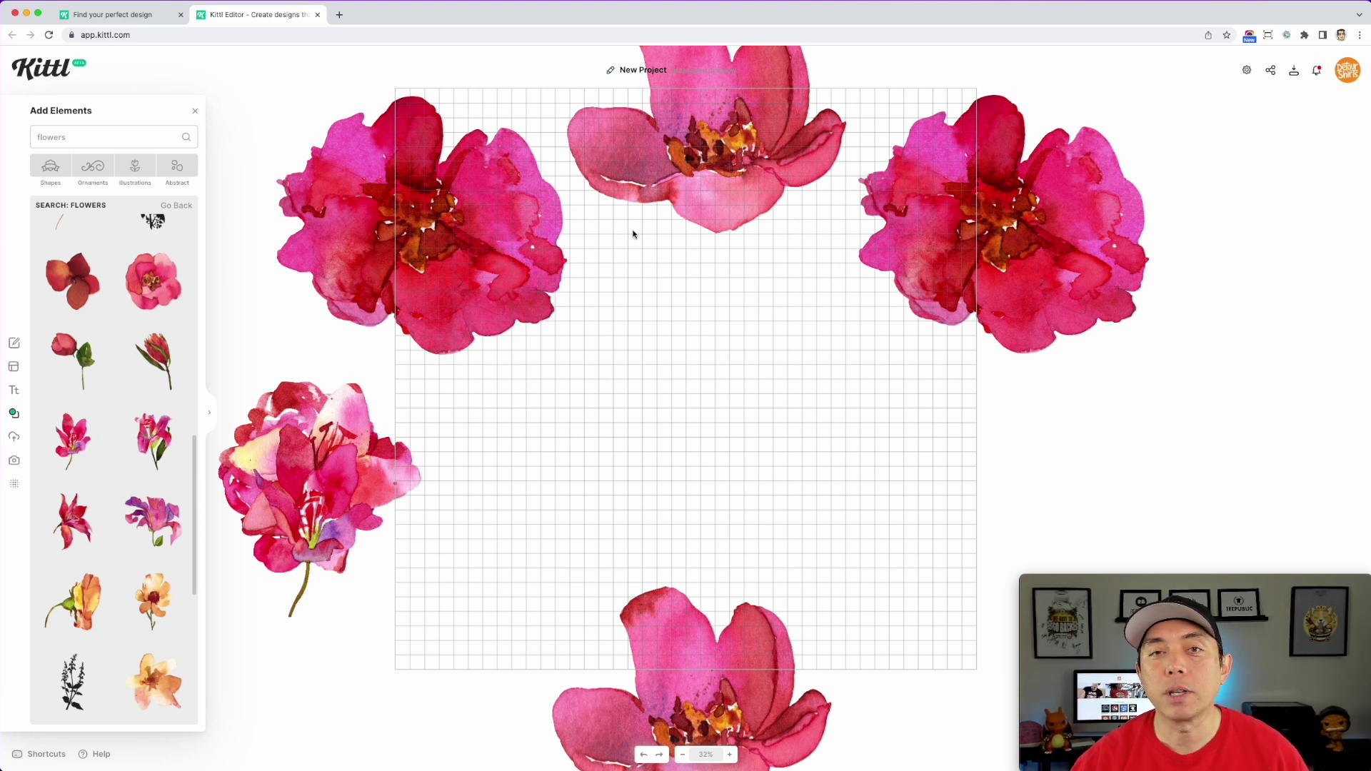
# Align the two open pink flowers on their horizontal centers and nudge them slightly right together
pyautogui.click(776, 149)
pyautogui.keyDown('shift'); pyautogui.click(728, 628); pyautogui.keyUp('shift')
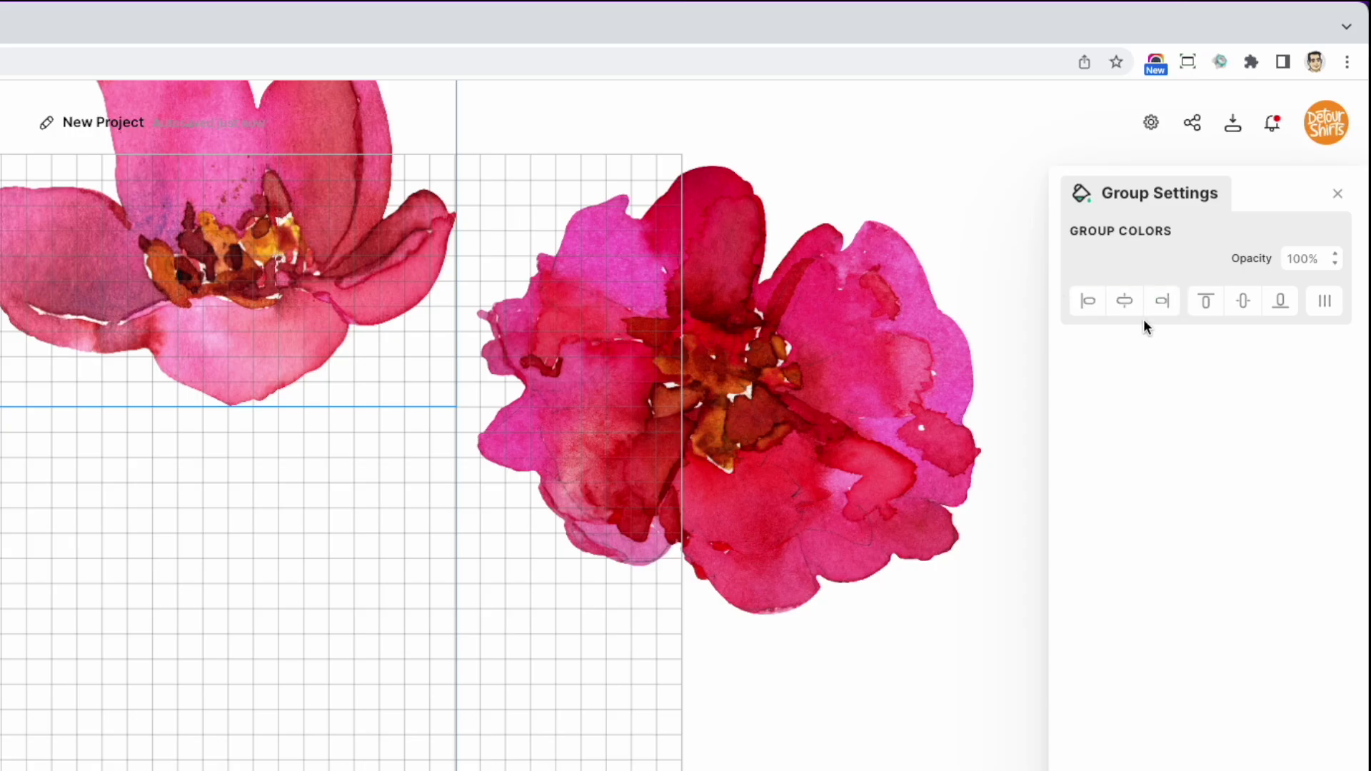
pyautogui.click(1232, 172)
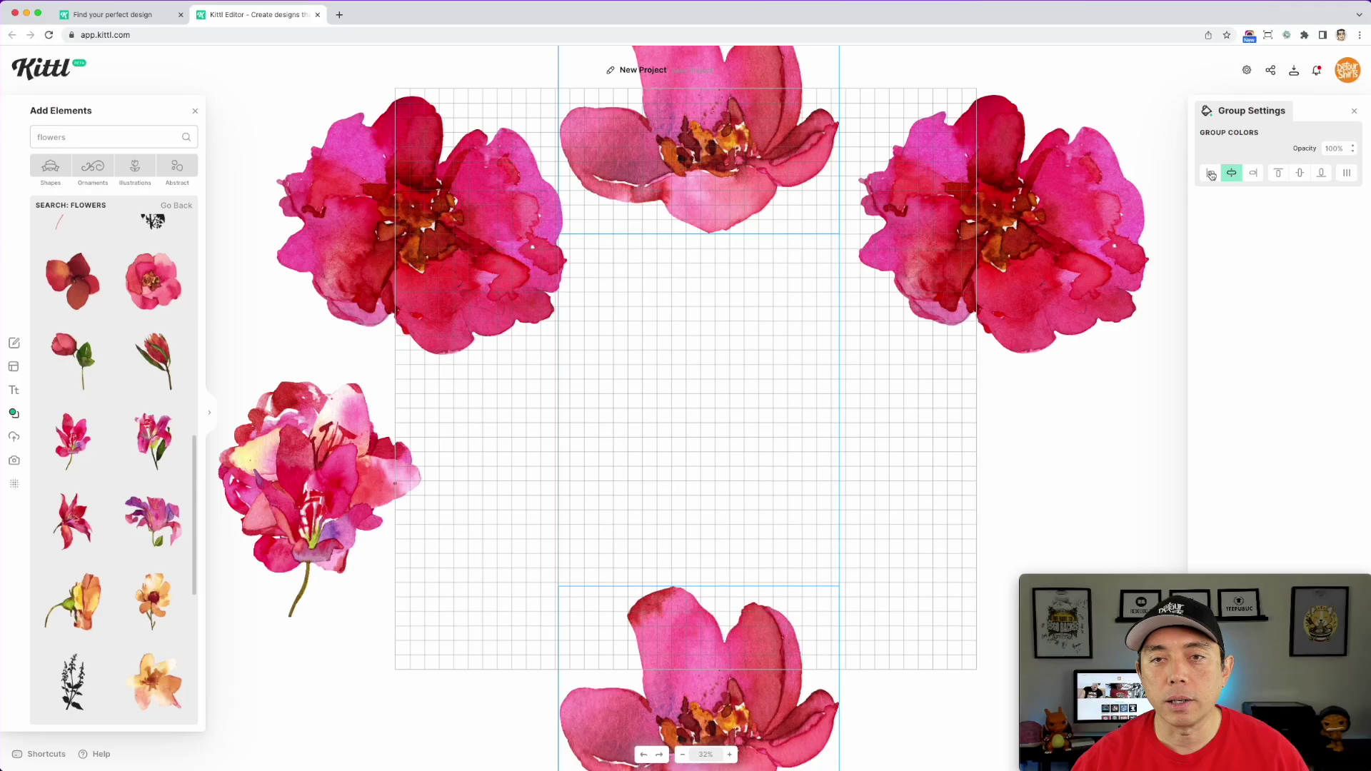
pyautogui.moveTo(687, 135); pyautogui.dragTo(694, 136)
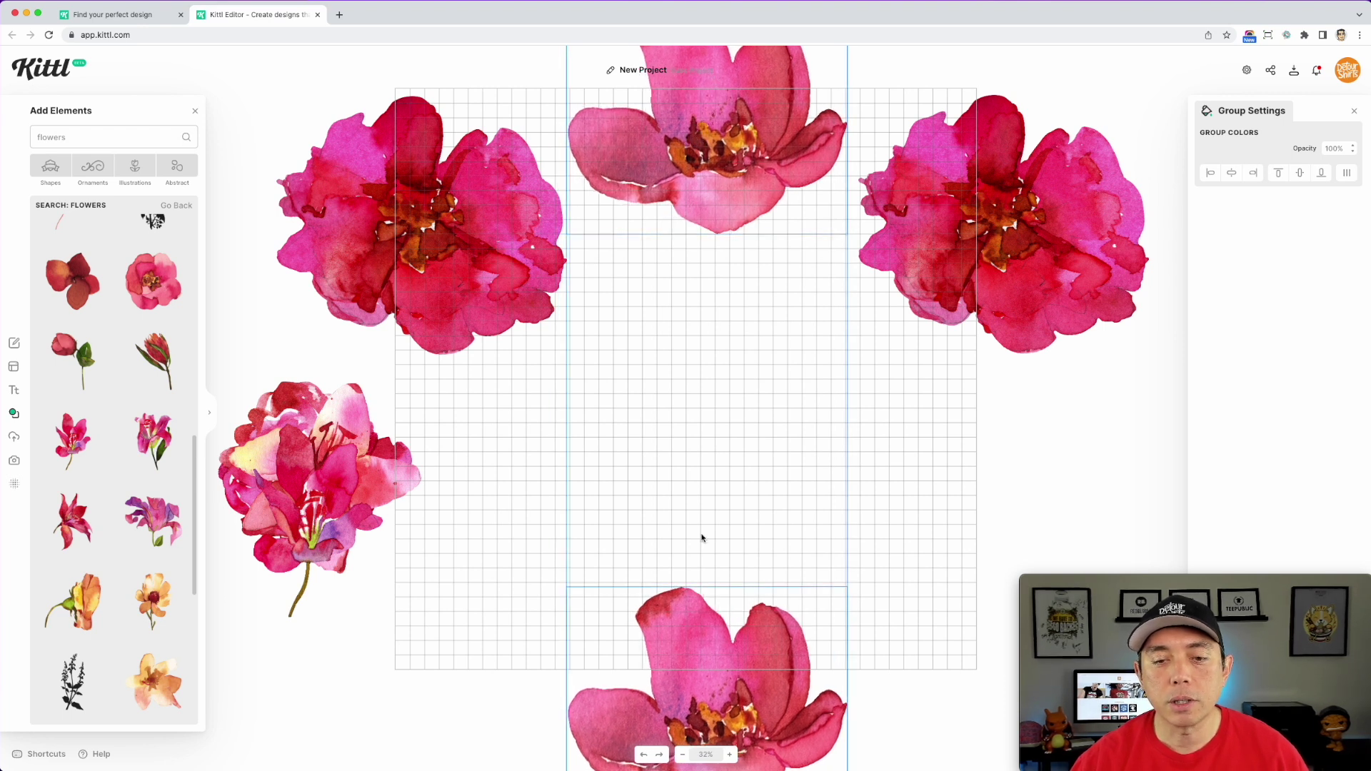
# Align the two large magenta flowers on their vertical centers
pyautogui.click(1020, 293)
pyautogui.keyDown('shift'); pyautogui.click(429, 230); pyautogui.keyUp('shift')
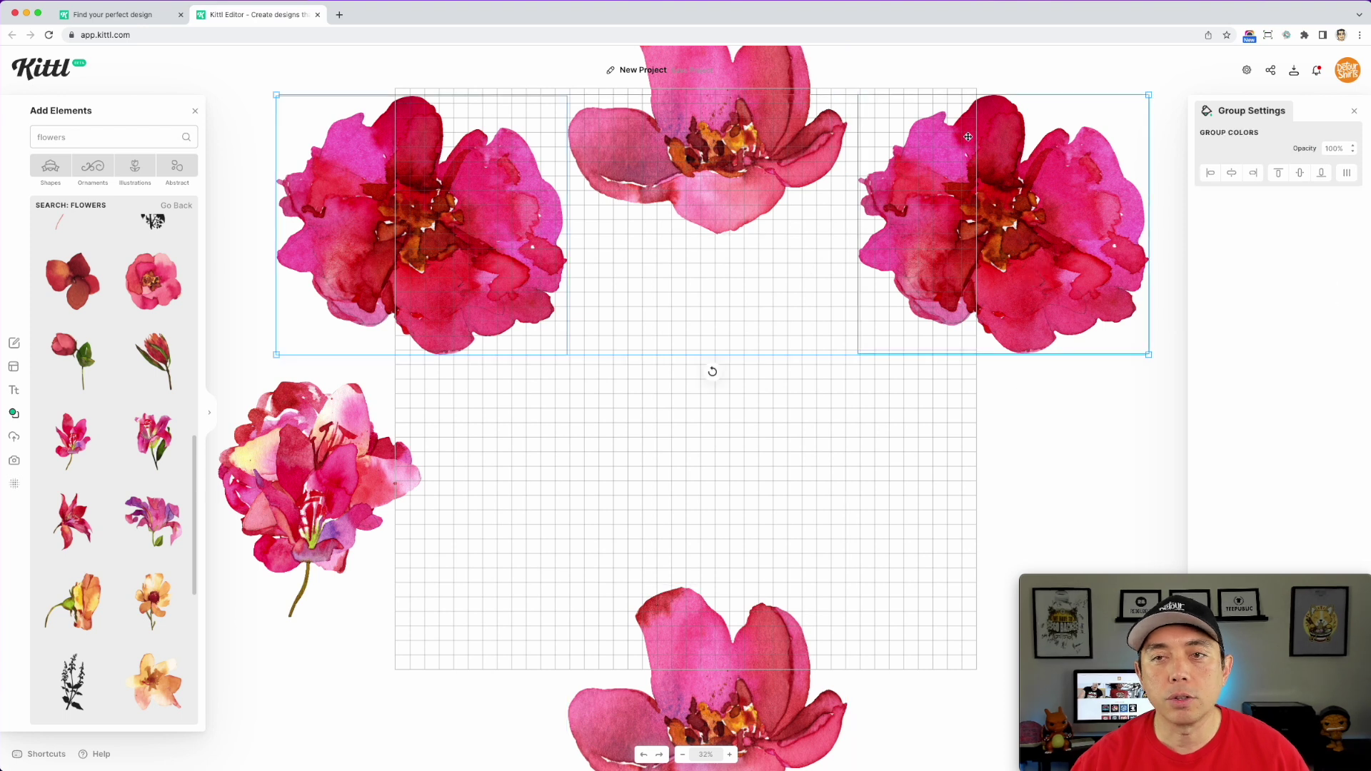
pyautogui.click(1302, 175)
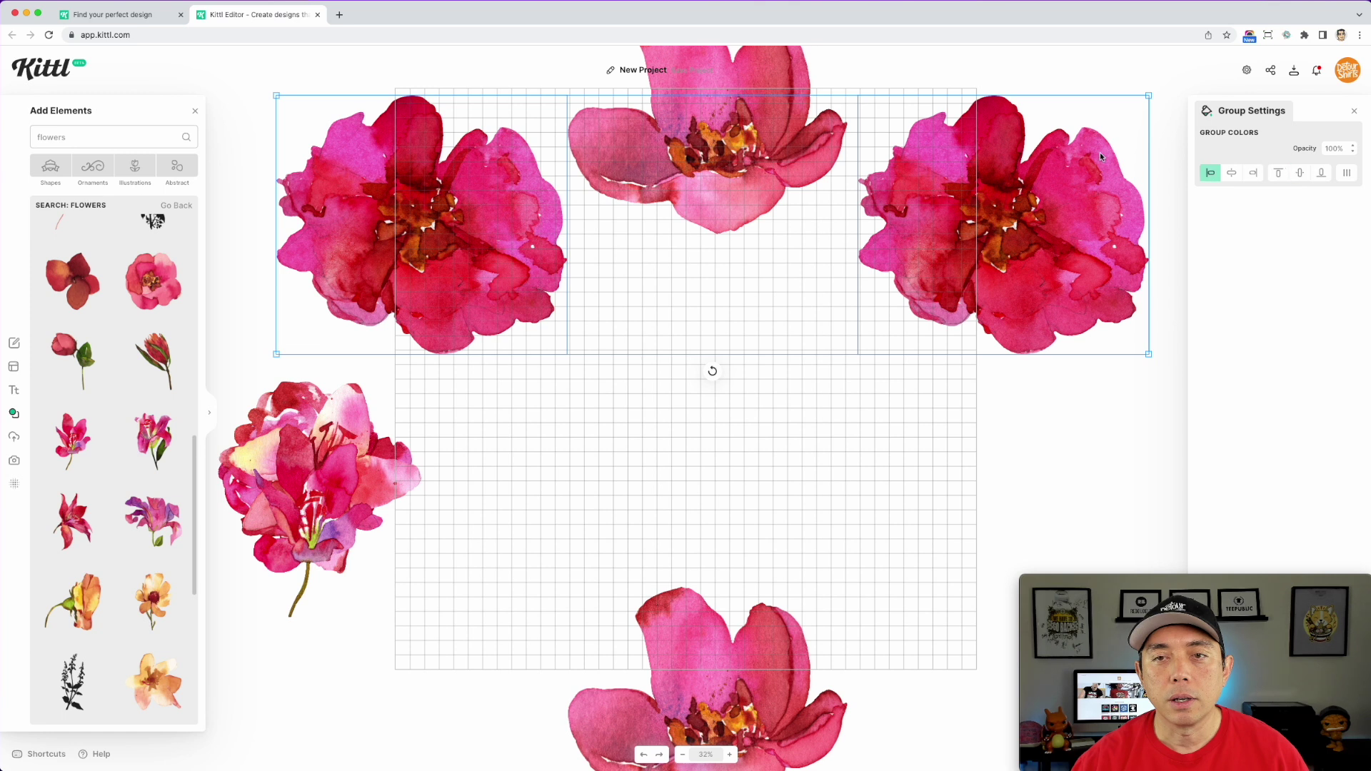
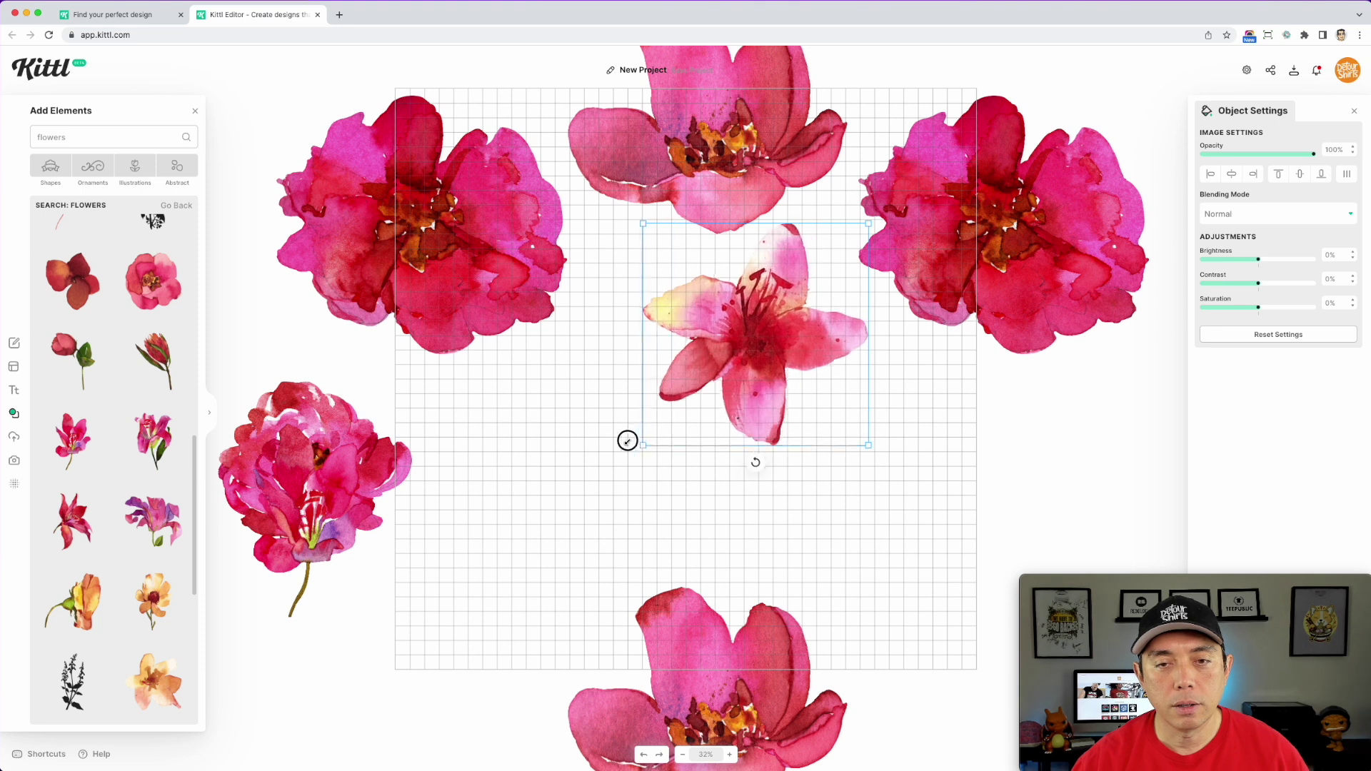
# Rotate the lily clockwise, enlarge it slightly and position it near the artboard's center, below the open pink flower
pyautogui.moveTo(743, 494); pyautogui.dragTo(680, 485)
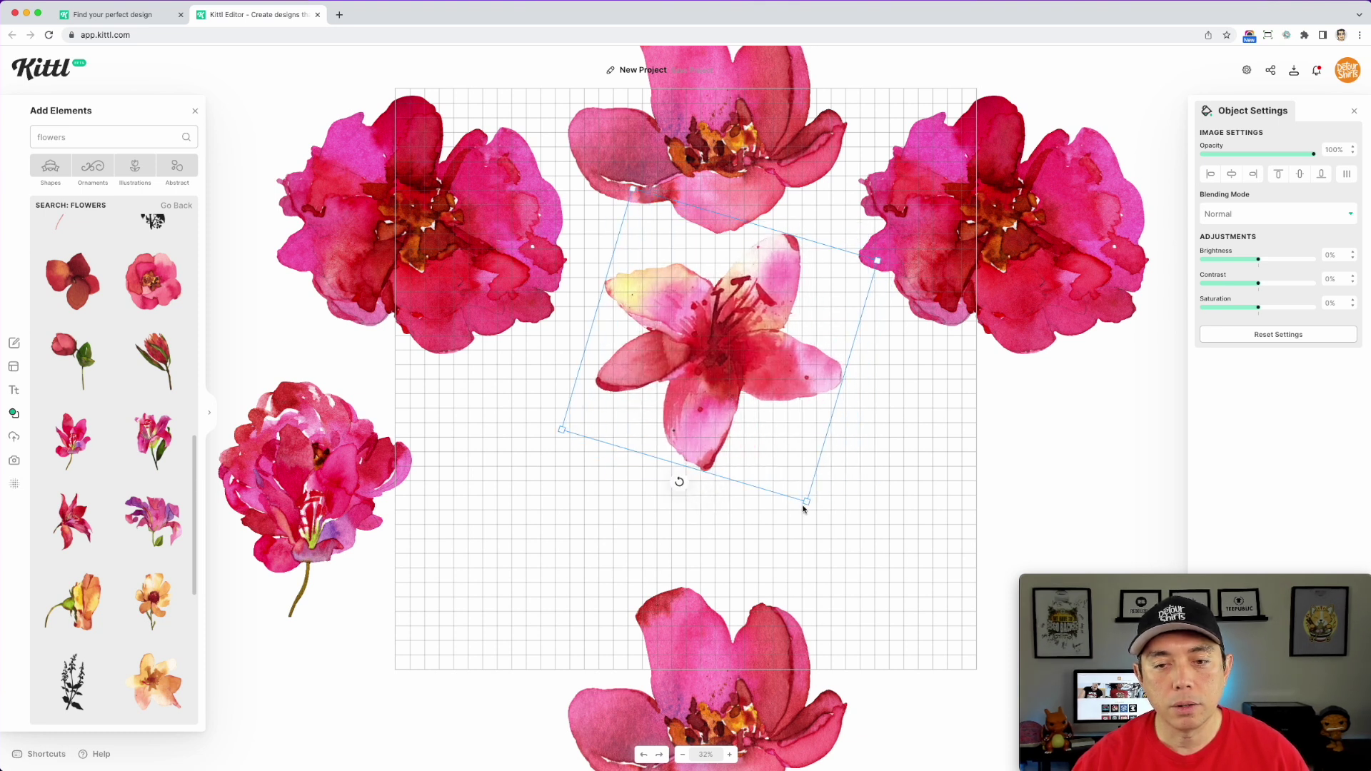
pyautogui.moveTo(808, 502); pyautogui.dragTo(835, 524)
pyautogui.click(744, 450)
pyautogui.click(784, 397)
pyautogui.moveTo(784, 398); pyautogui.dragTo(765, 384)
pyautogui.moveTo(666, 495); pyautogui.dragTo(637, 483)
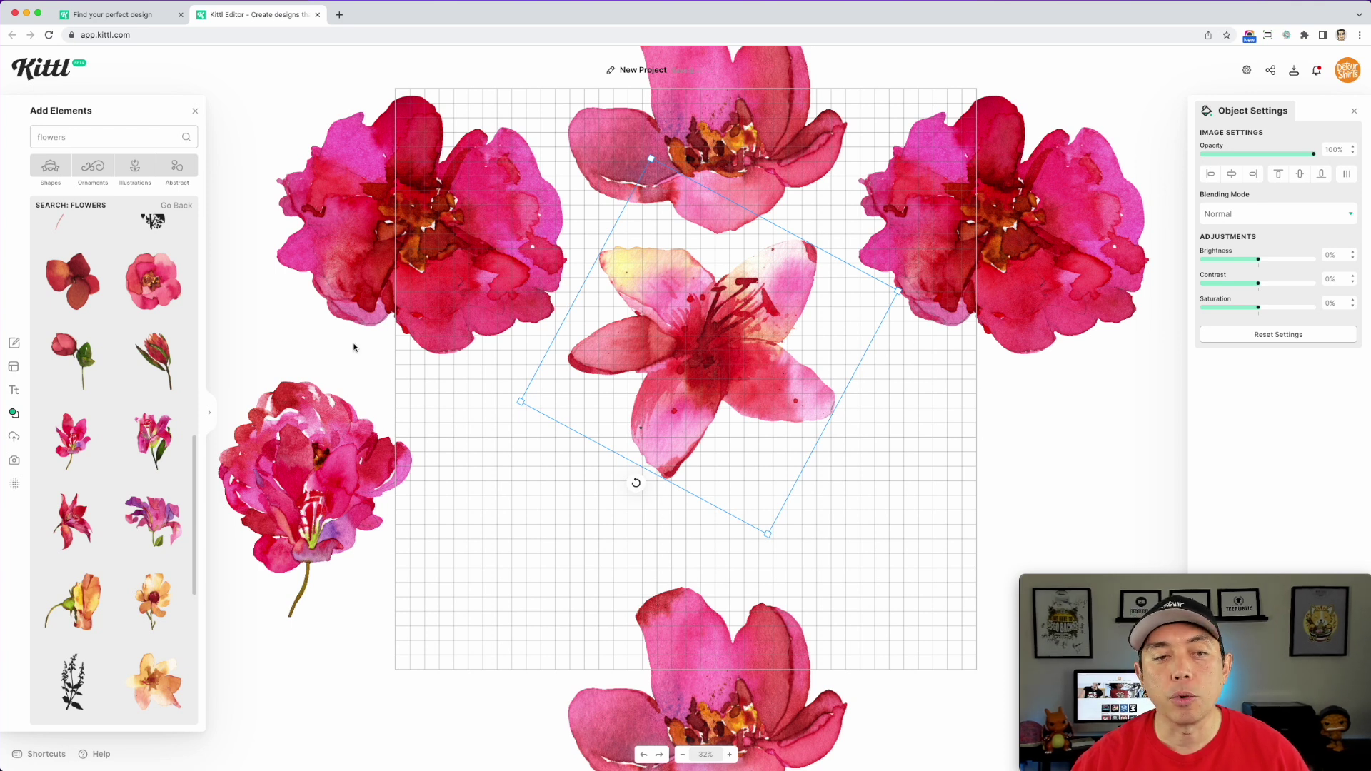
# Separate the stacked flowers, placing the peony at the artboard's right edge and the stemmed magenta flower at the left edge
pyautogui.moveTo(306, 469); pyautogui.dragTo(421, 654)
pyautogui.moveTo(298, 438); pyautogui.dragTo(959, 492)
pyautogui.moveTo(437, 660); pyautogui.dragTo(458, 427)
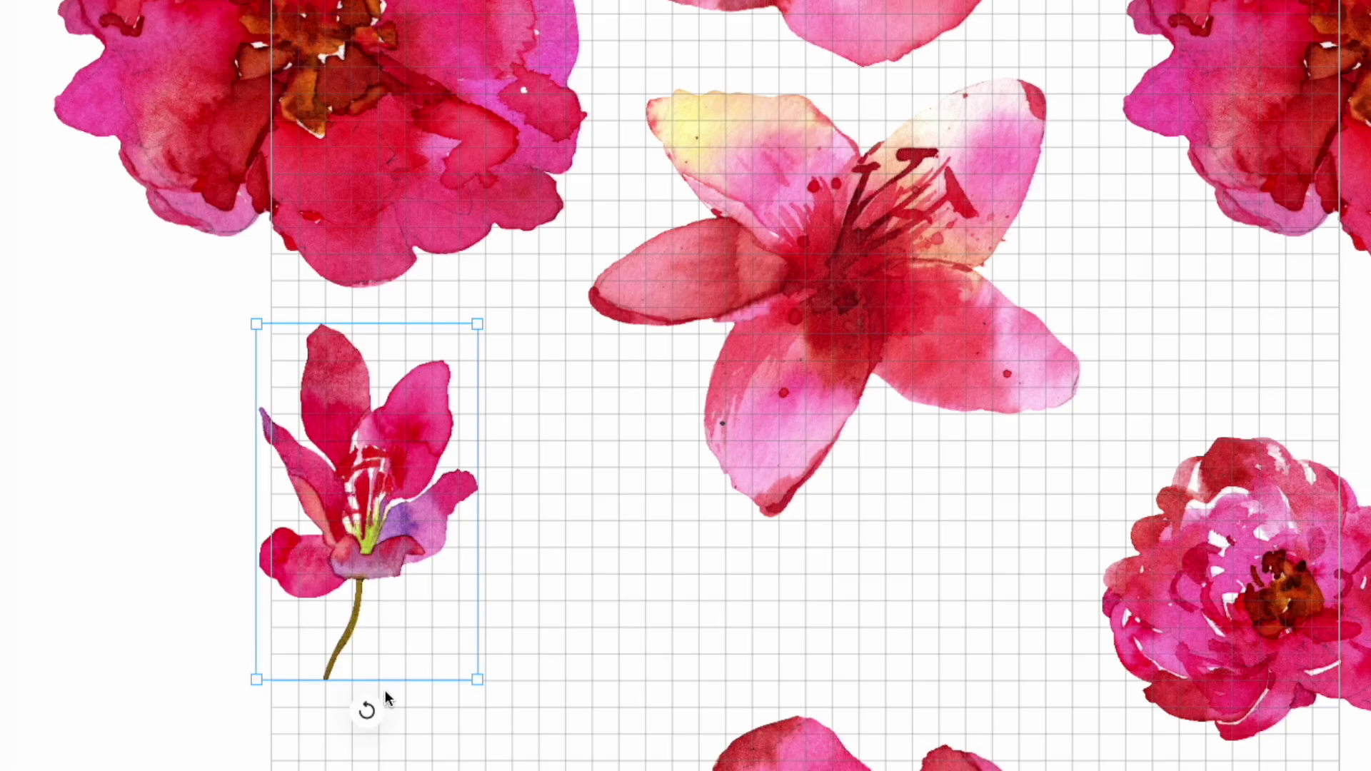
# Rotate the stemmed magenta flower a quarter turn counterclockwise, enlarge it and position it across the artboard's left edge
pyautogui.moveTo(369, 712); pyautogui.dragTo(612, 503)
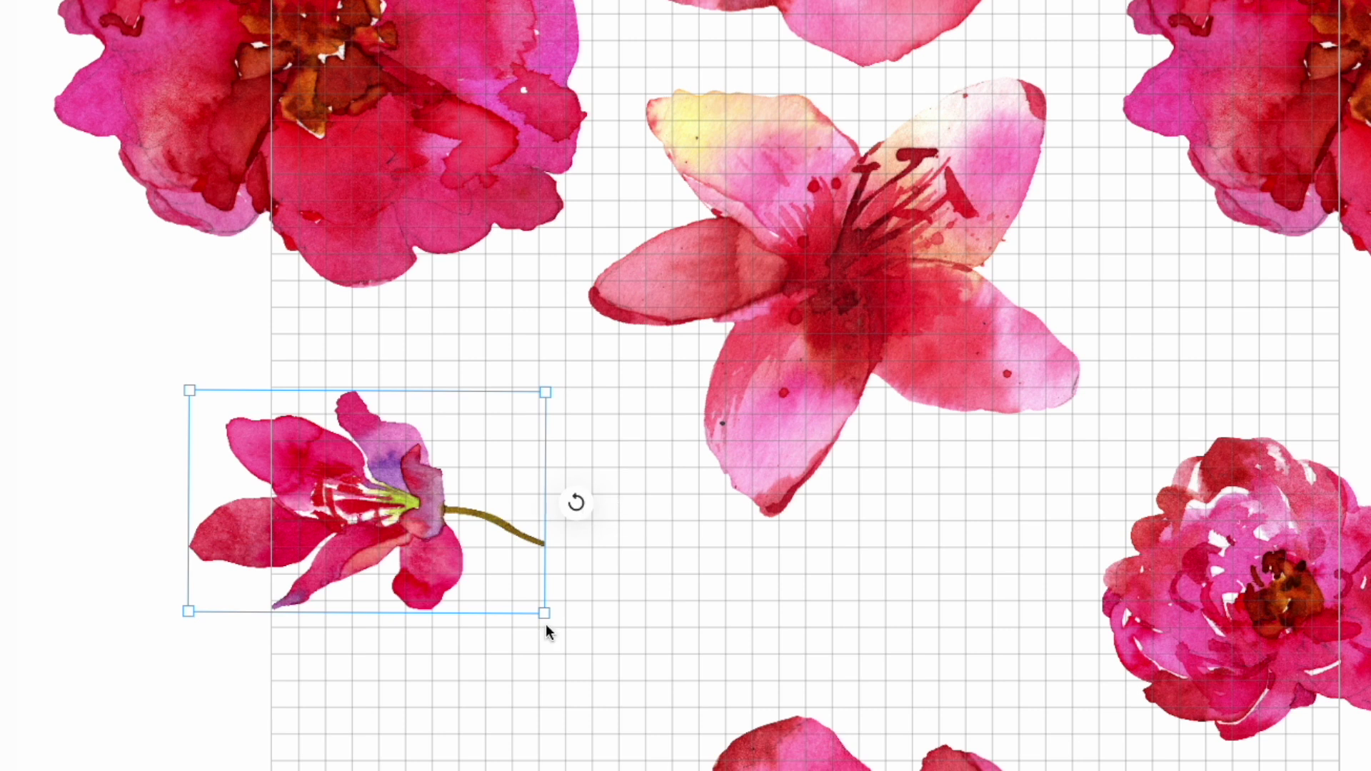
pyautogui.moveTo(551, 621); pyautogui.dragTo(735, 727)
pyautogui.moveTo(532, 593); pyautogui.dragTo(504, 517)
pyautogui.moveTo(705, 650)
pyautogui.mouseDown()
pyautogui.moveTo(738, 655)
pyautogui.moveTo(723, 657)
pyautogui.mouseUp()
# Move the peony to the artboard's lower-left corner and duplicate the stemmed flower flush outside the artboard's right edge
pyautogui.moveTo(1228, 527); pyautogui.dragTo(425, 686)
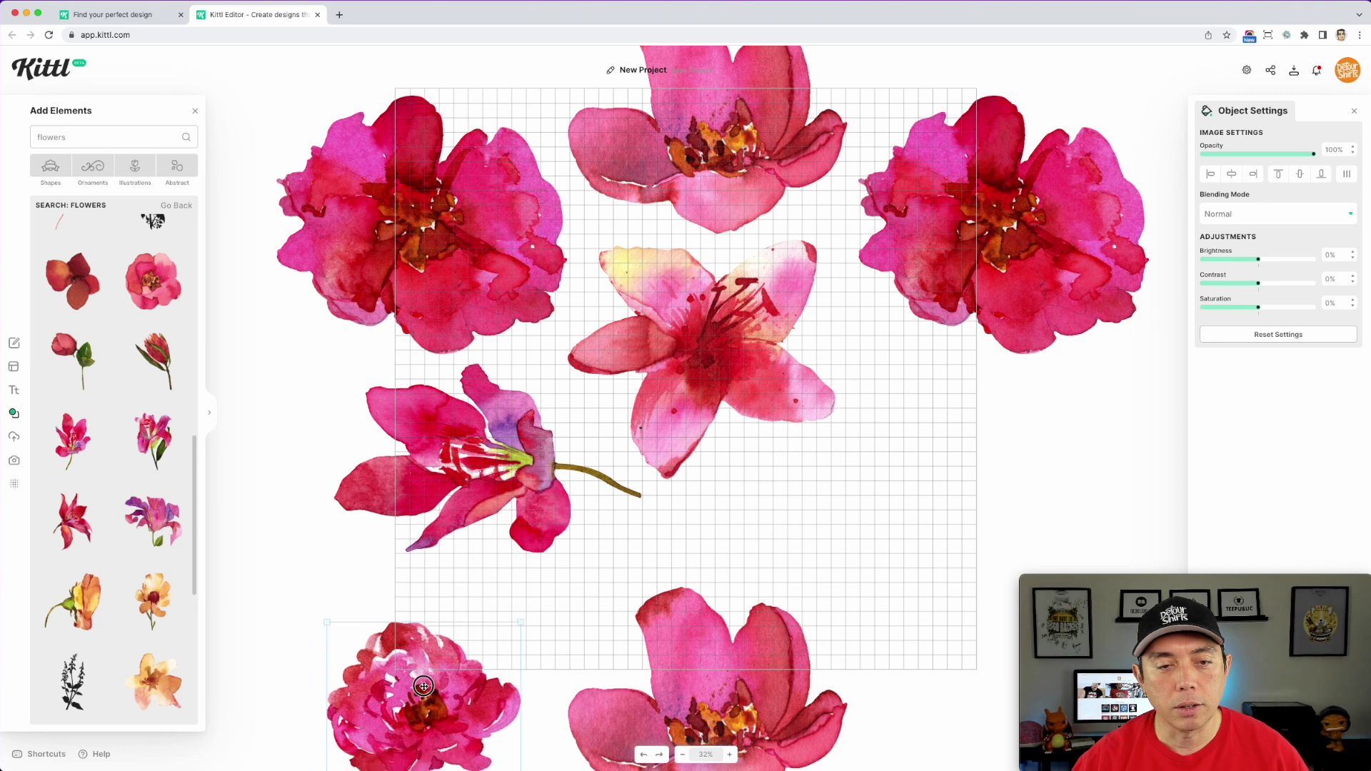
pyautogui.click(480, 472)
pyautogui.moveTo(480, 472); pyautogui.dragTo(1121, 440)
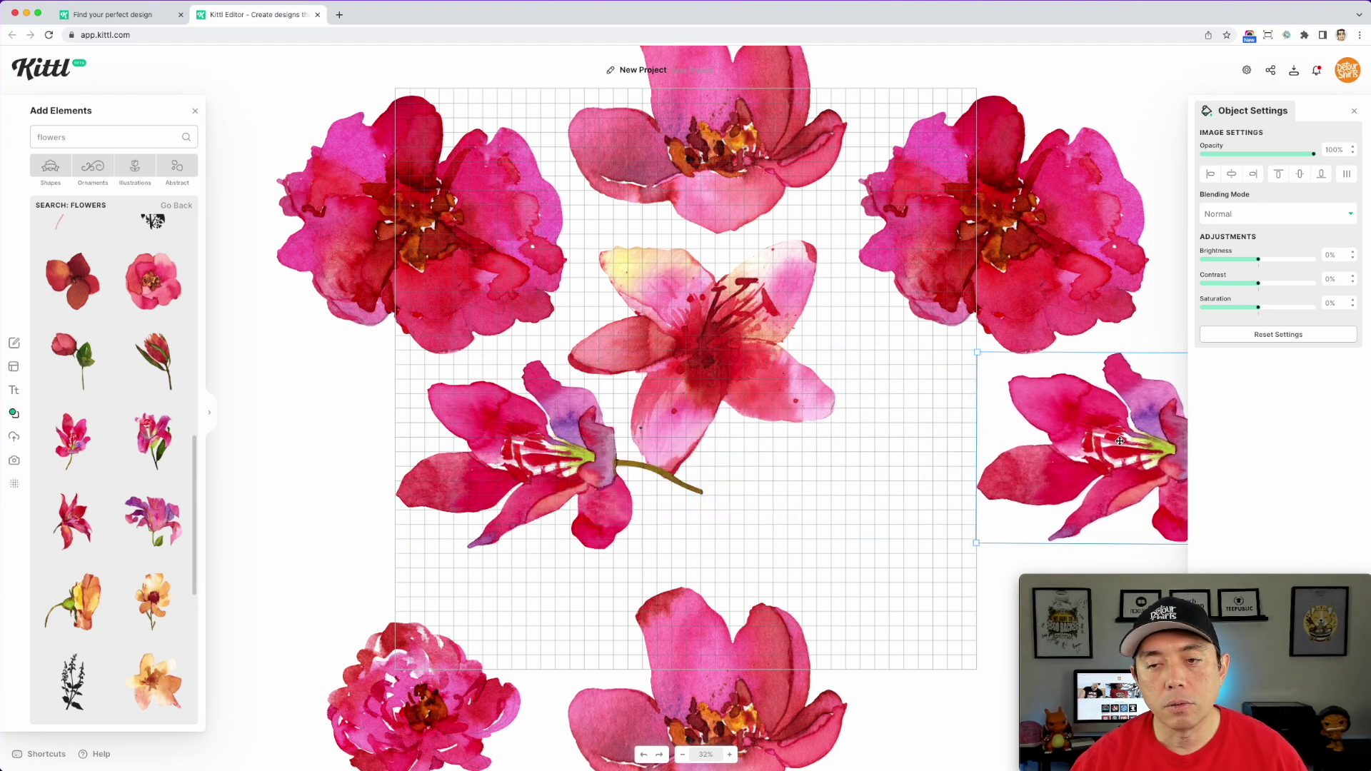
# Align both stemmed flowers on their vertical centers and shift them left together to straddle the artboard's side edges
pyautogui.keyDown('shift'); pyautogui.click(492, 439); pyautogui.keyUp('shift')
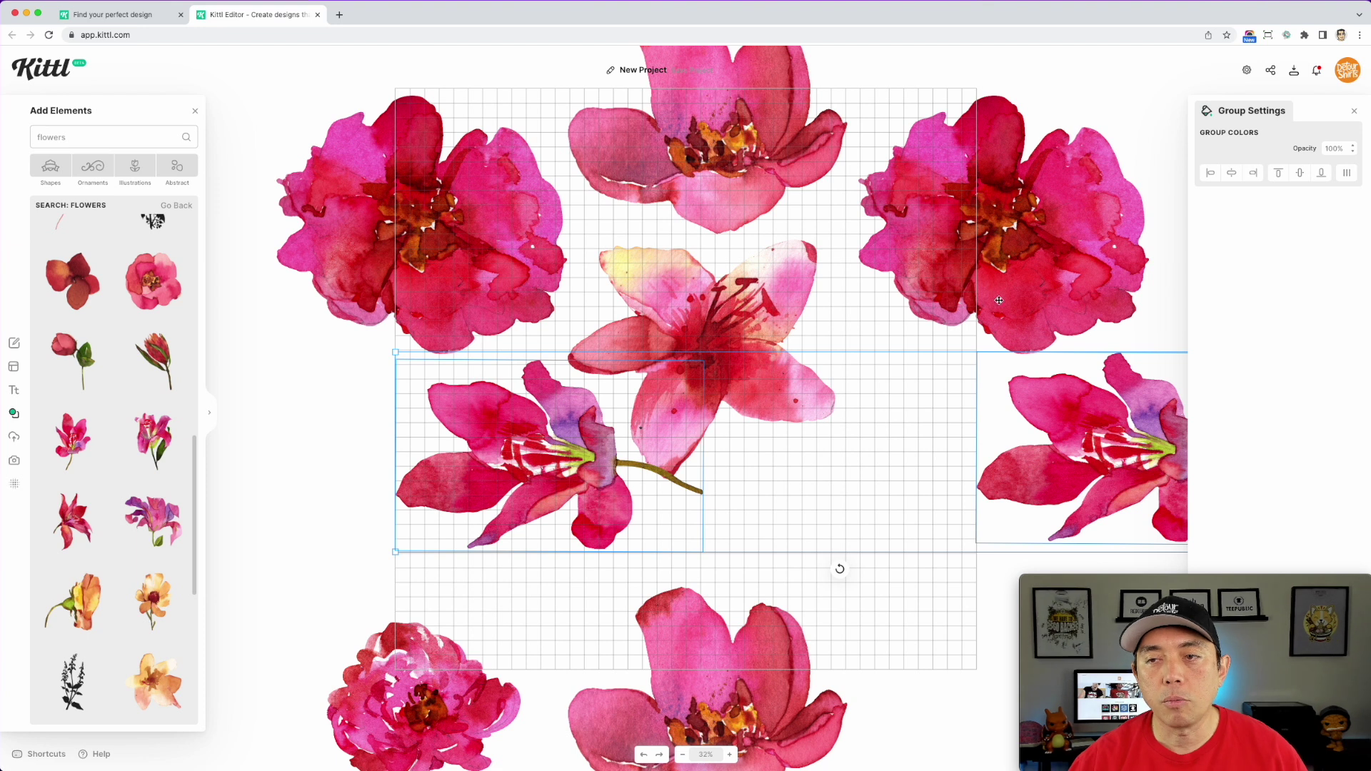
pyautogui.click(1301, 175)
pyautogui.moveTo(1123, 455); pyautogui.dragTo(1082, 458)
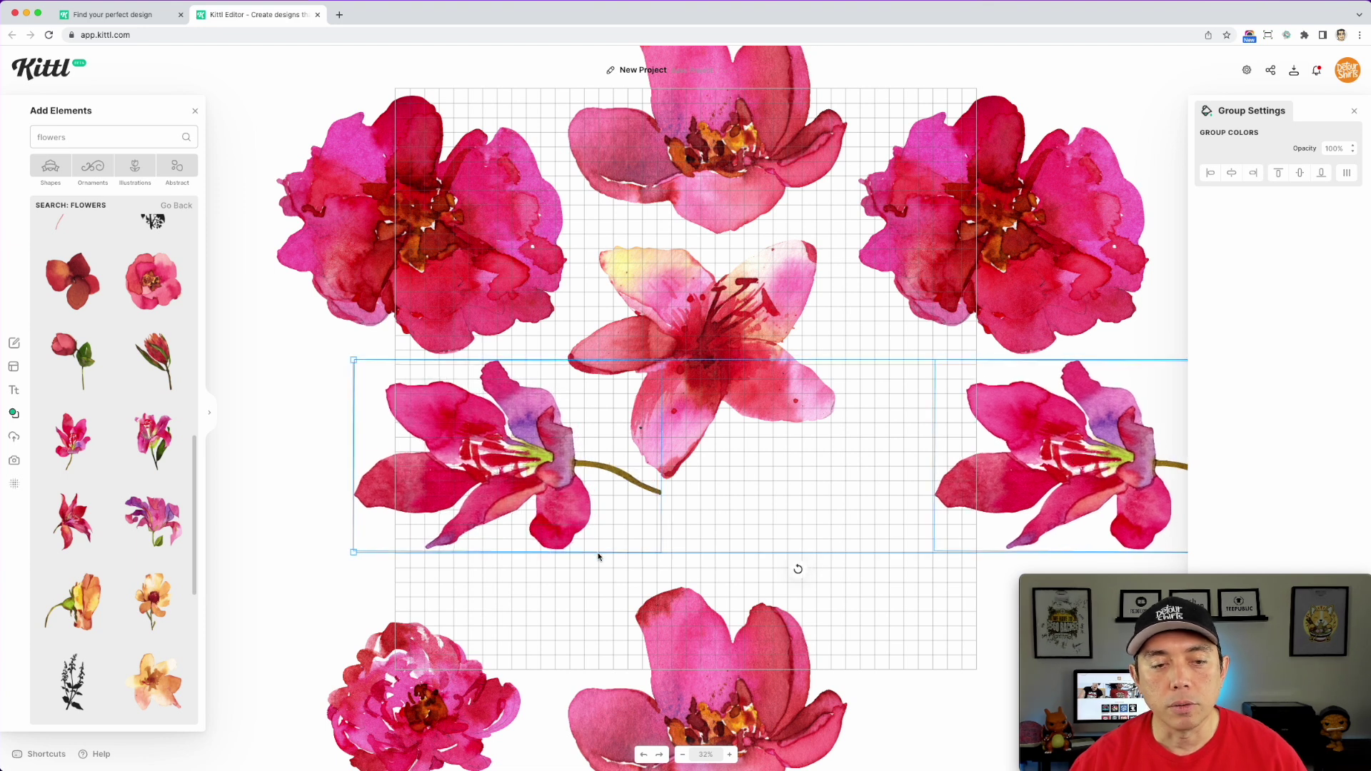
pyautogui.click(268, 502)
# Rotate the peony clockwise, shrink it and place it between the lily and the large magenta flower on the right
pyautogui.moveTo(424, 667); pyautogui.dragTo(786, 481)
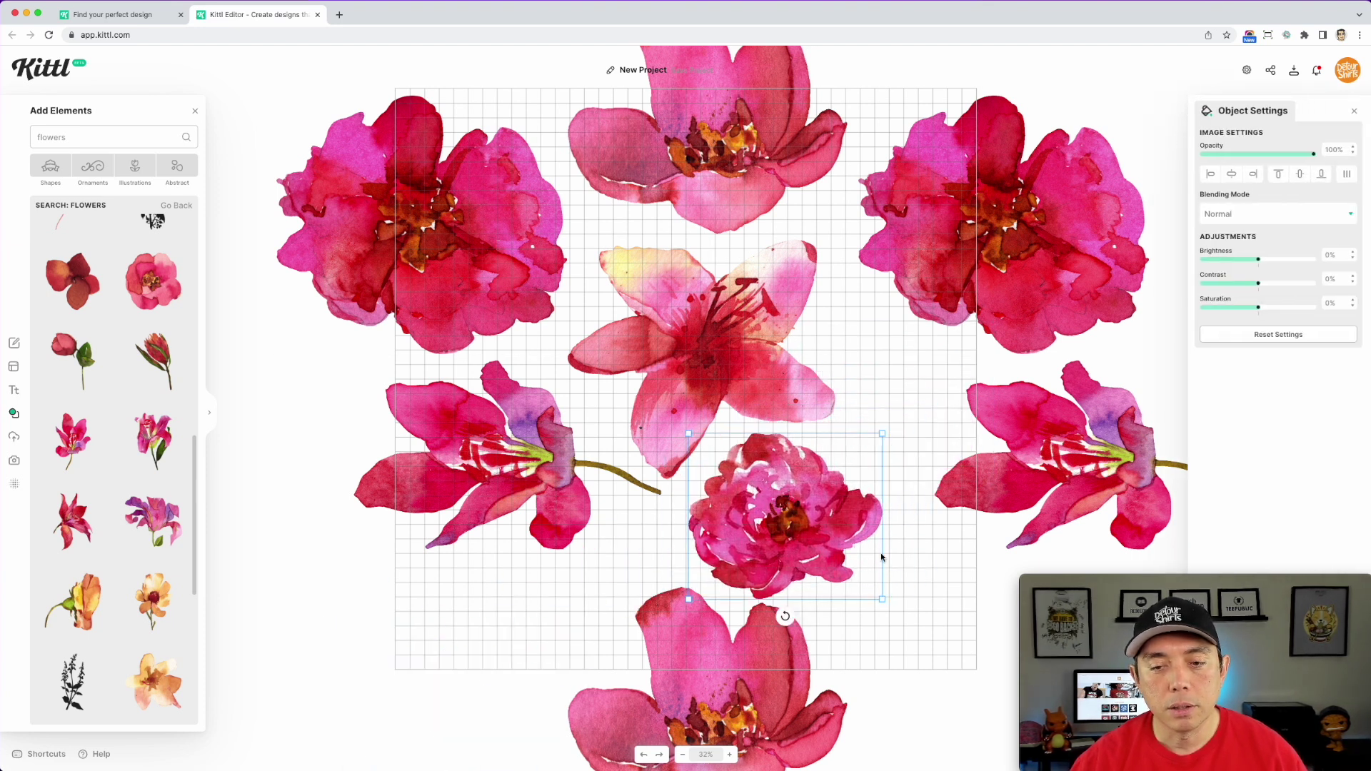
pyautogui.moveTo(786, 617); pyautogui.dragTo(698, 569)
pyautogui.moveTo(794, 509); pyautogui.dragTo(885, 512)
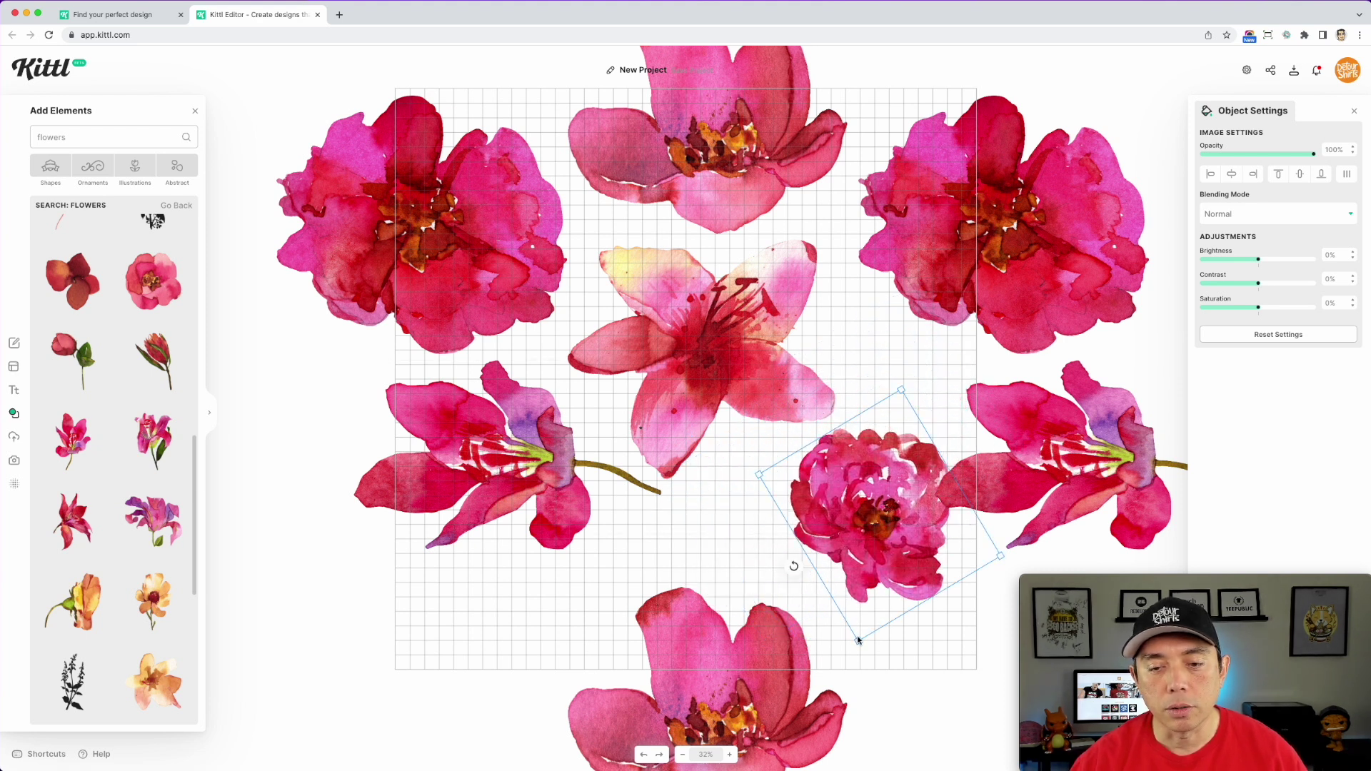
pyautogui.moveTo(860, 642); pyautogui.dragTo(879, 573)
pyautogui.moveTo(890, 512); pyautogui.dragTo(906, 426)
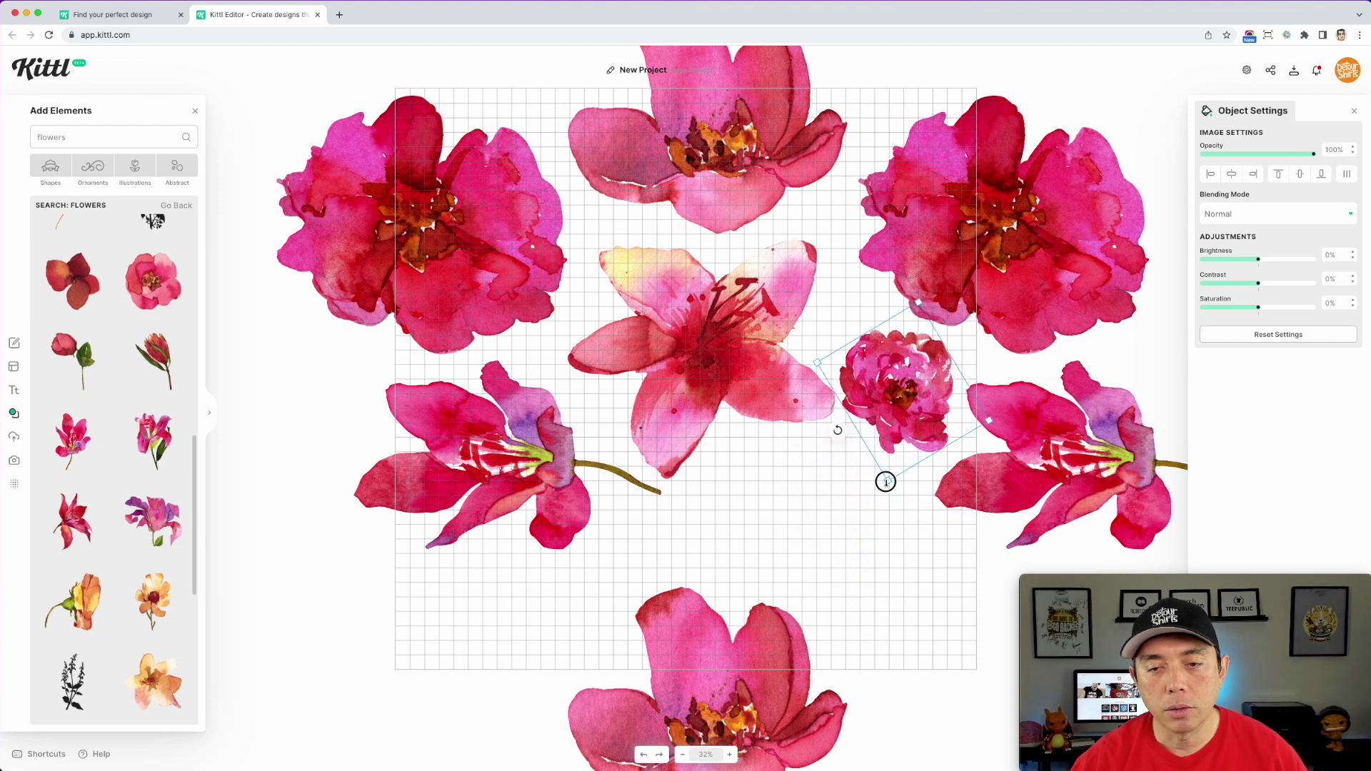
# Nudge the lily and the small peony up and left, and enlarge the peony slightly
pyautogui.moveTo(735, 361); pyautogui.dragTo(709, 352)
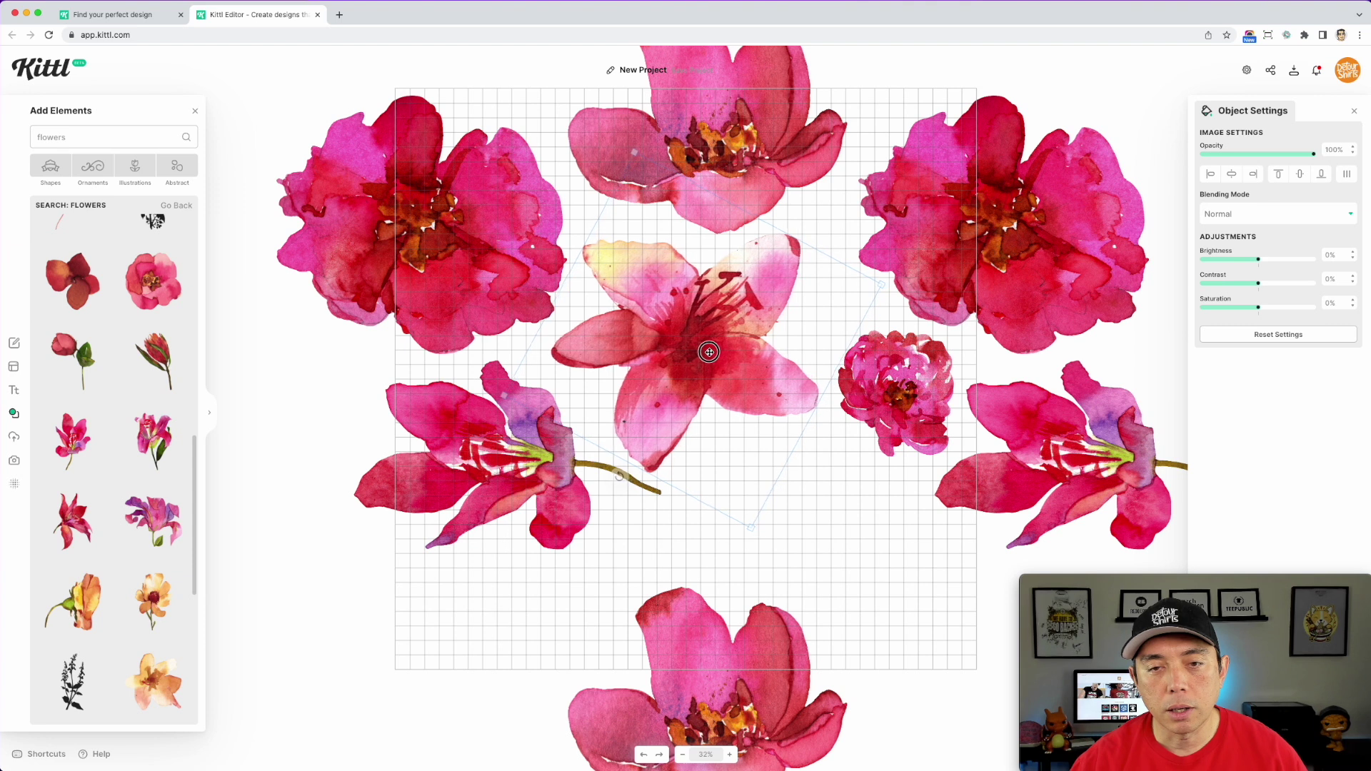
pyautogui.moveTo(897, 392); pyautogui.dragTo(886, 386)
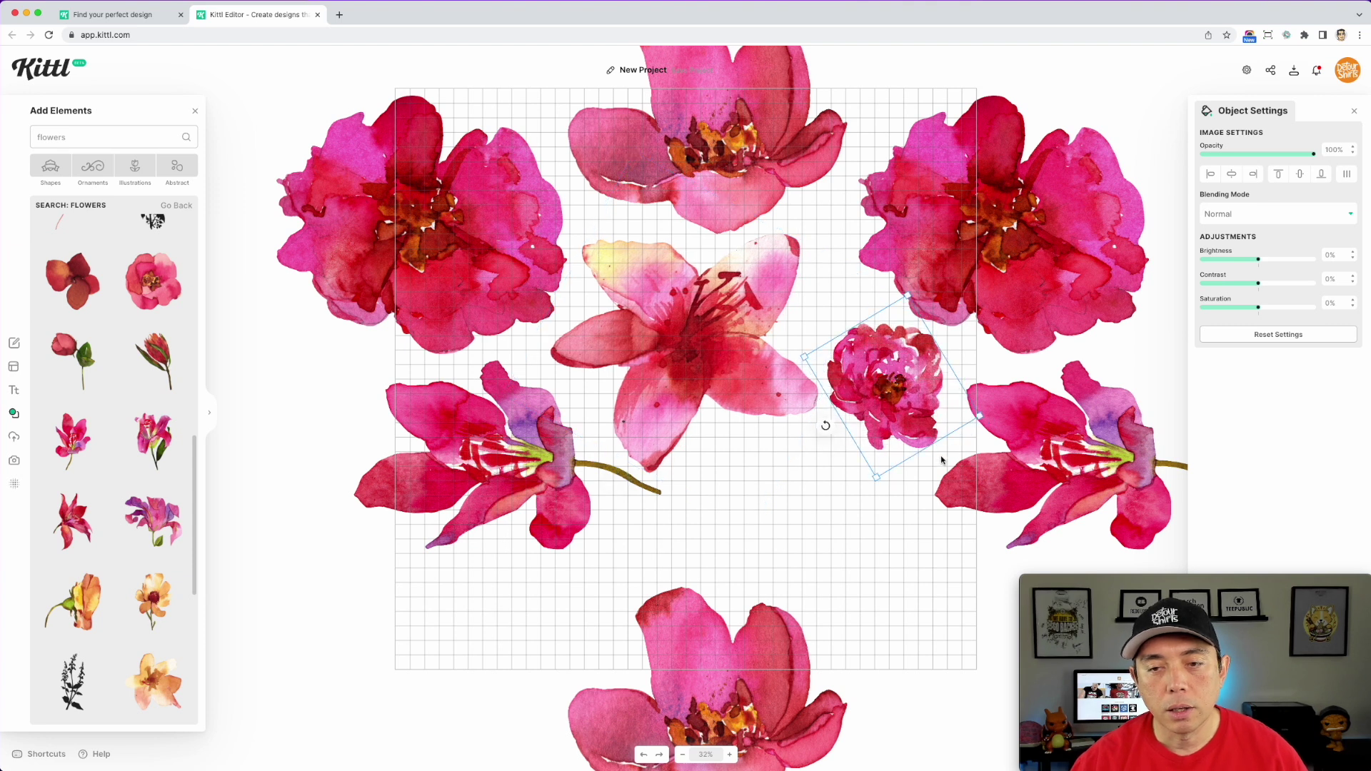
pyautogui.moveTo(876, 479); pyautogui.dragTo(875, 486)
pyautogui.click(786, 482)
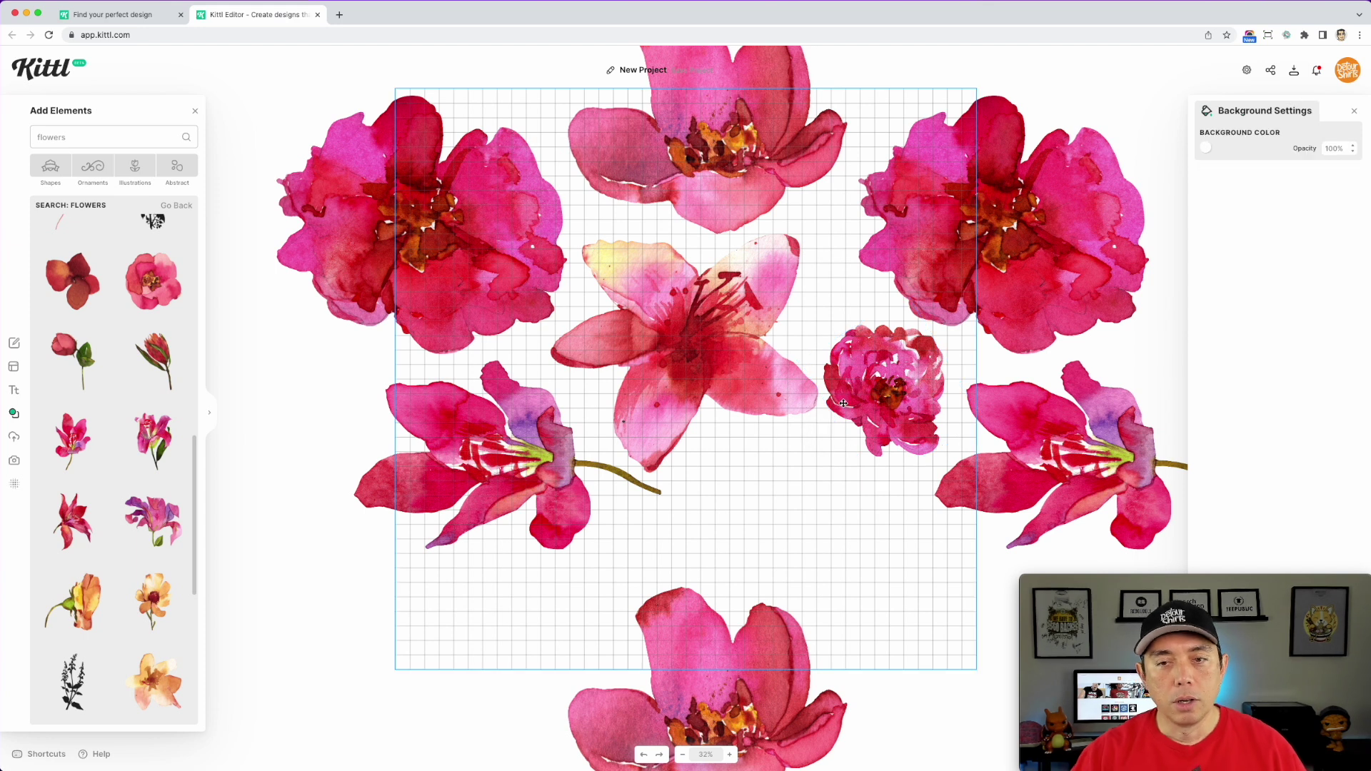
# Duplicate the peony into the artboard's lower-left area, rotate the copy counterclockwise and enlarge it below the stemmed flower
pyautogui.click(886, 396)
pyautogui.moveTo(890, 395); pyautogui.dragTo(499, 640)
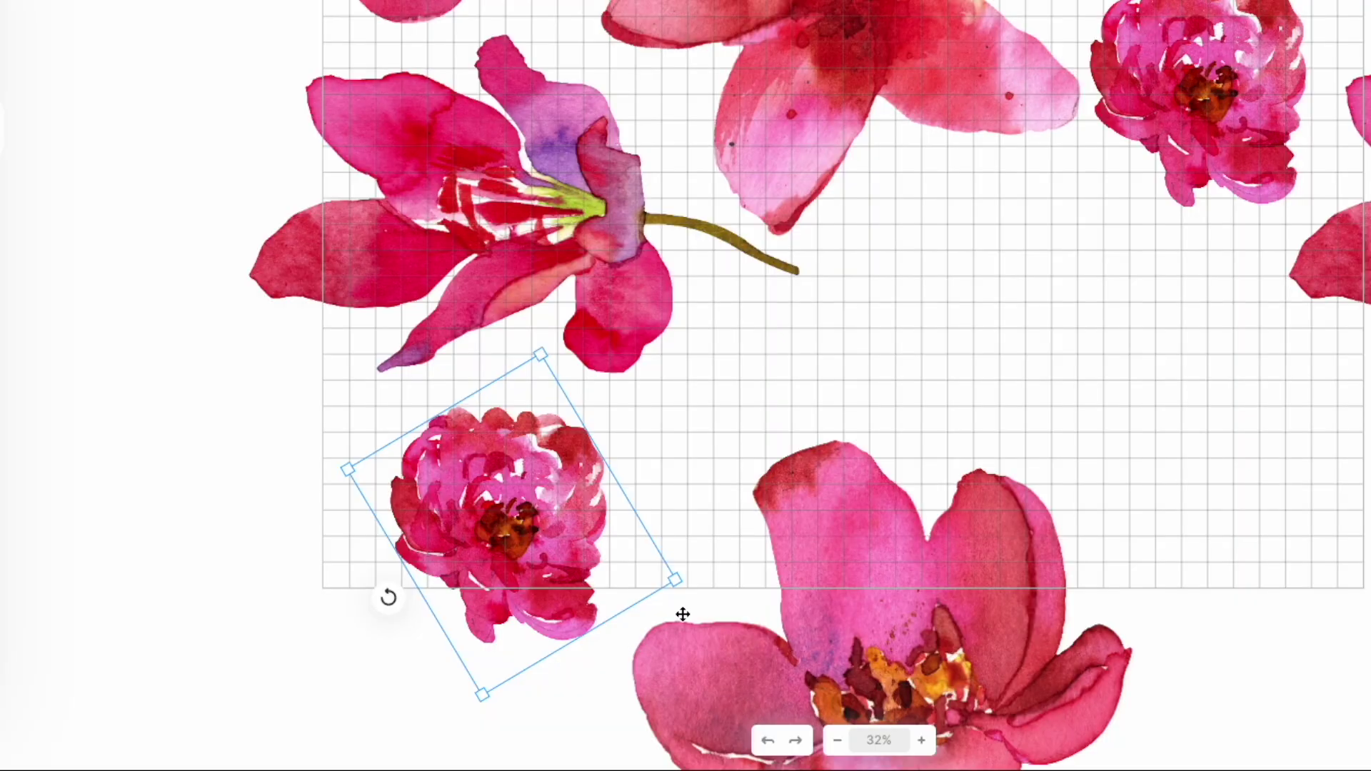
pyautogui.moveTo(391, 595); pyautogui.dragTo(491, 626)
pyautogui.moveTo(661, 438); pyautogui.dragTo(739, 395)
pyautogui.moveTo(591, 440); pyautogui.dragTo(573, 452)
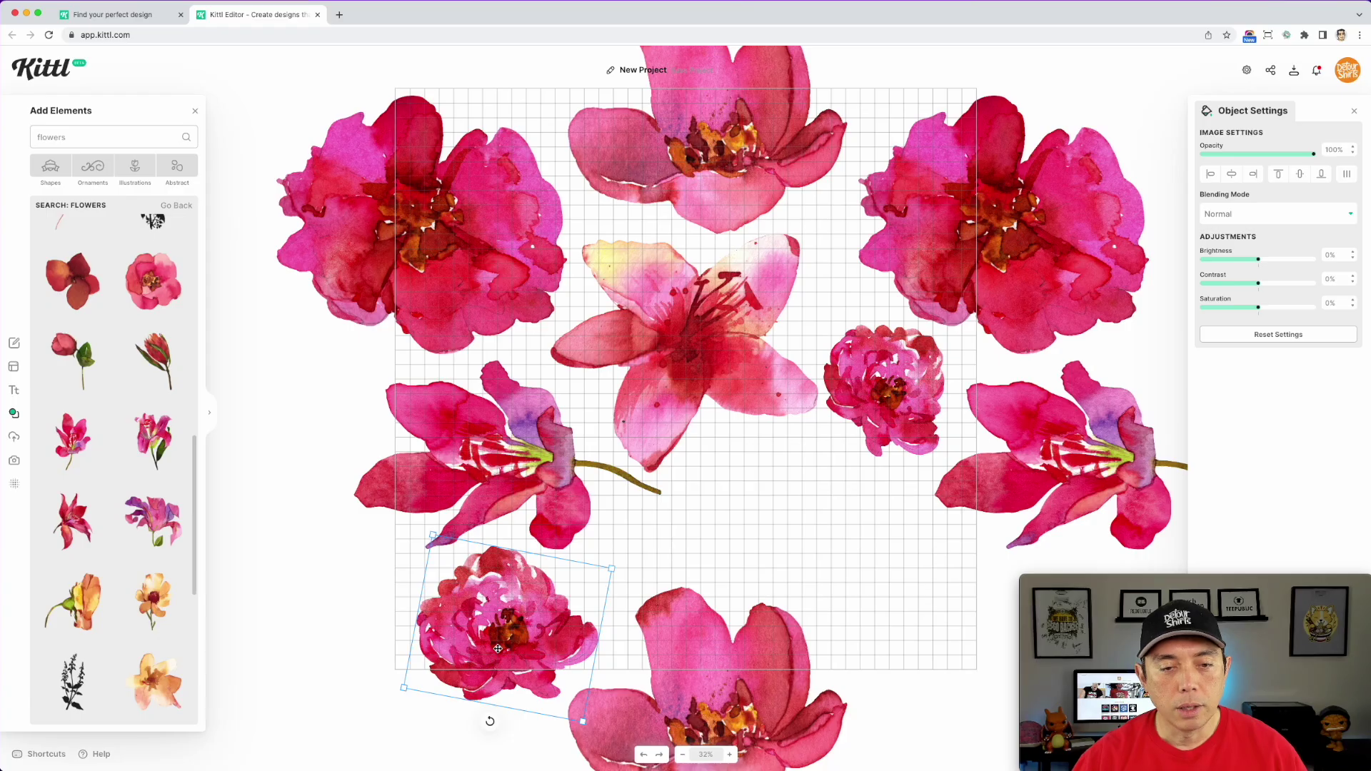
# Move the lower-left peony up onto the artboard and duplicate it straight above at the artboard's top edge
pyautogui.moveTo(498, 648); pyautogui.dragTo(484, 588)
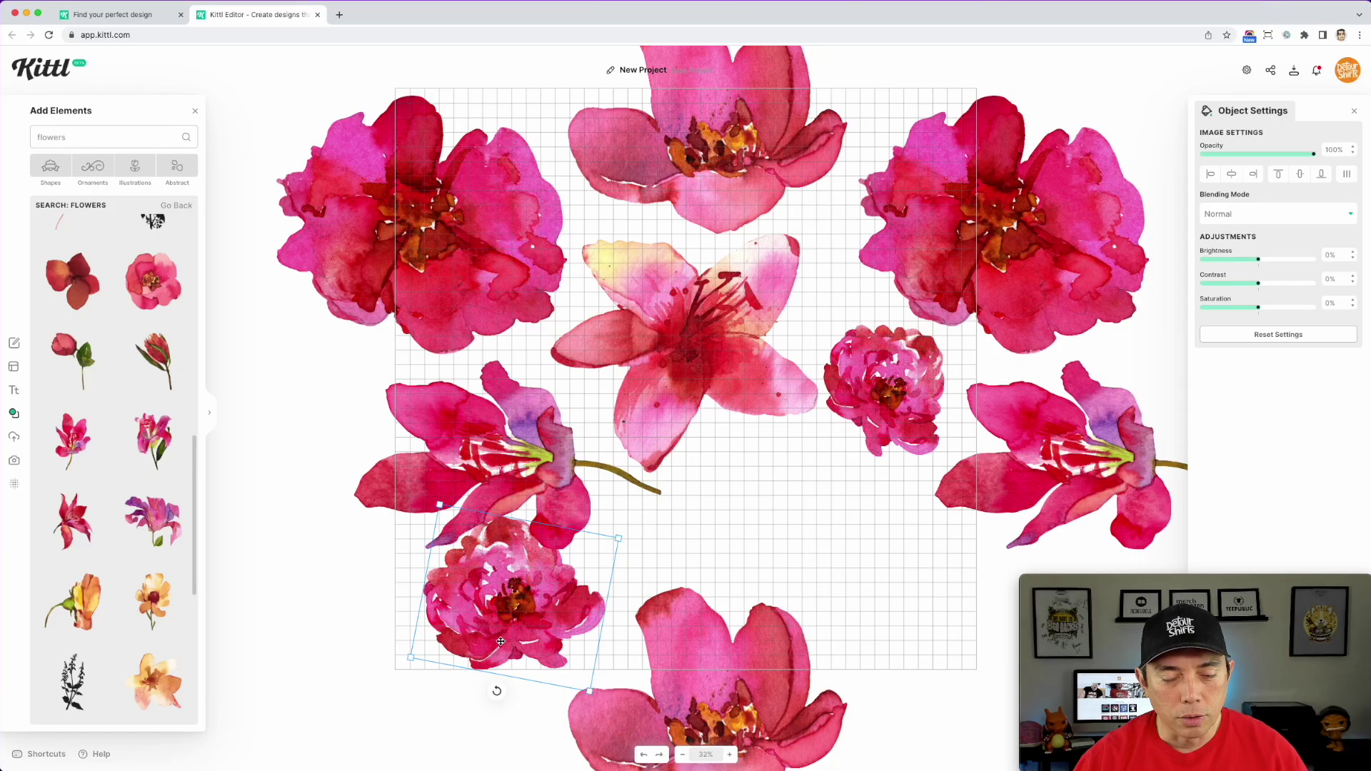
pyautogui.moveTo(466, 635); pyautogui.dragTo(539, 0)
pyautogui.moveTo(541, 246); pyautogui.dragTo(566, 60)
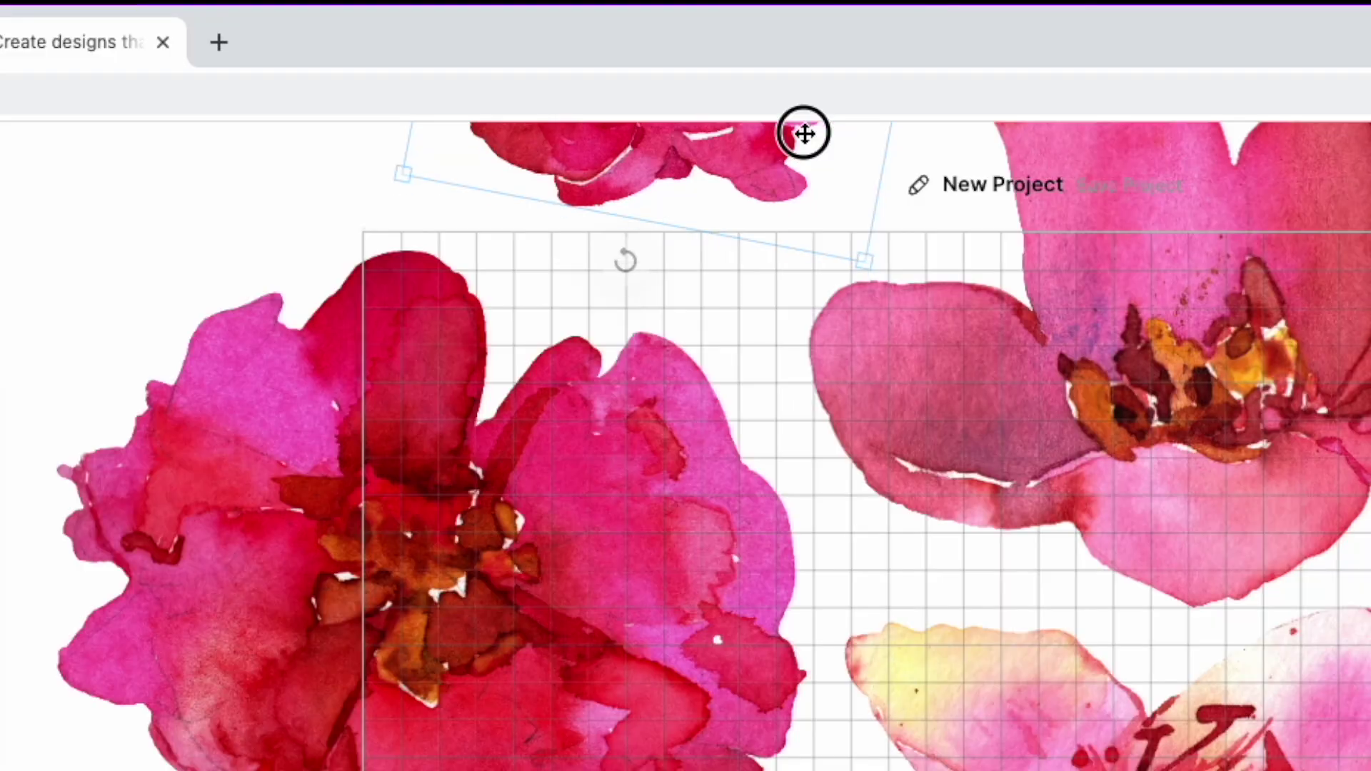
pyautogui.moveTo(803, 160); pyautogui.dragTo(803, 158)
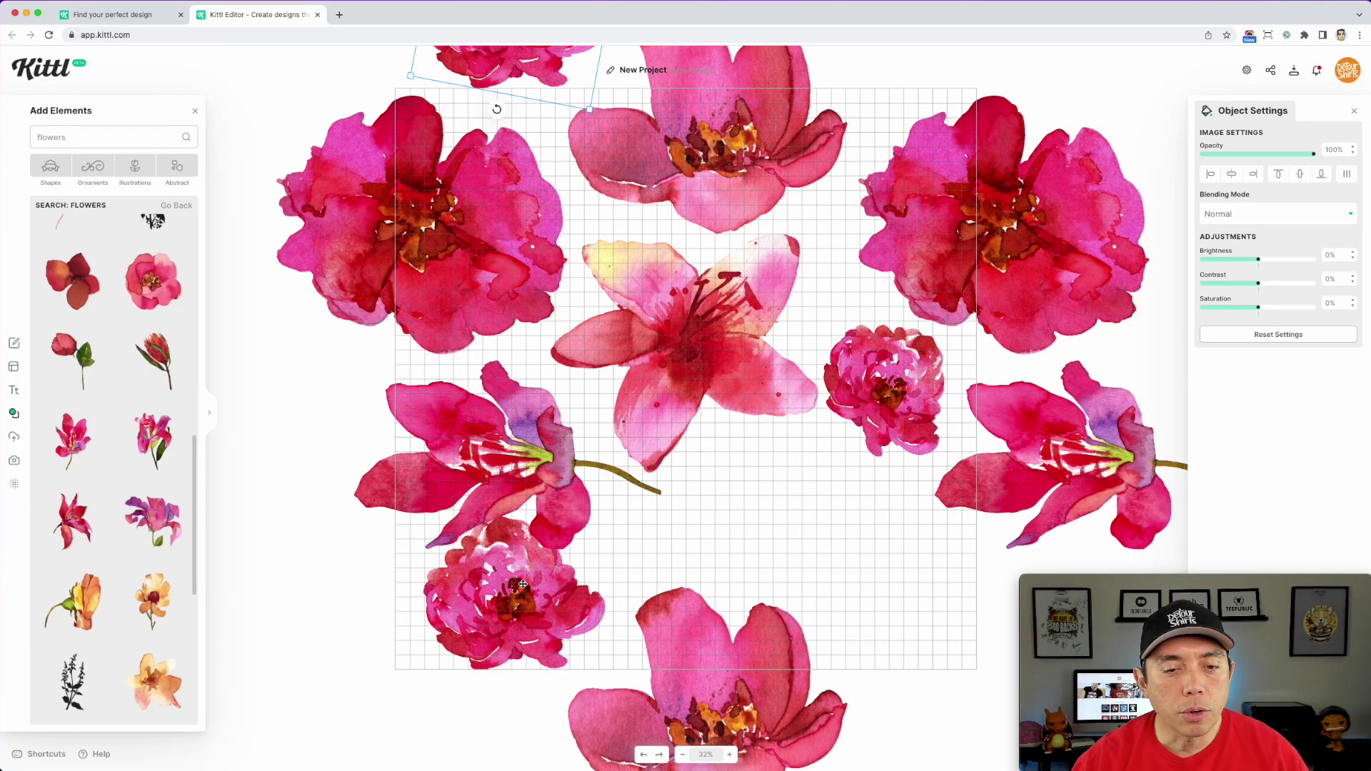
# Shift both peonies down together to straddle the artboard's top and bottom edges, and align them on their horizontal centers
pyautogui.click(523, 582)
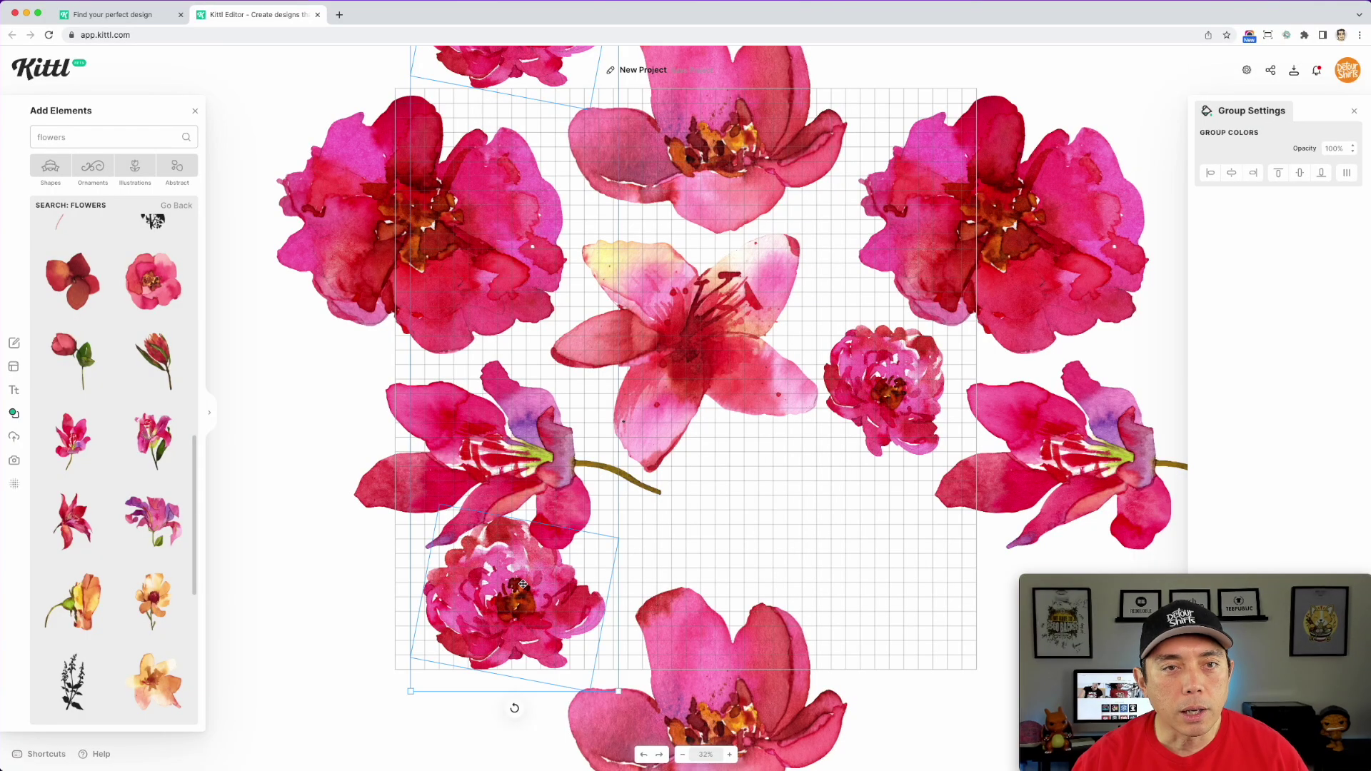
pyautogui.moveTo(523, 583); pyautogui.dragTo(520, 612)
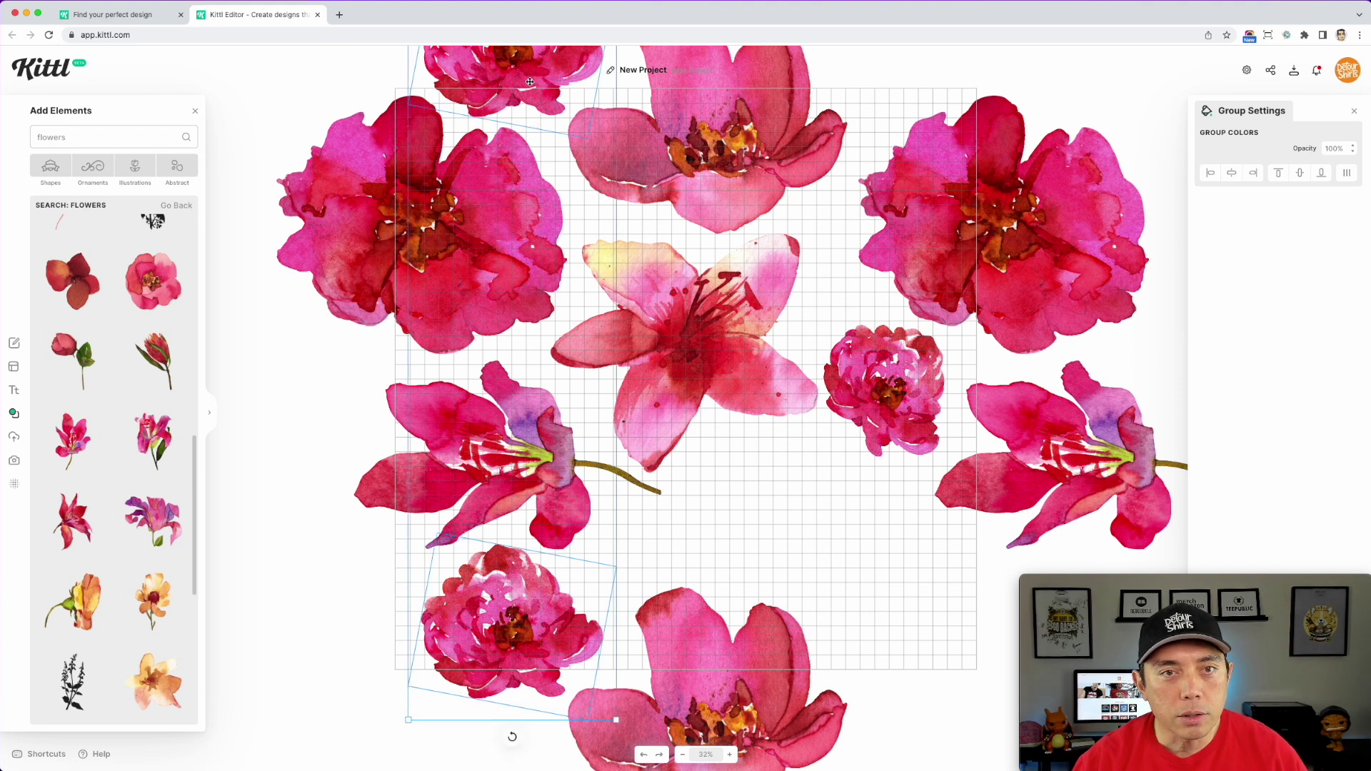
pyautogui.click(519, 604)
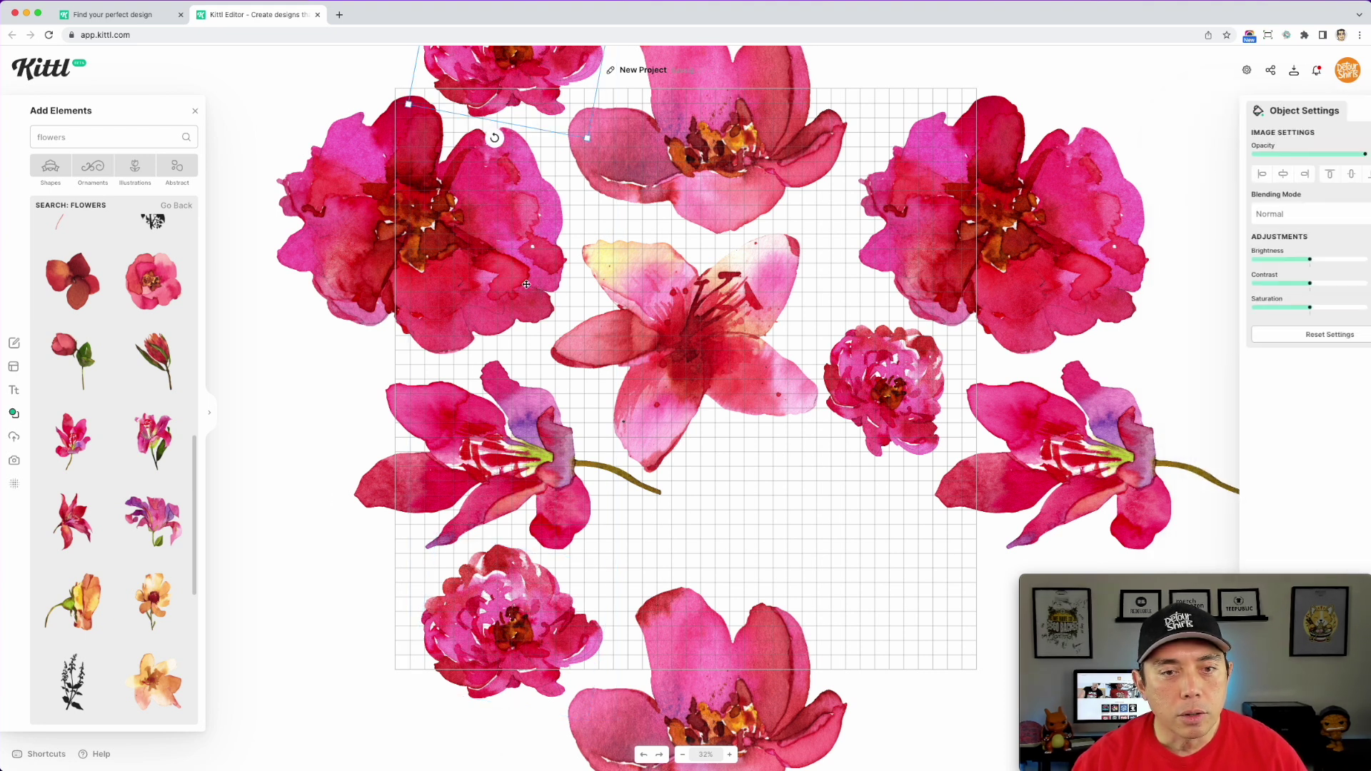
pyautogui.click(520, 604)
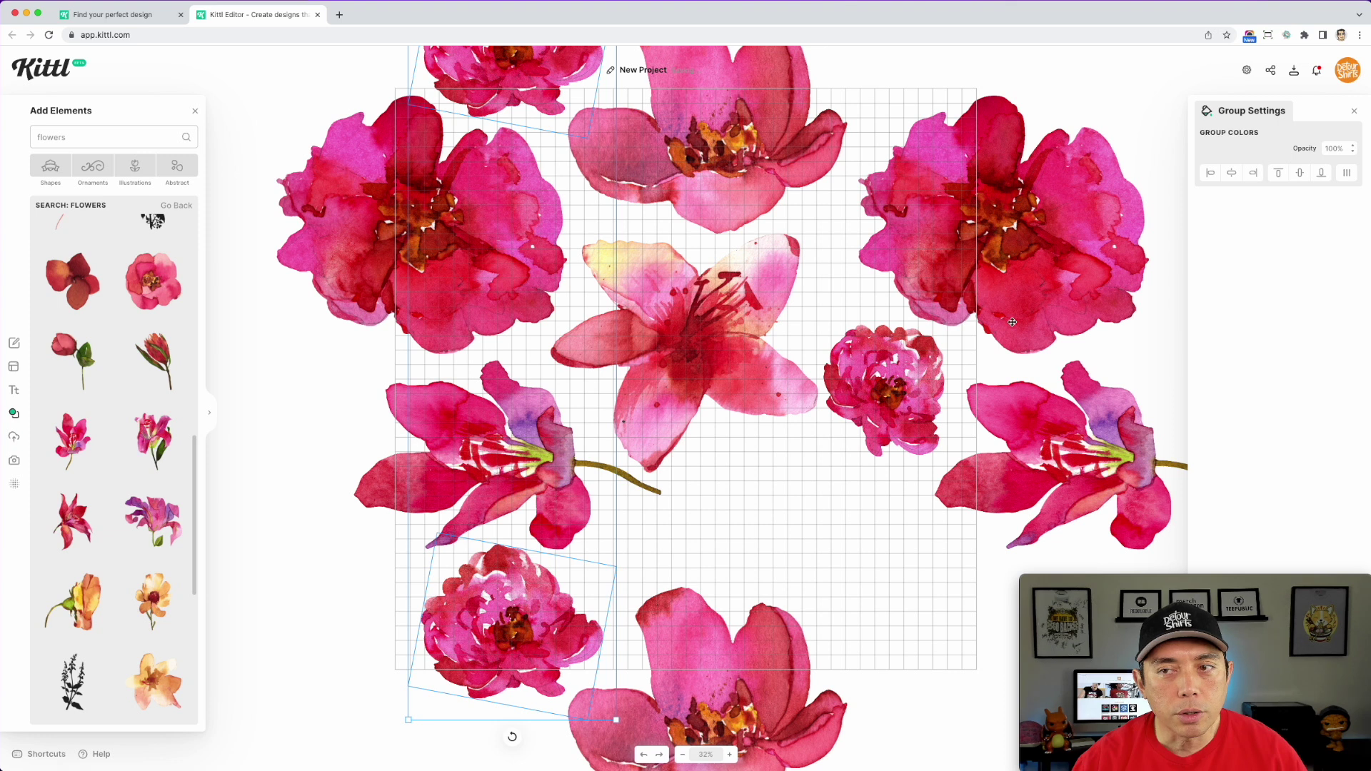
pyautogui.click(1232, 175)
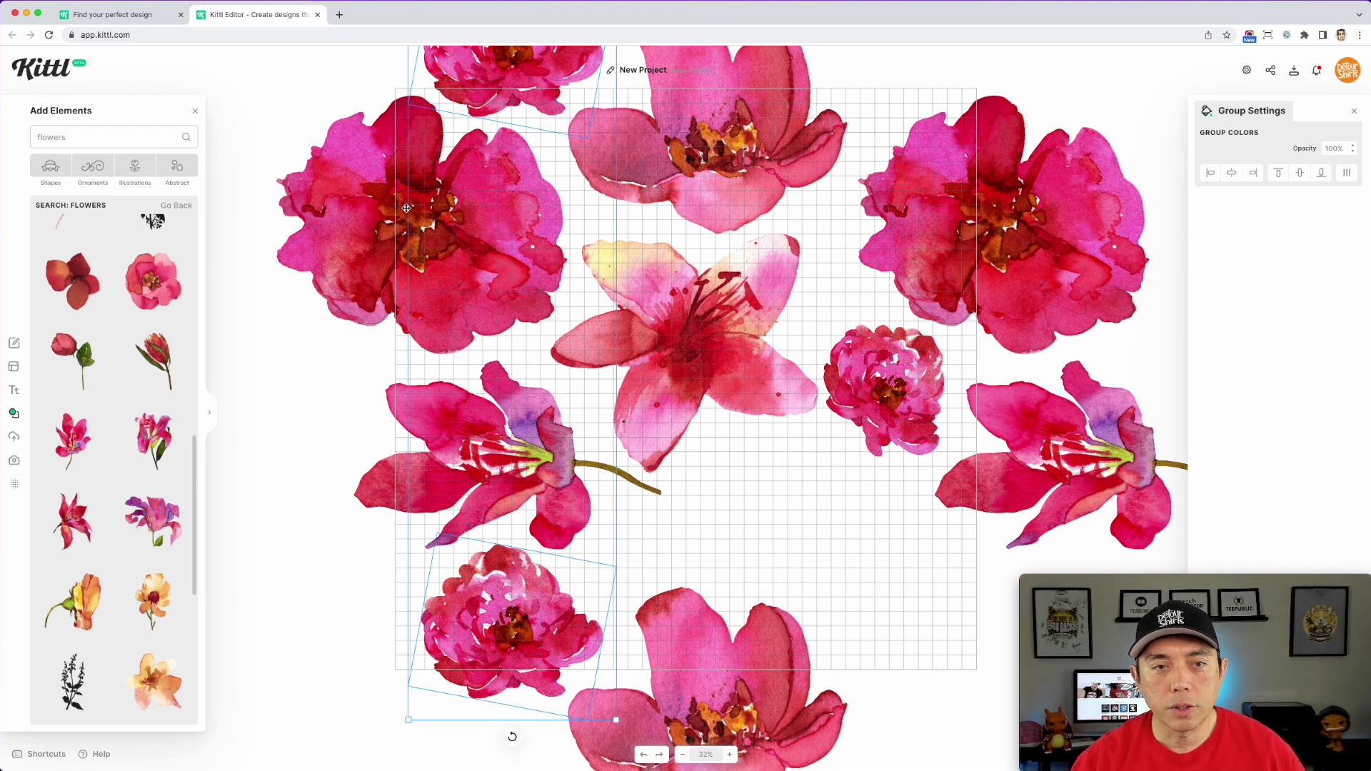
# Add the magenta side-view flower from the flower search results and place it in the gap between the lily and the bottom flower
pyautogui.click(768, 130)
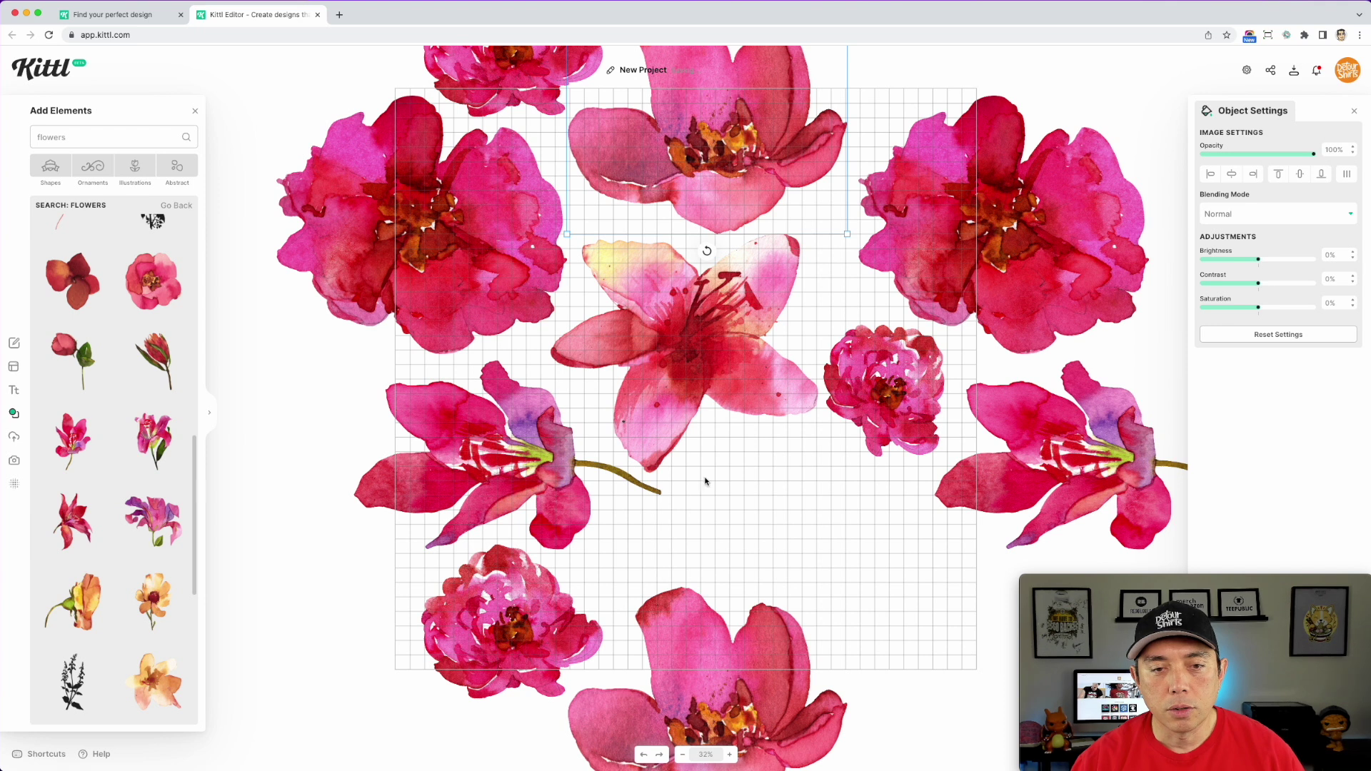
pyautogui.click(532, 460)
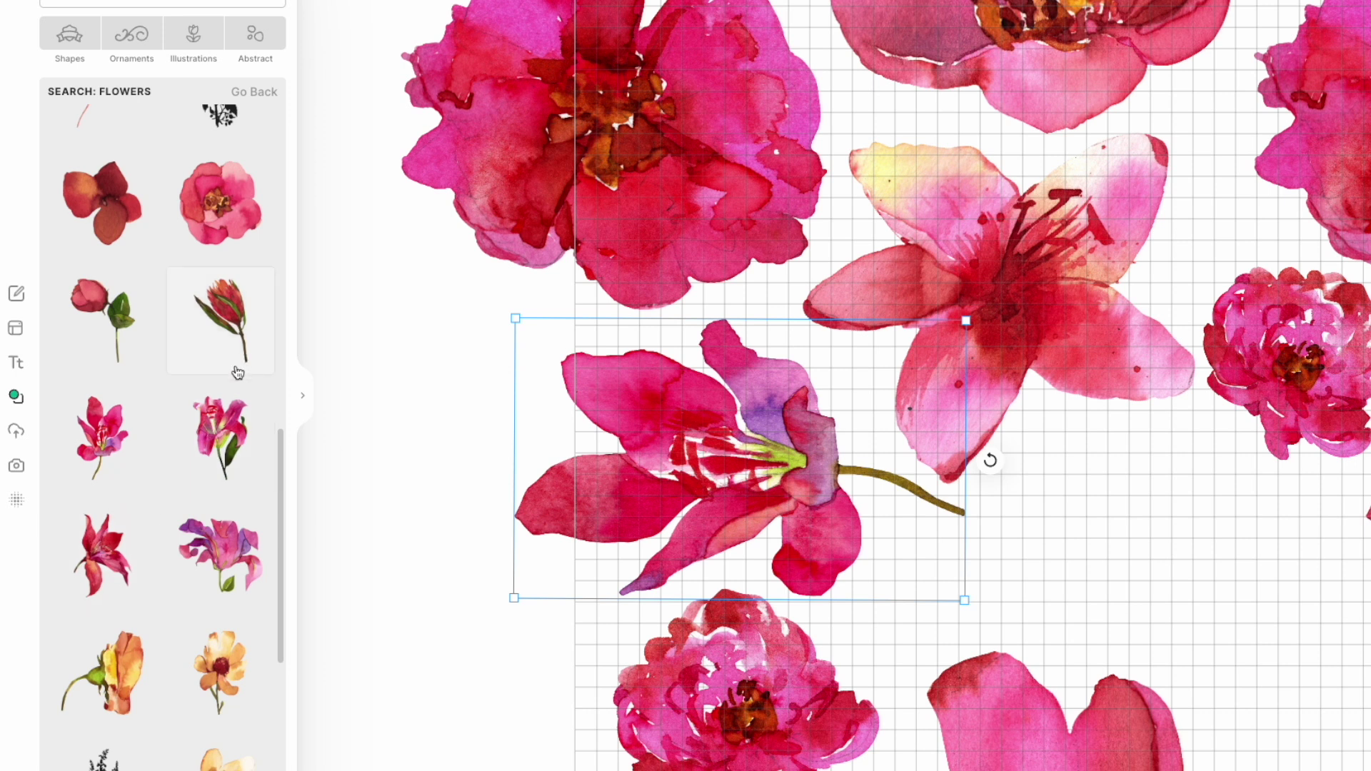
pyautogui.scroll(10, 275, 333)
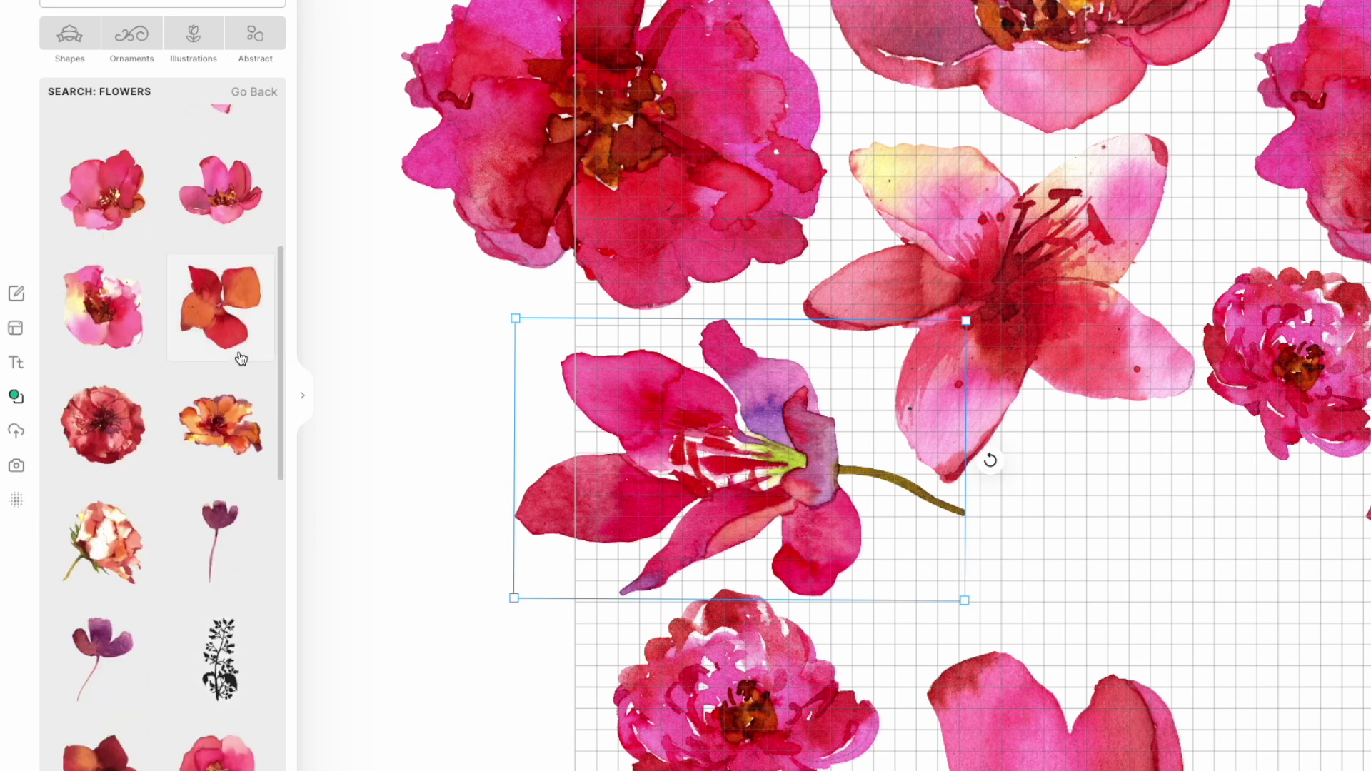
pyautogui.scroll(5, 241, 359)
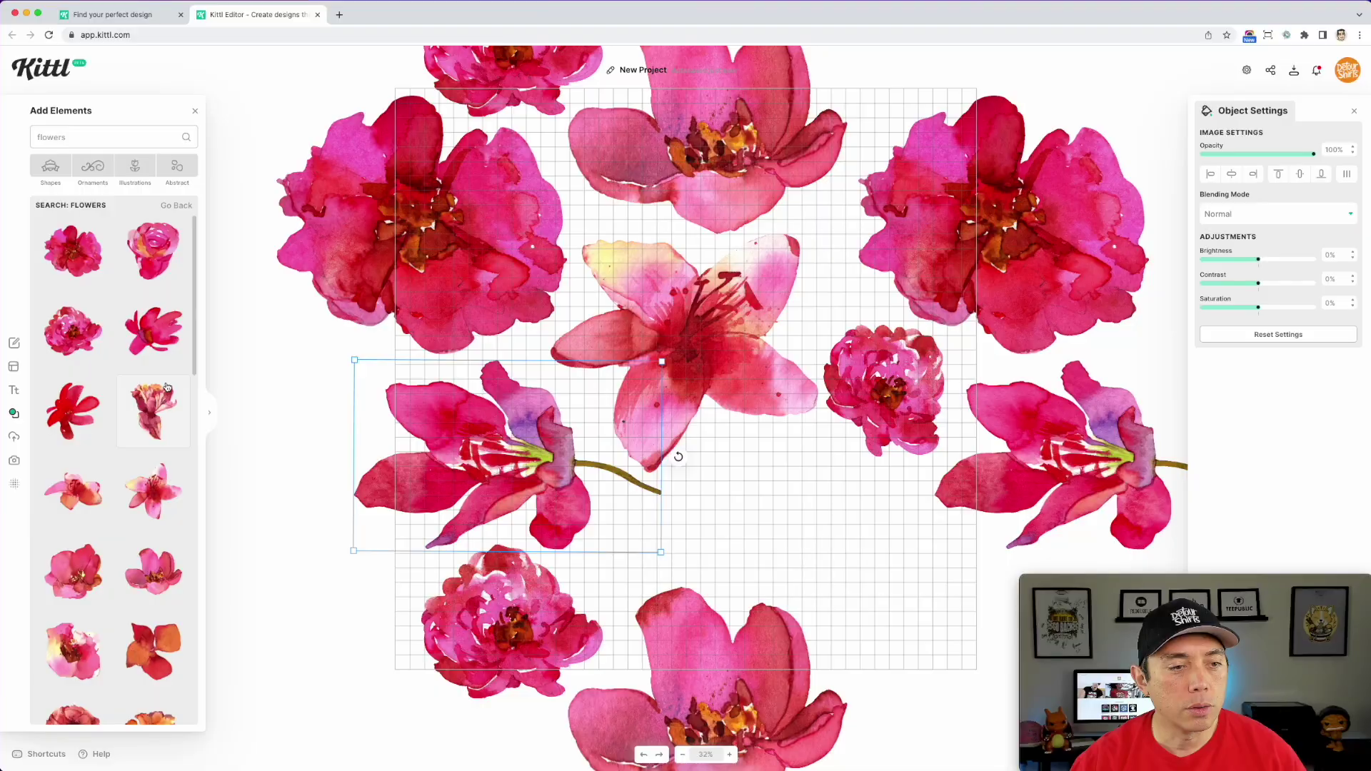
pyautogui.click(156, 332)
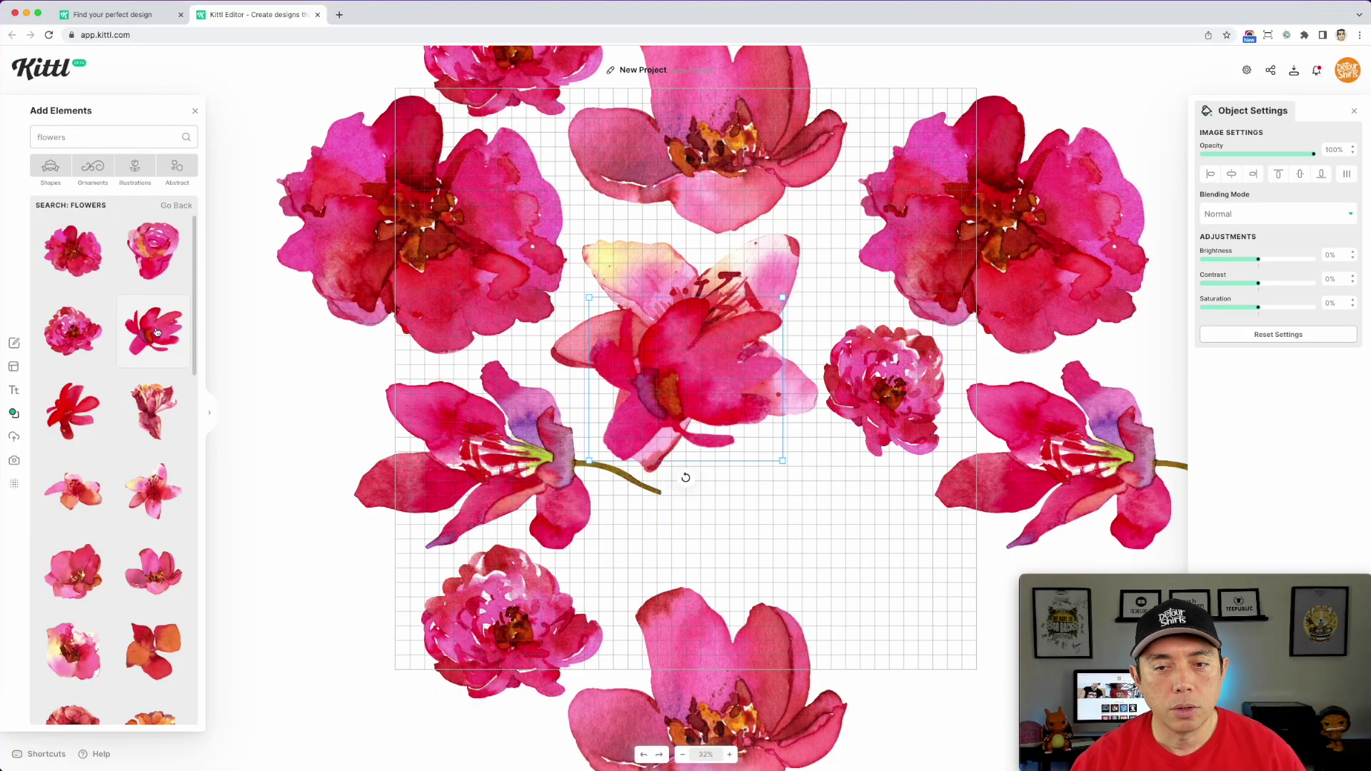
pyautogui.moveTo(685, 378); pyautogui.dragTo(787, 523)
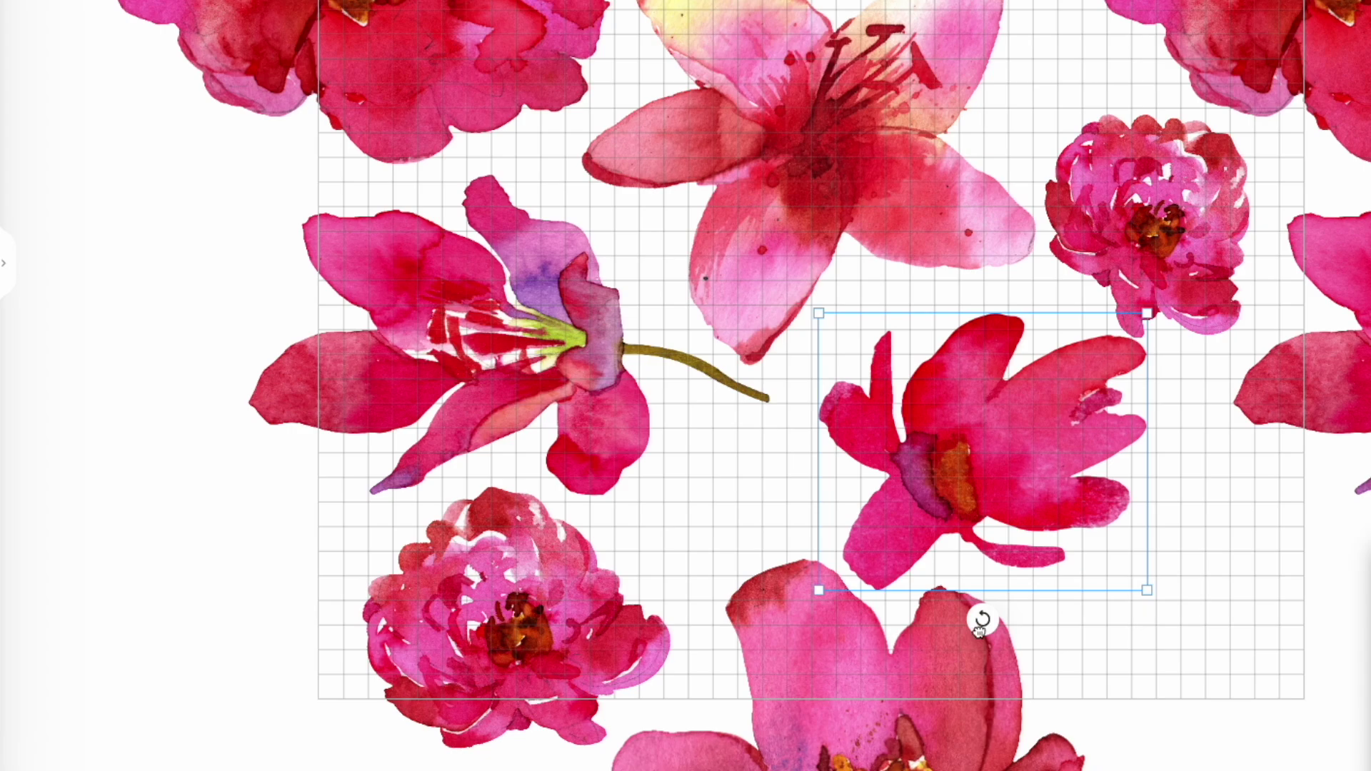
# Rotate the new magenta flower clockwise, shrink it slightly and fit it into the gap below the lily
pyautogui.moveTo(982, 620); pyautogui.dragTo(851, 560)
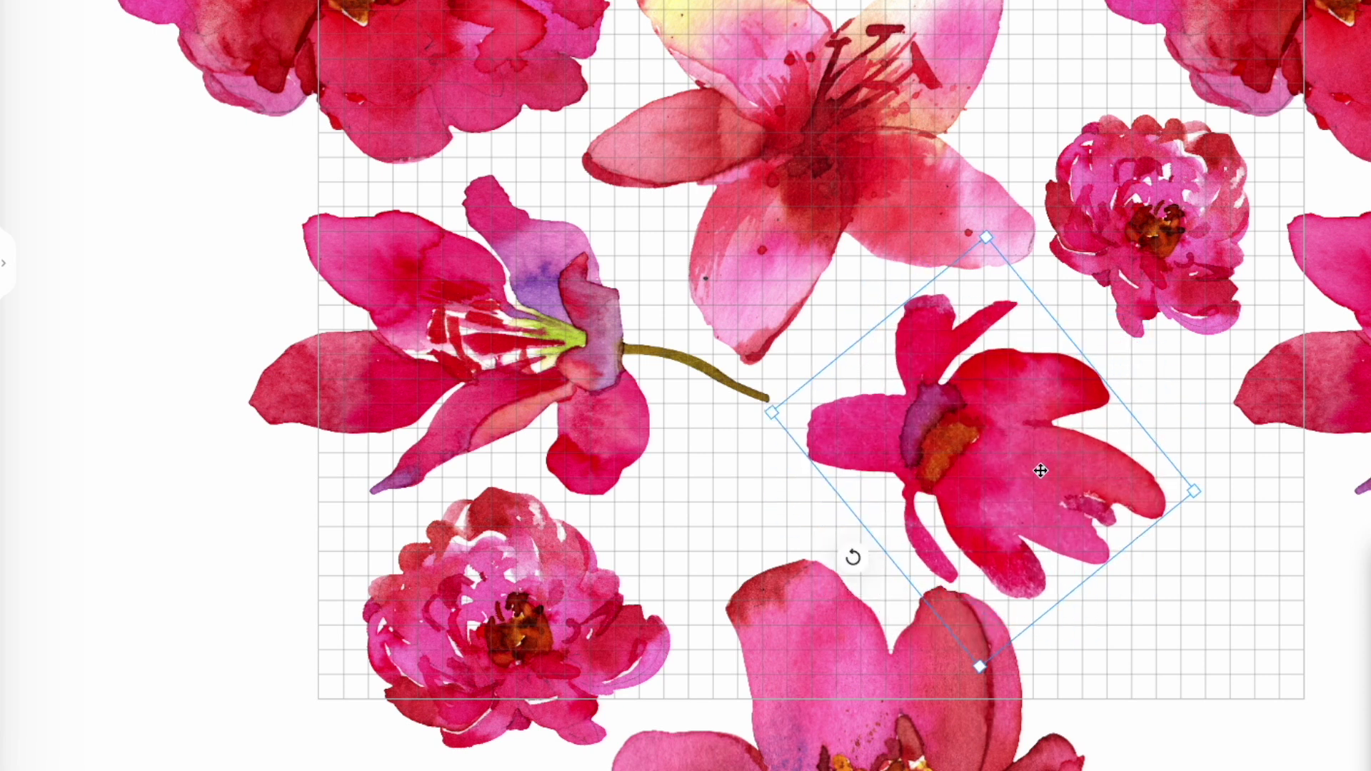
pyautogui.moveTo(1058, 469); pyautogui.dragTo(1092, 470)
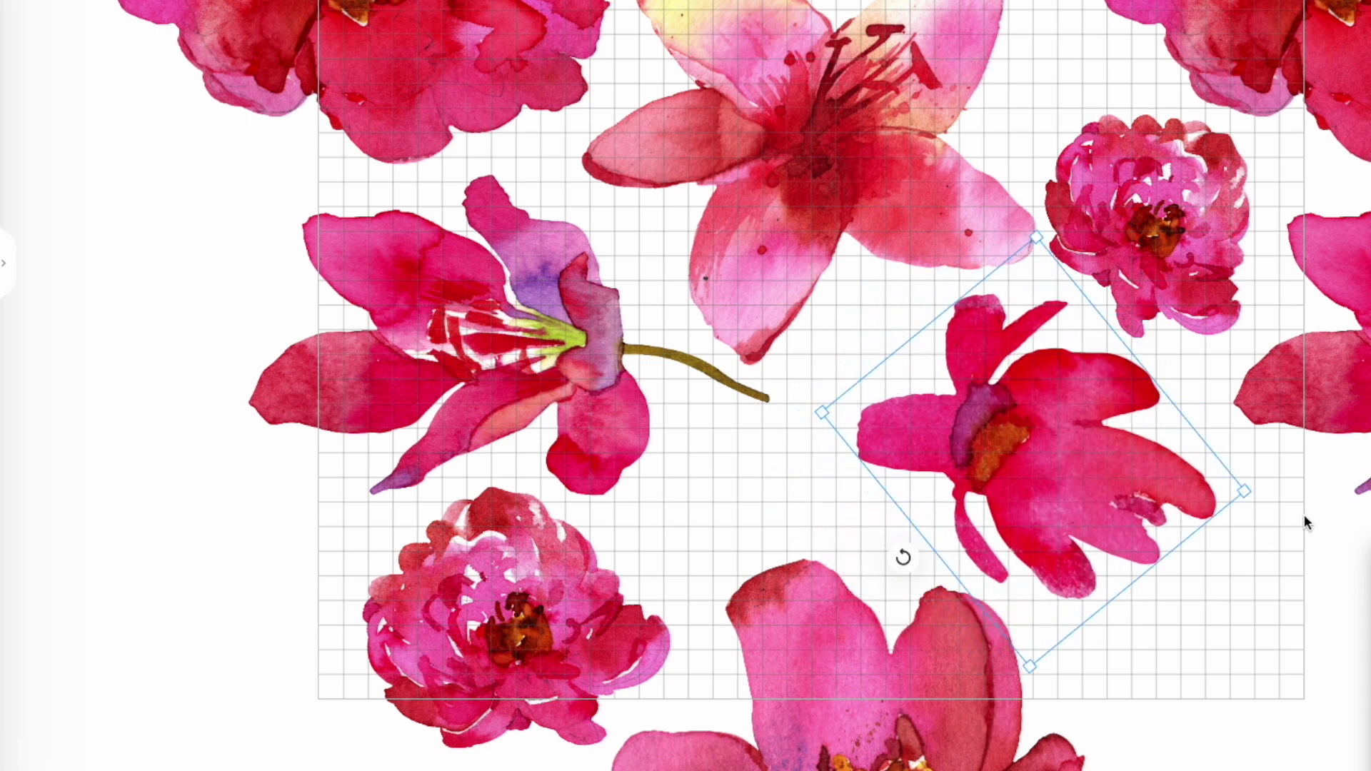
pyautogui.moveTo(1247, 491); pyautogui.dragTo(1279, 496)
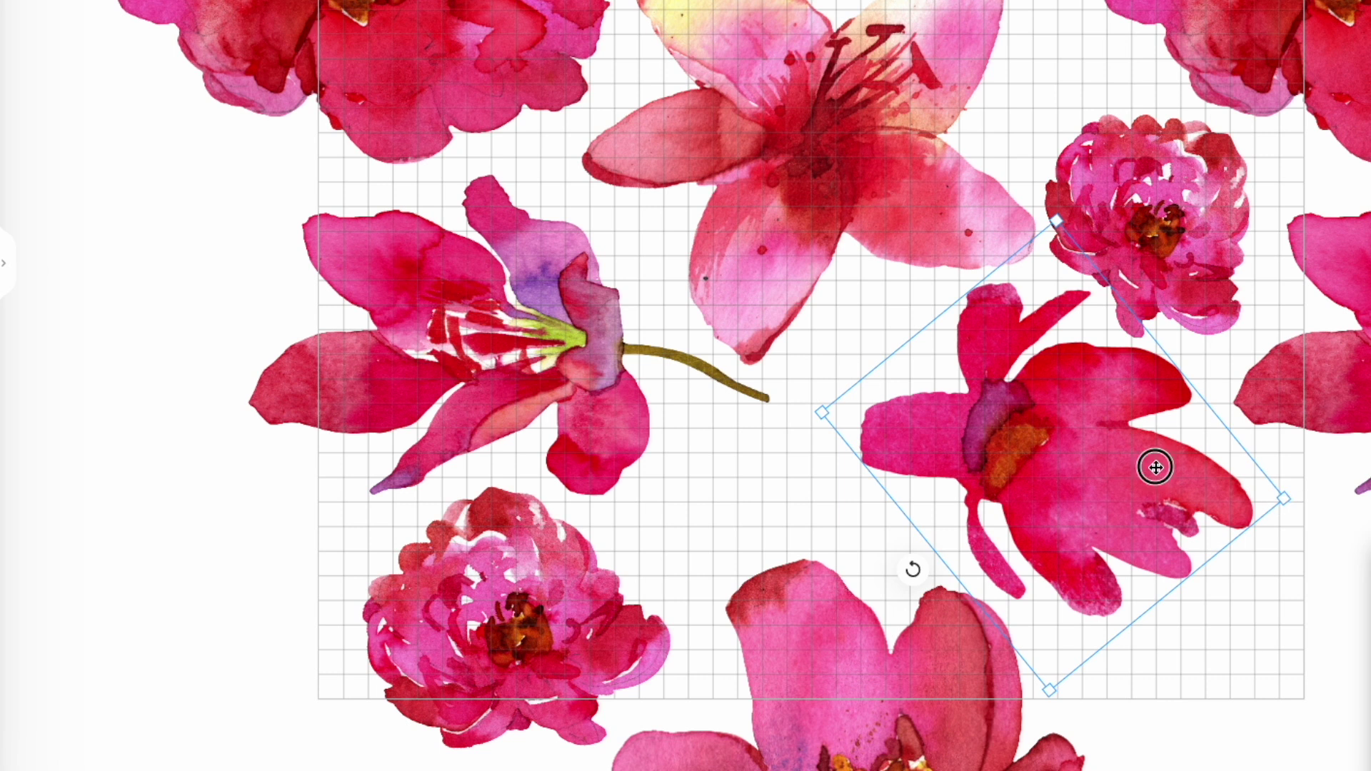
pyautogui.moveTo(1155, 465); pyautogui.dragTo(1116, 469)
pyautogui.click(1239, 501)
pyautogui.click(1105, 465)
pyautogui.moveTo(1245, 501); pyautogui.dragTo(1191, 475)
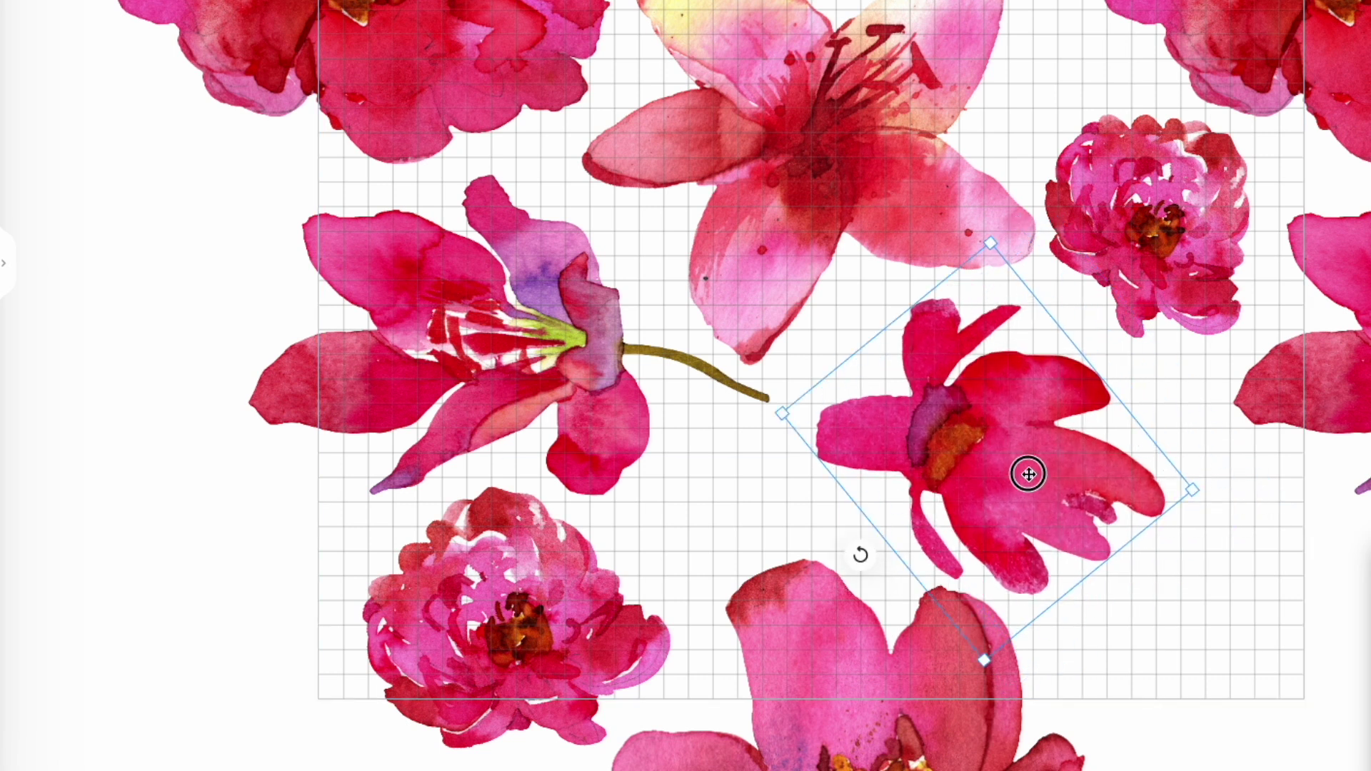
# Duplicate the central lily into the artboard's lower-right area and shrink the copy to a small accent flower
pyautogui.click(1150, 221)
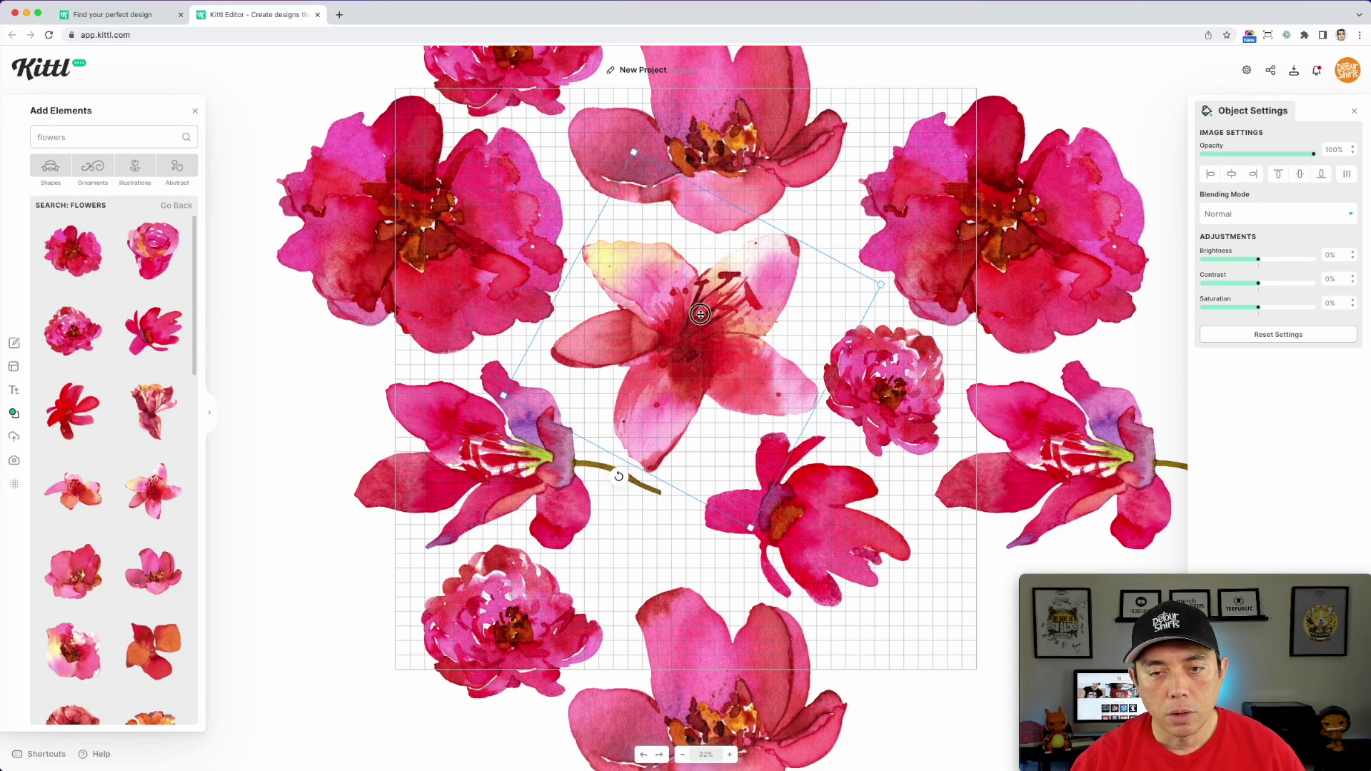
pyautogui.moveTo(700, 315); pyautogui.dragTo(909, 593)
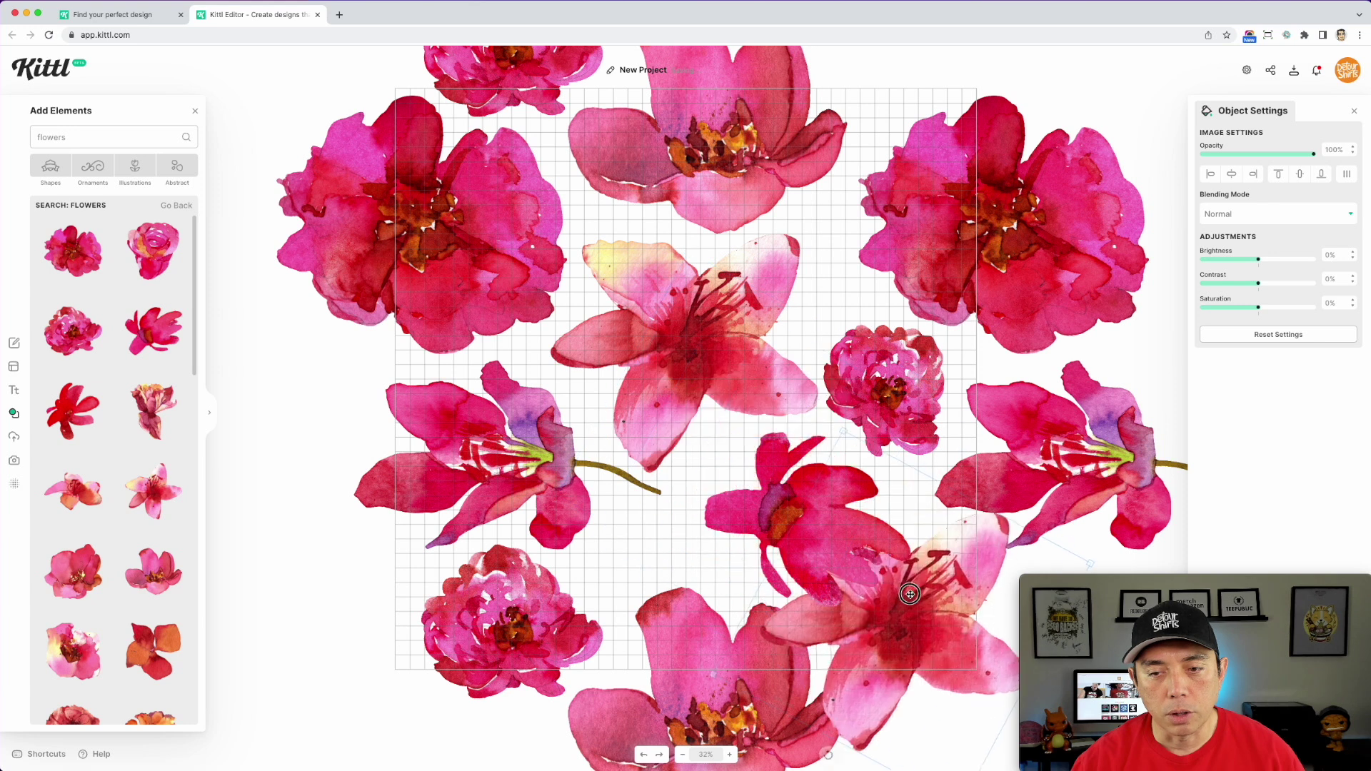
pyautogui.moveTo(845, 432); pyautogui.dragTo(858, 566)
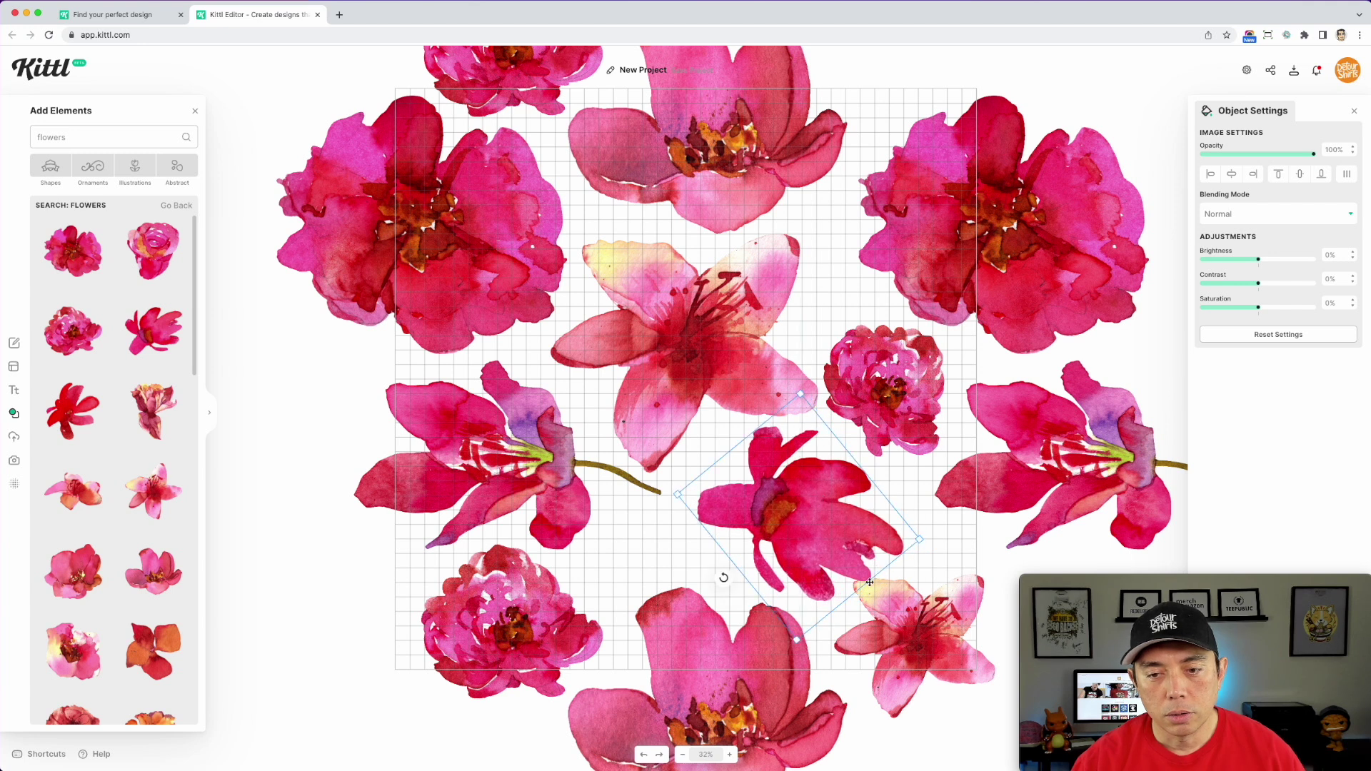
# Duplicate the small lily vertically for the opposite edge and shift both copies down together to straddle the artboard's top and bottom edges
pyautogui.moveTo(920, 609); pyautogui.dragTo(896, 37)
pyautogui.moveTo(792, 63); pyautogui.dragTo(800, 37)
pyautogui.moveTo(802, 99); pyautogui.dragTo(796, 47)
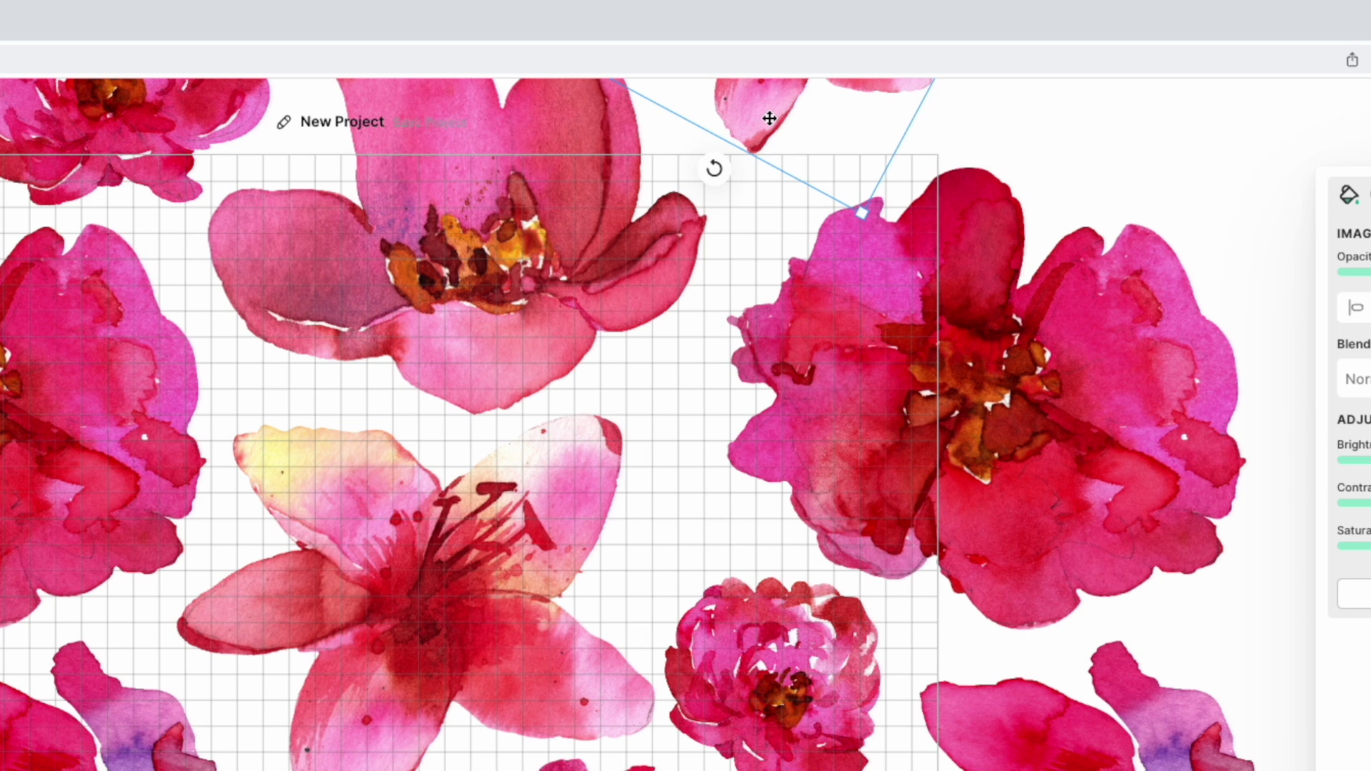
pyautogui.moveTo(770, 117); pyautogui.dragTo(869, 770)
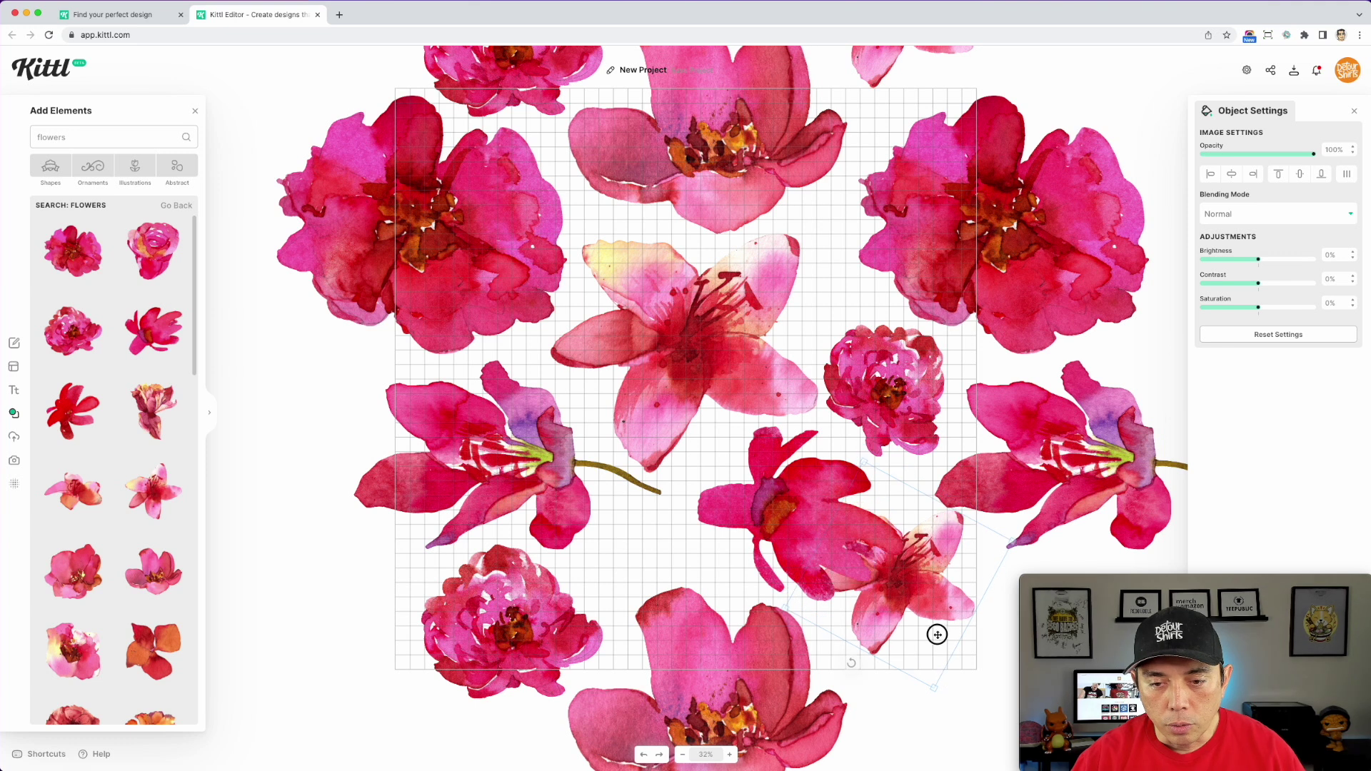
pyautogui.moveTo(937, 635); pyautogui.dragTo(938, 649)
pyautogui.keyDown('shift'); pyautogui.click(882, 64); pyautogui.keyUp('shift')
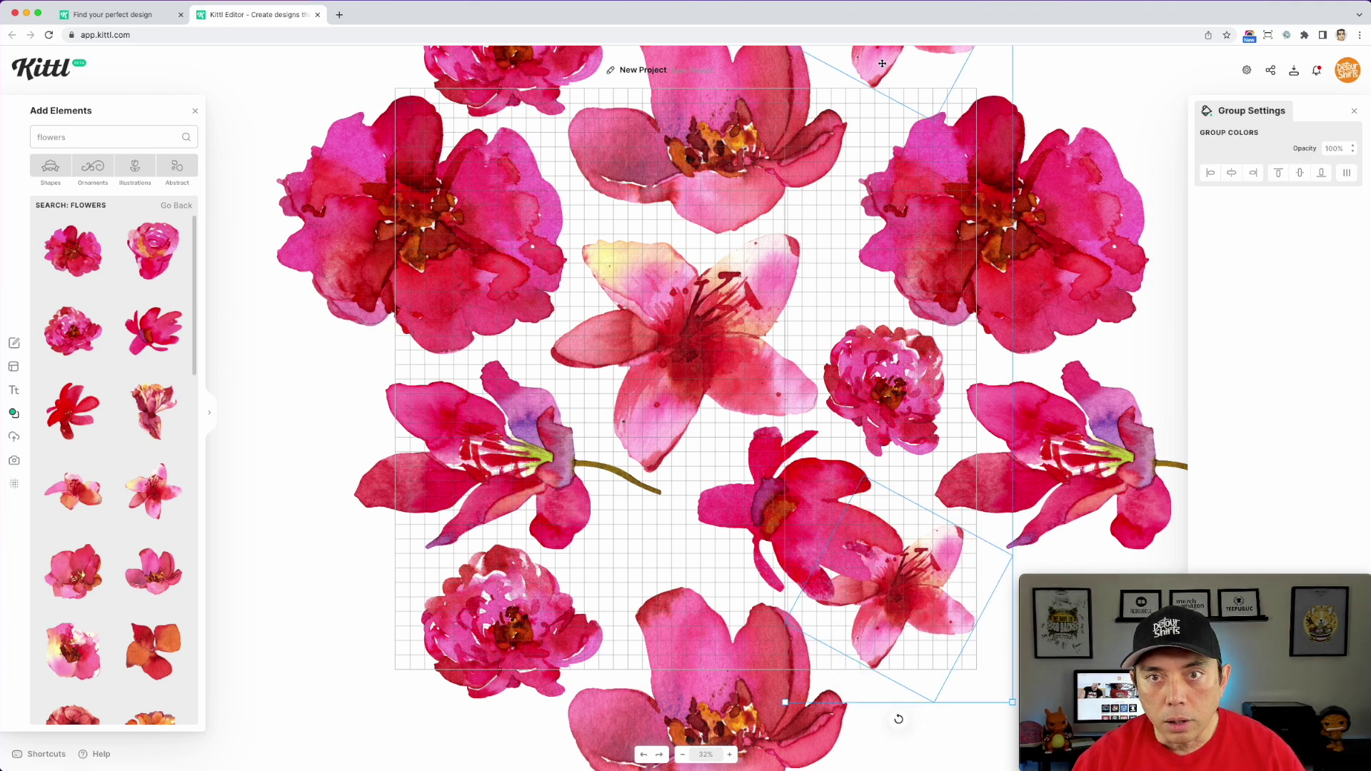
pyautogui.moveTo(882, 64); pyautogui.dragTo(888, 111)
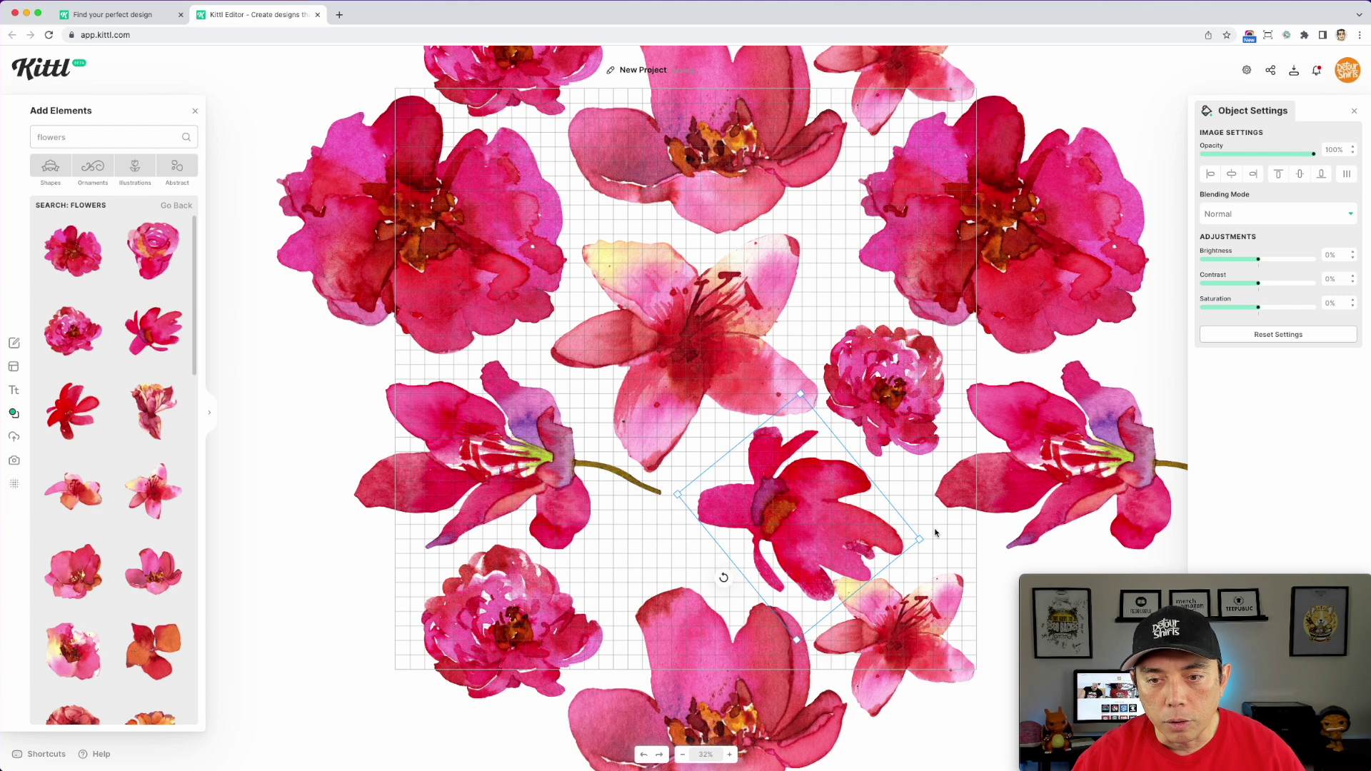
# Rotate the magenta flower below the lily counterclockwise and position it slightly further left
pyautogui.moveTo(725, 580); pyautogui.dragTo(772, 613)
pyautogui.click(796, 500)
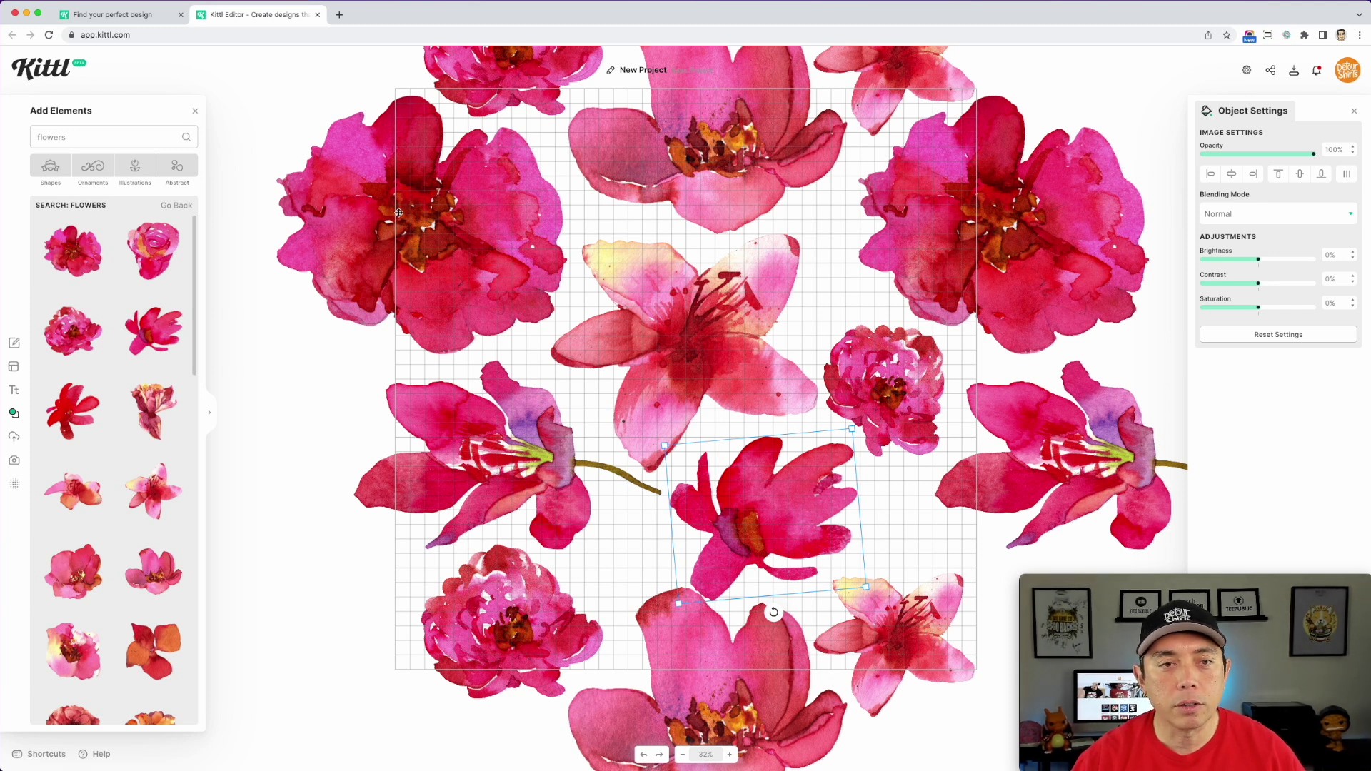
pyautogui.click(438, 209)
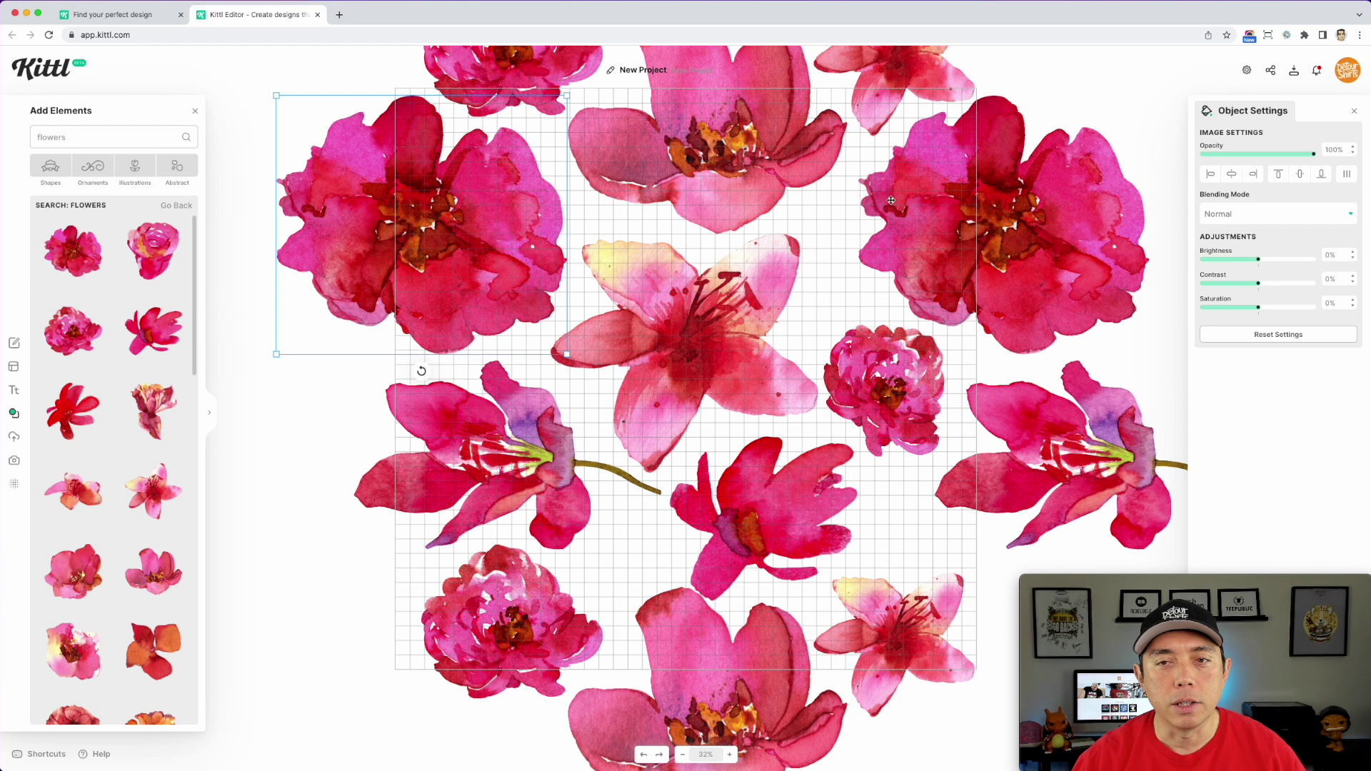
pyautogui.keyDown('shift'); pyautogui.click(1063, 203); pyautogui.keyUp('shift')
pyautogui.click(907, 71)
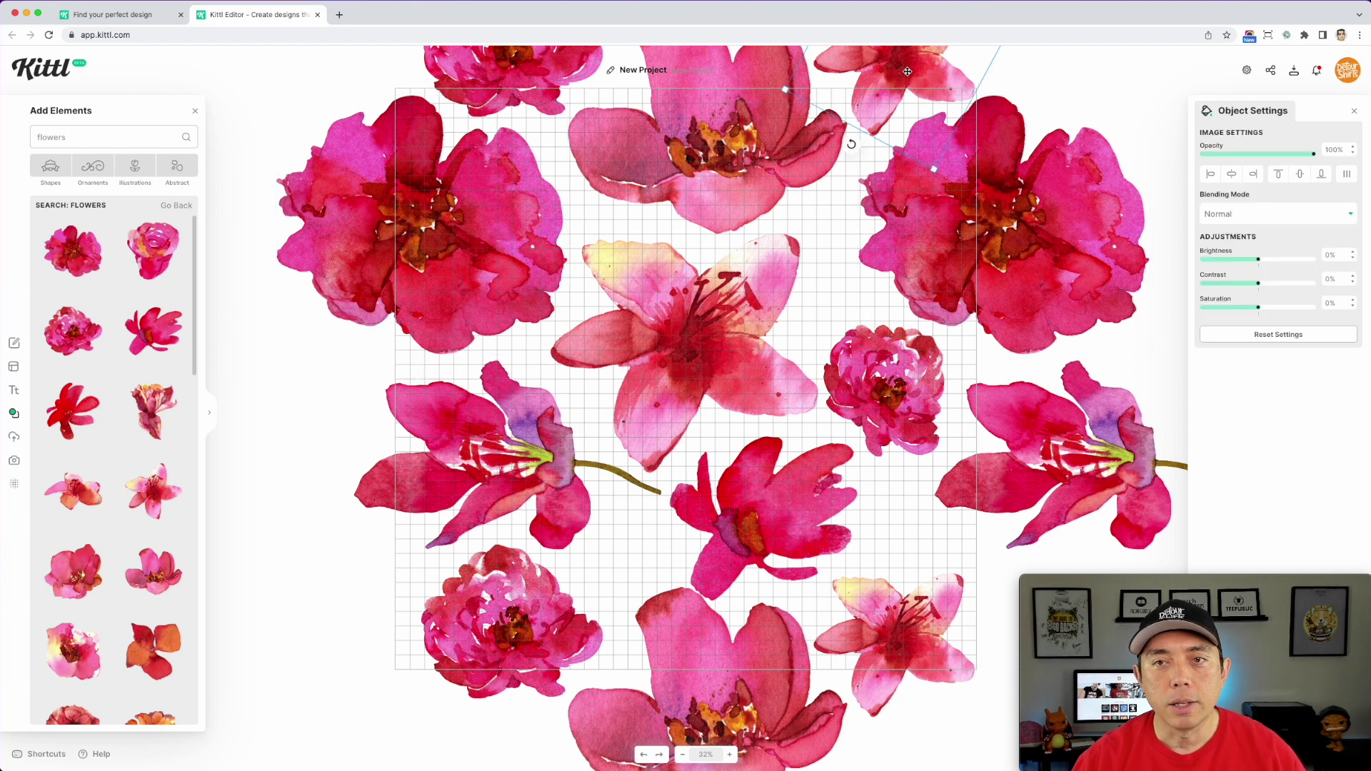
pyautogui.keyDown('shift'); pyautogui.click(928, 588); pyautogui.keyUp('shift')
# Shift both stemmed flowers together slightly left and down, and nudge the pair of edge-straddling peonies slightly left
pyautogui.click(1078, 469)
pyautogui.keyDown('shift'); pyautogui.click(499, 459); pyautogui.keyUp('shift')
pyautogui.moveTo(503, 458); pyautogui.dragTo(489, 465)
pyautogui.click(456, 610)
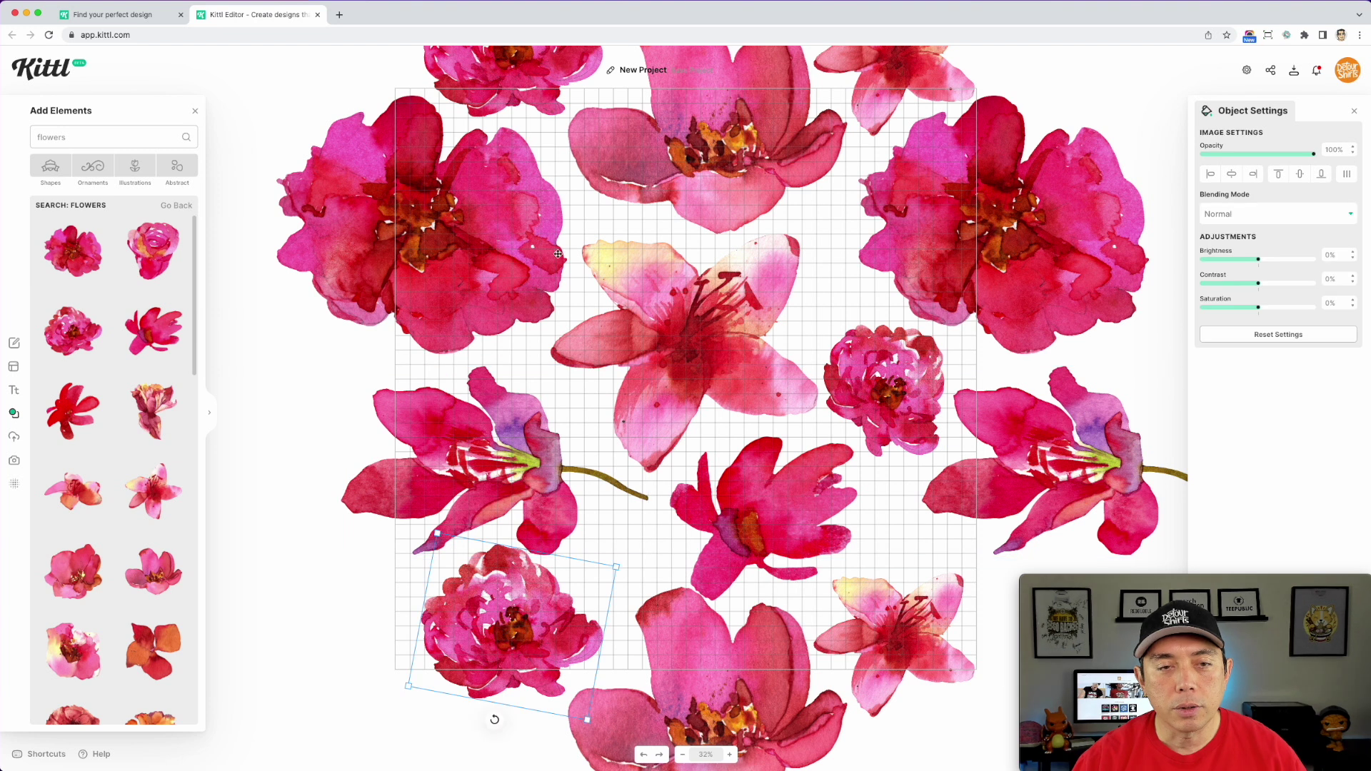
pyautogui.keyDown('shift'); pyautogui.click(530, 84); pyautogui.keyUp('shift')
pyautogui.moveTo(527, 77); pyautogui.dragTo(522, 81)
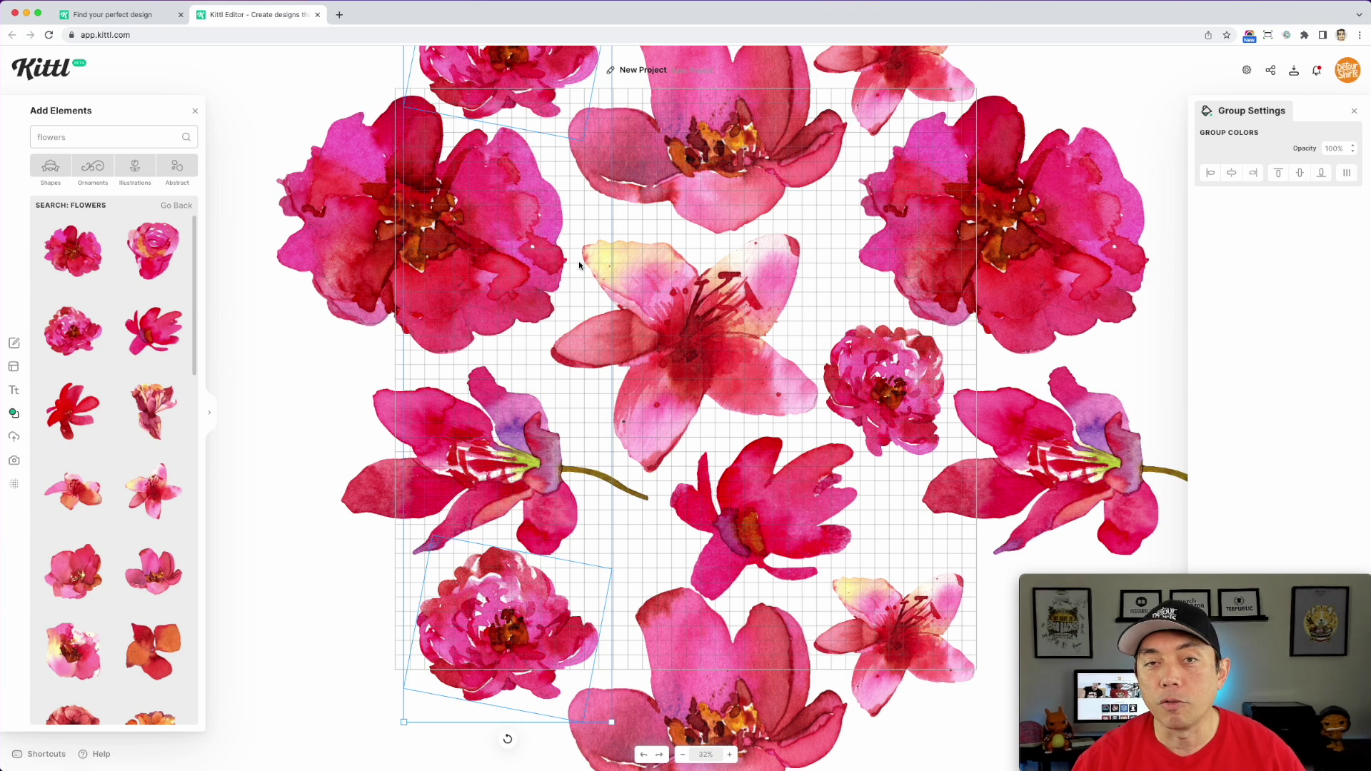
# Rotate the magenta flower below the lily so its petals point left, shrink it slightly and center it in the gap
pyautogui.click(734, 134)
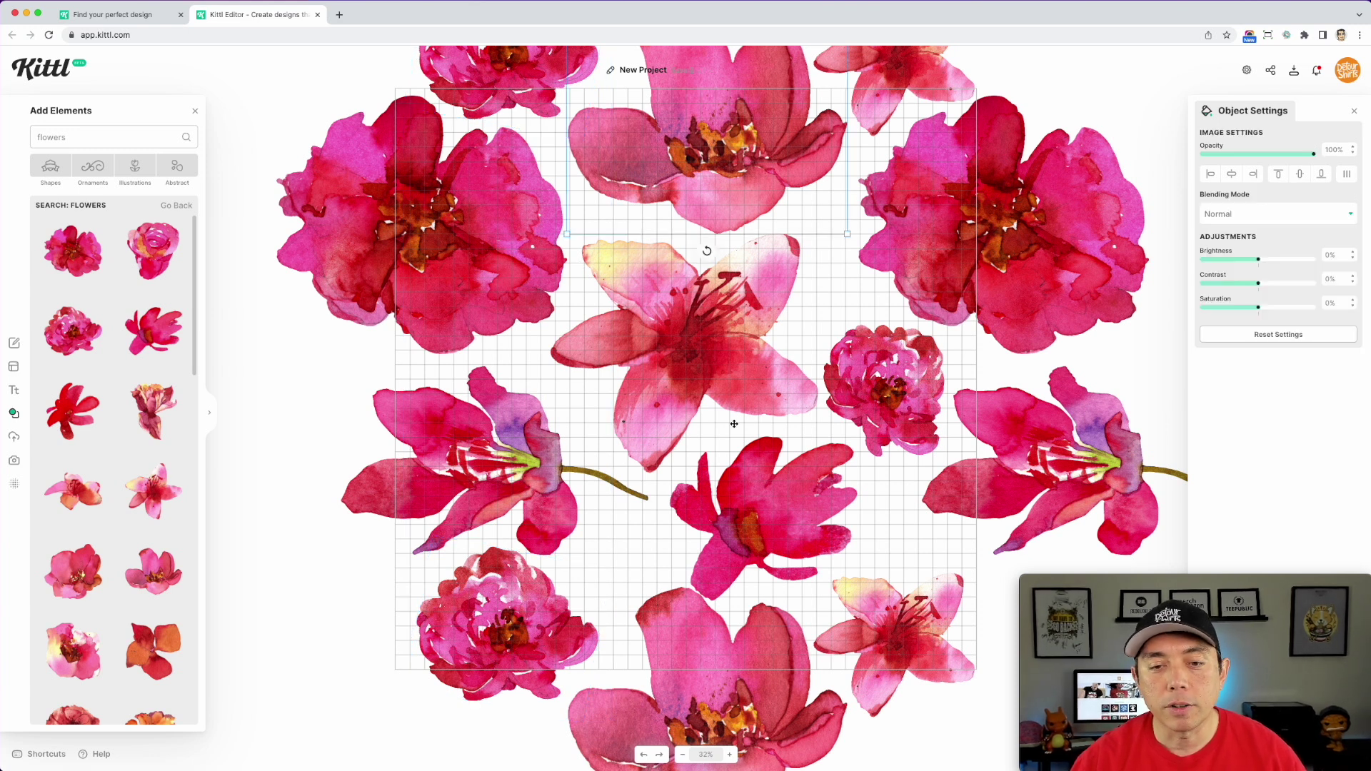
pyautogui.click(772, 514)
pyautogui.moveTo(869, 600); pyautogui.dragTo(873, 586)
pyautogui.moveTo(783, 611); pyautogui.dragTo(745, 607)
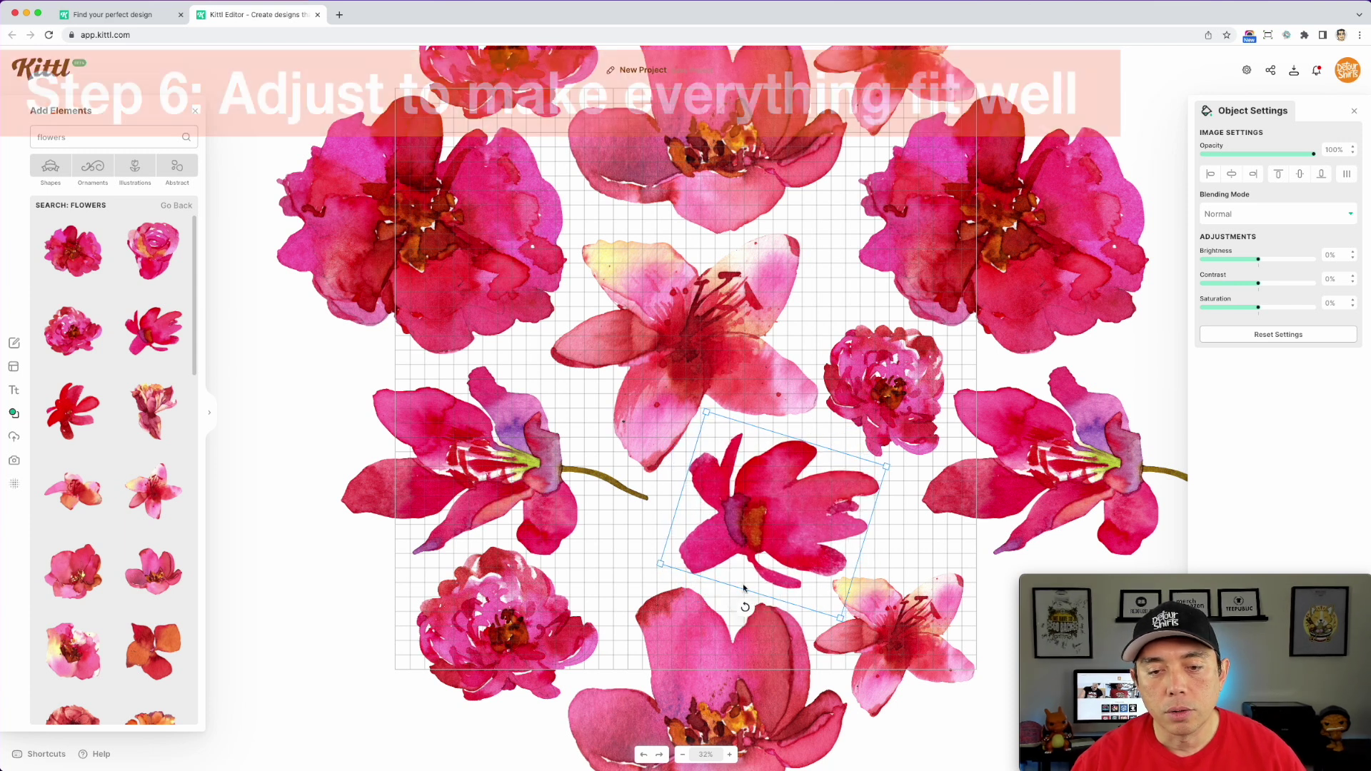
pyautogui.moveTo(745, 607); pyautogui.dragTo(830, 437)
pyautogui.moveTo(847, 526); pyautogui.dragTo(850, 520)
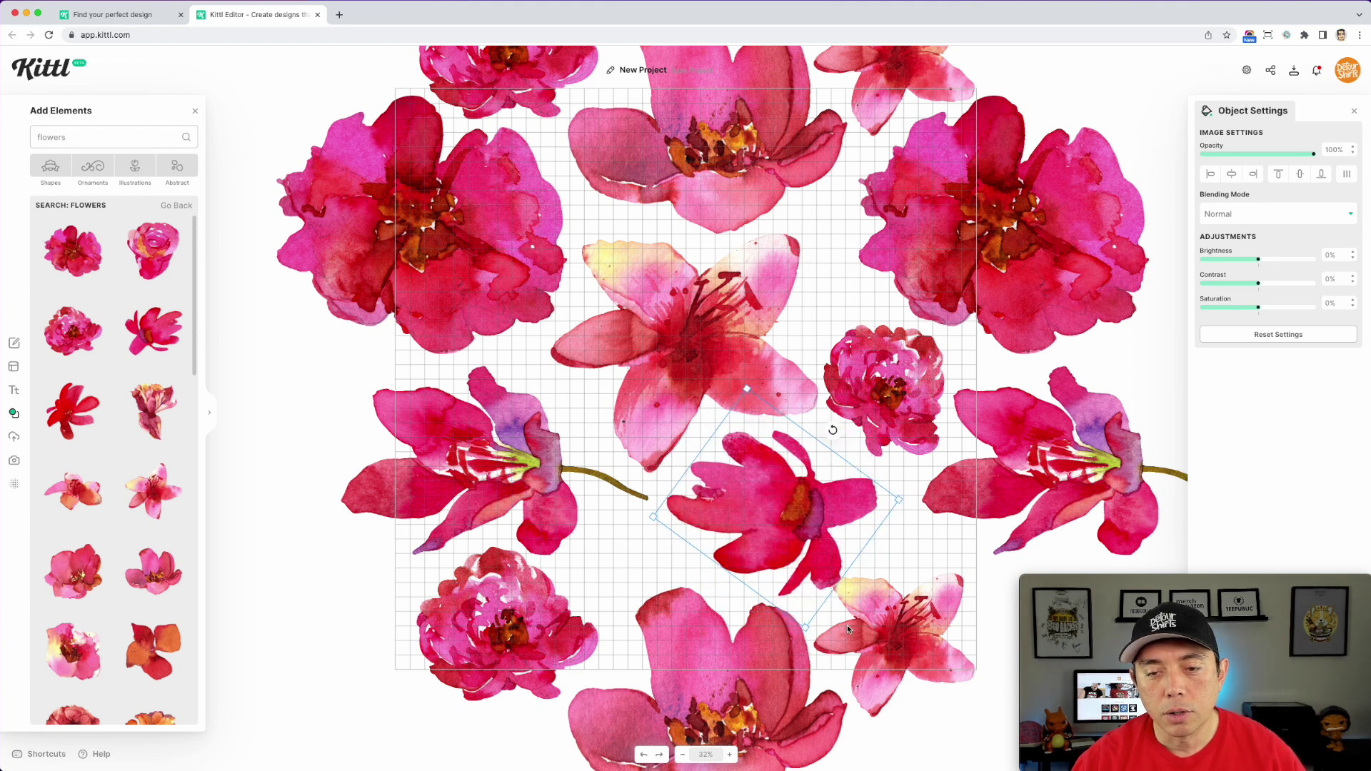
pyautogui.moveTo(806, 626); pyautogui.dragTo(802, 609)
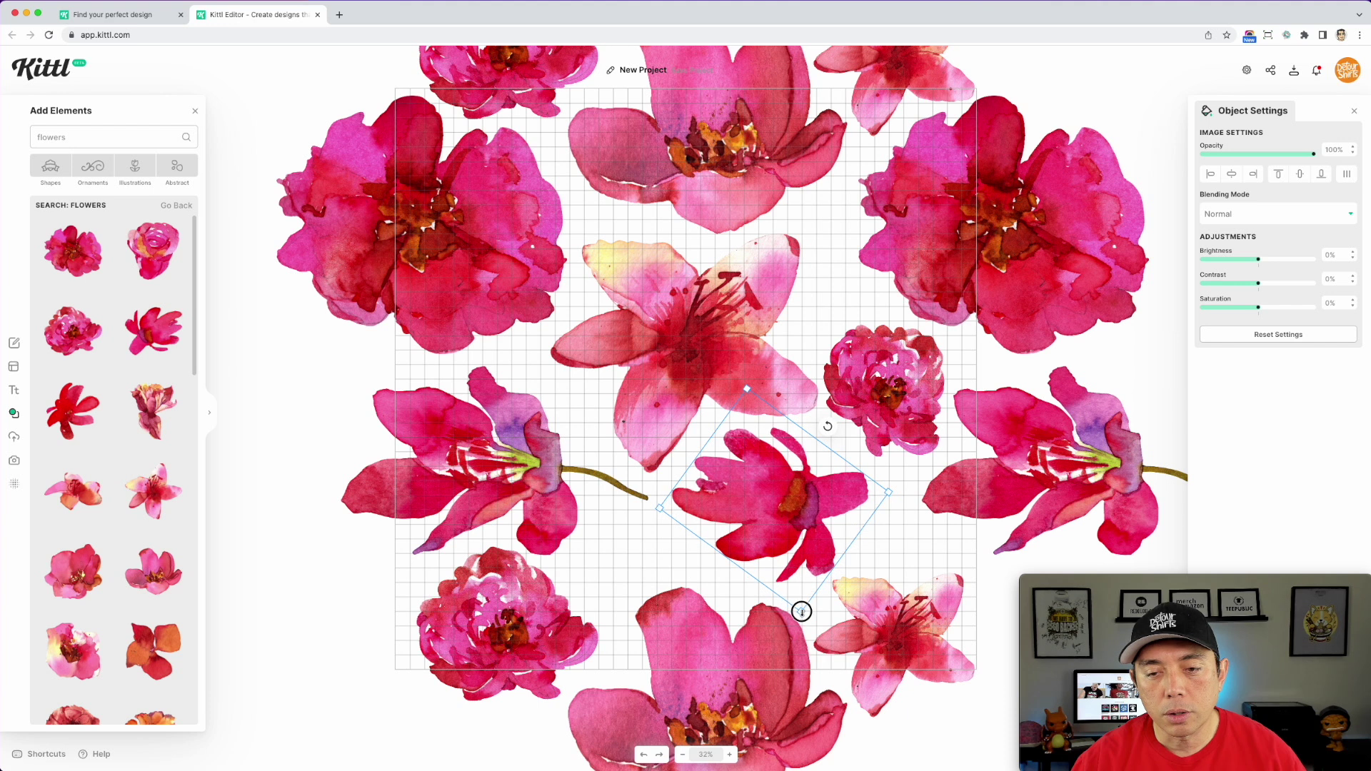
pyautogui.moveTo(795, 515); pyautogui.dragTo(789, 517)
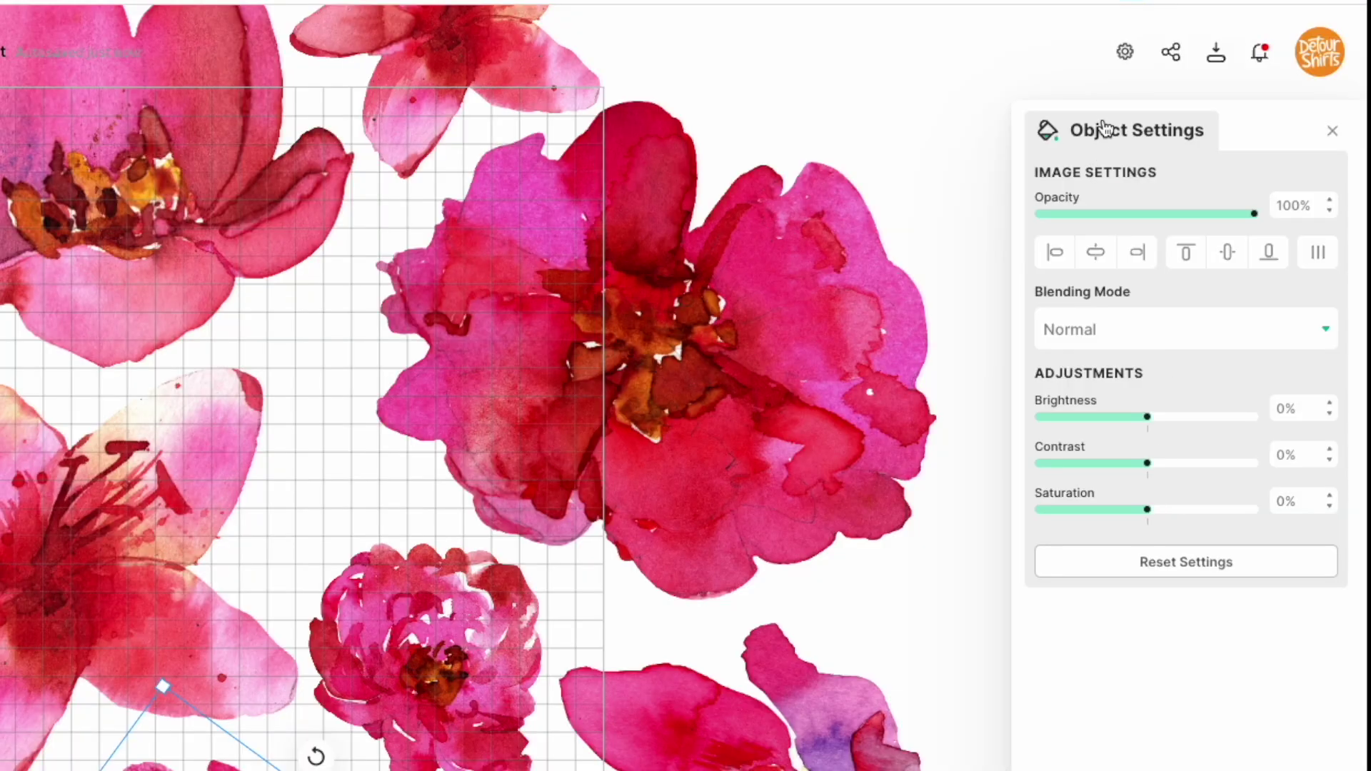
# Turn off the artboard's grid display and turn on Trim view in the project settings
pyautogui.click(1246, 70)
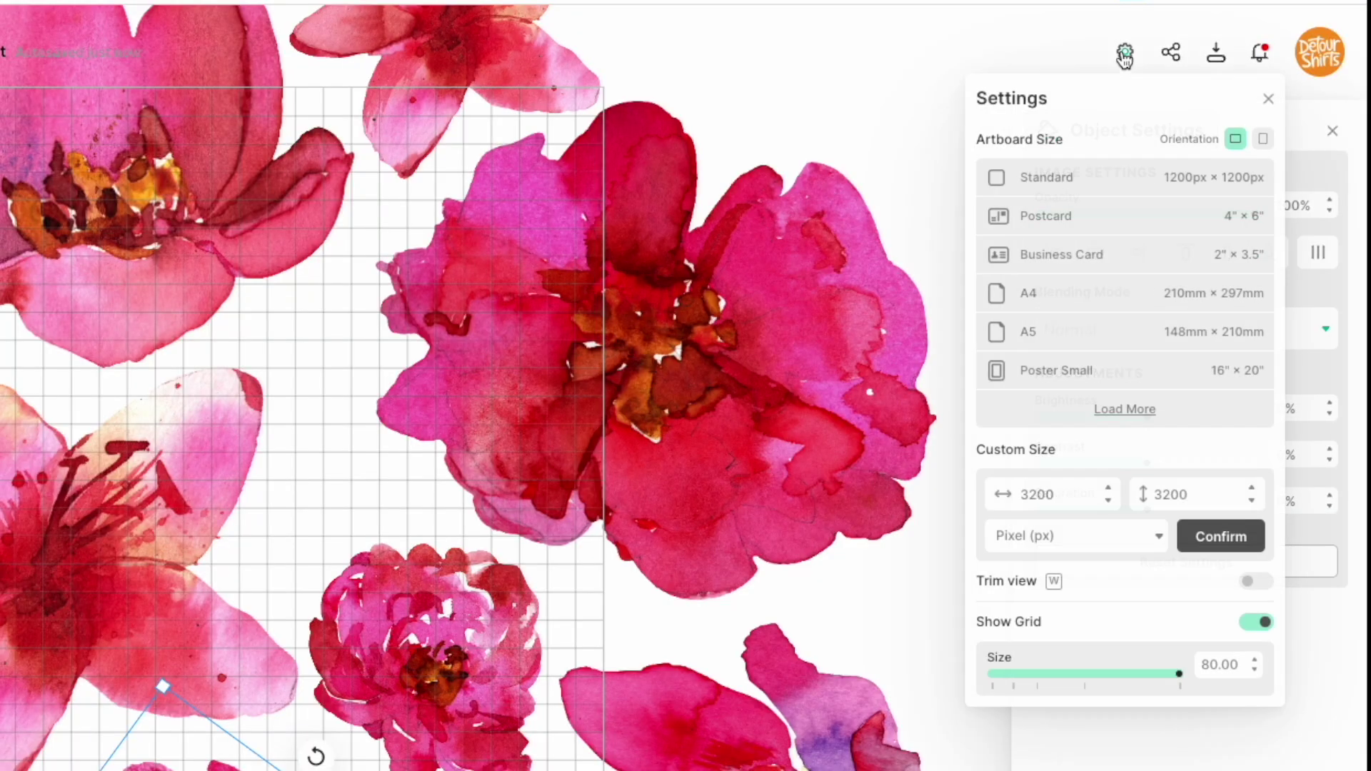
pyautogui.click(1250, 624)
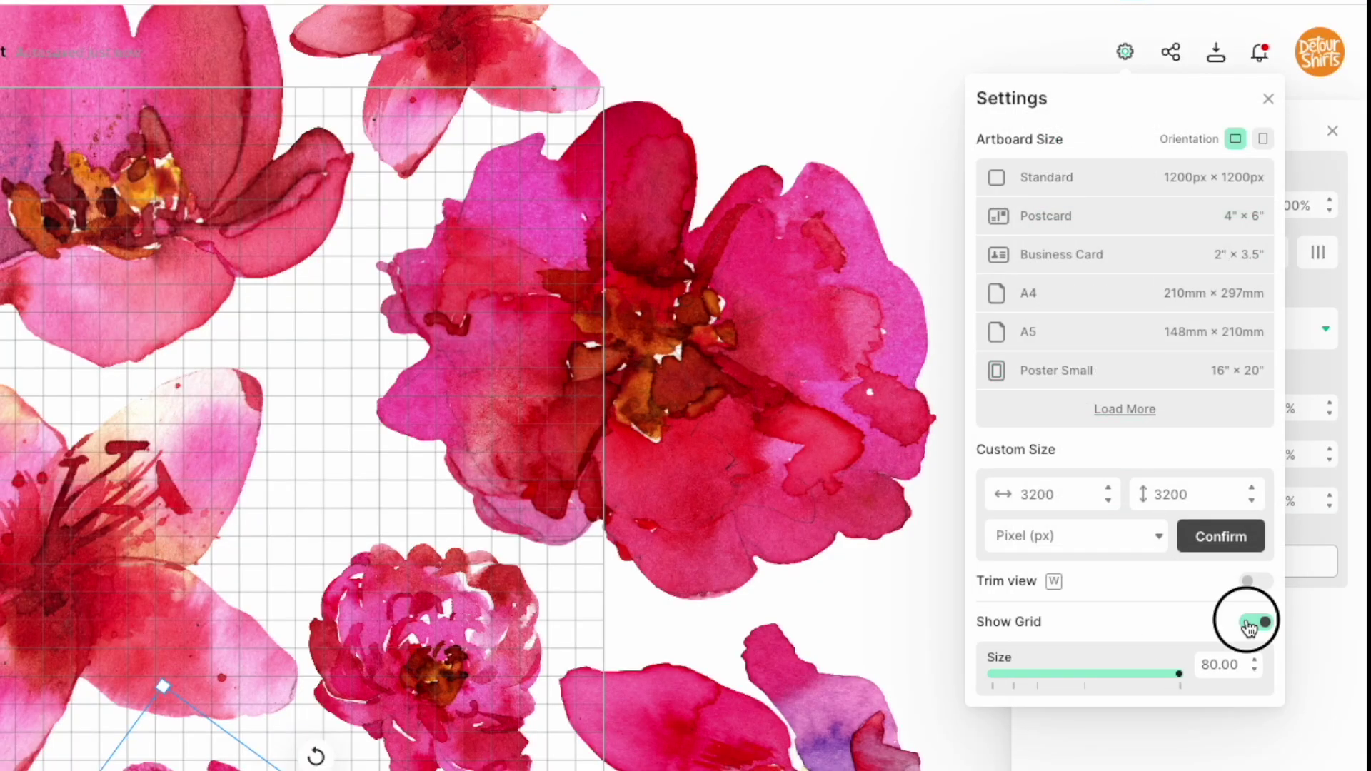
pyautogui.click(1264, 582)
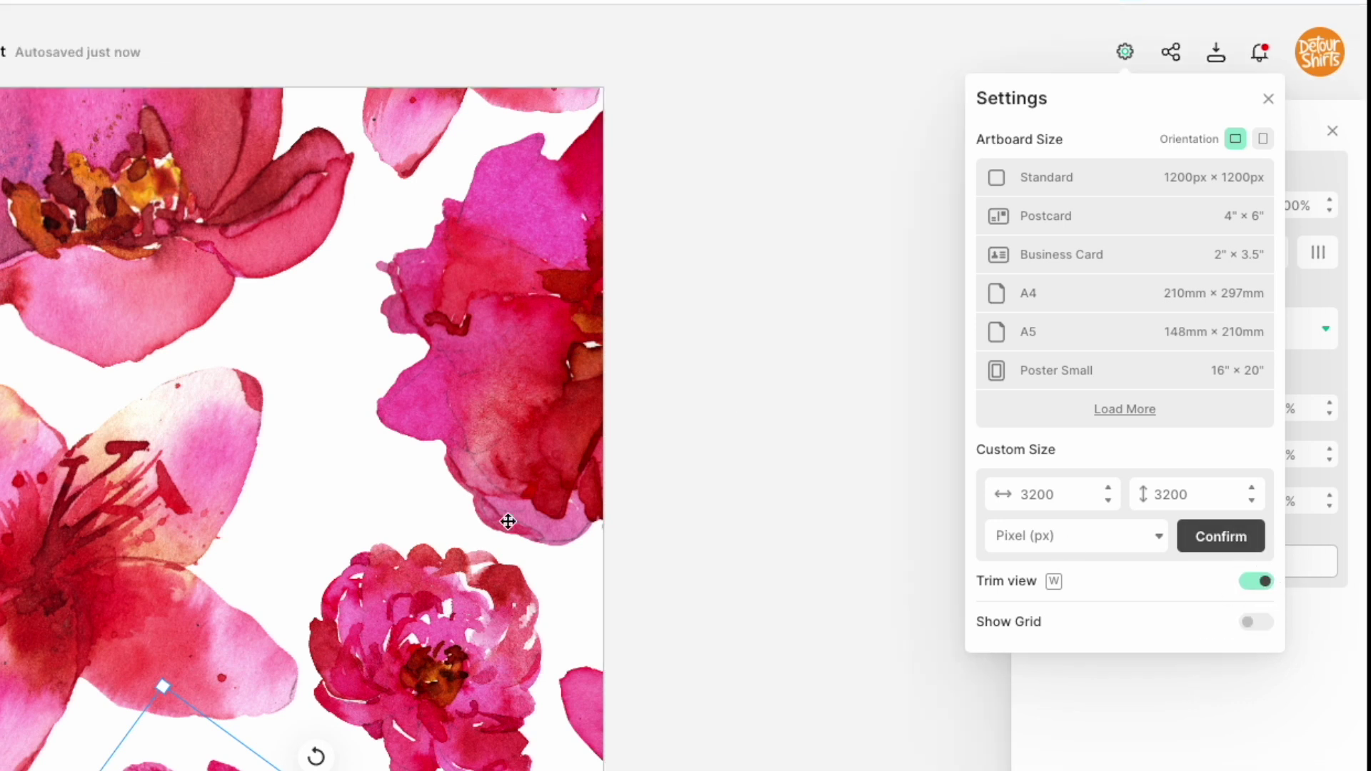
pyautogui.click(741, 437)
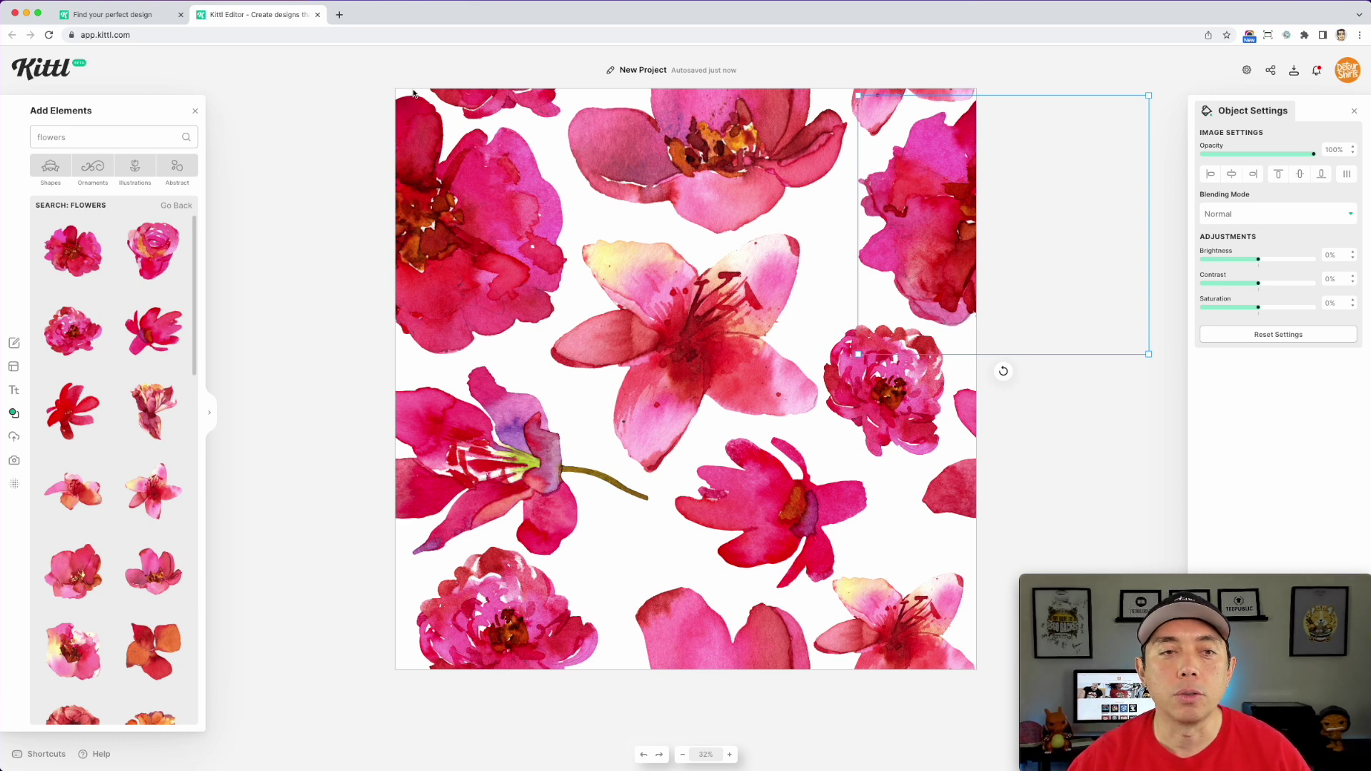
# Select the artboard background and set its color to black (hex 000000)
pyautogui.click(539, 127)
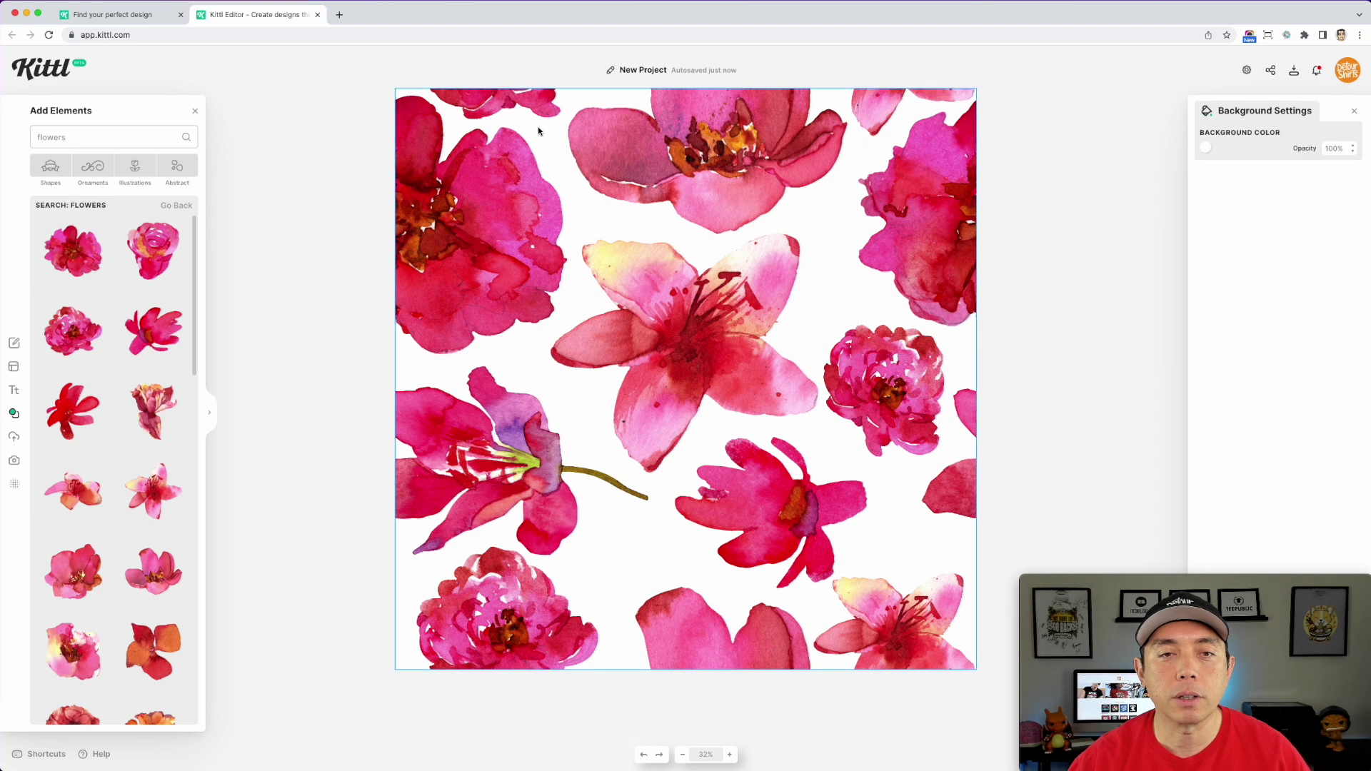
pyautogui.click(1207, 148)
pyautogui.moveTo(1153, 217); pyautogui.dragTo(1191, 283)
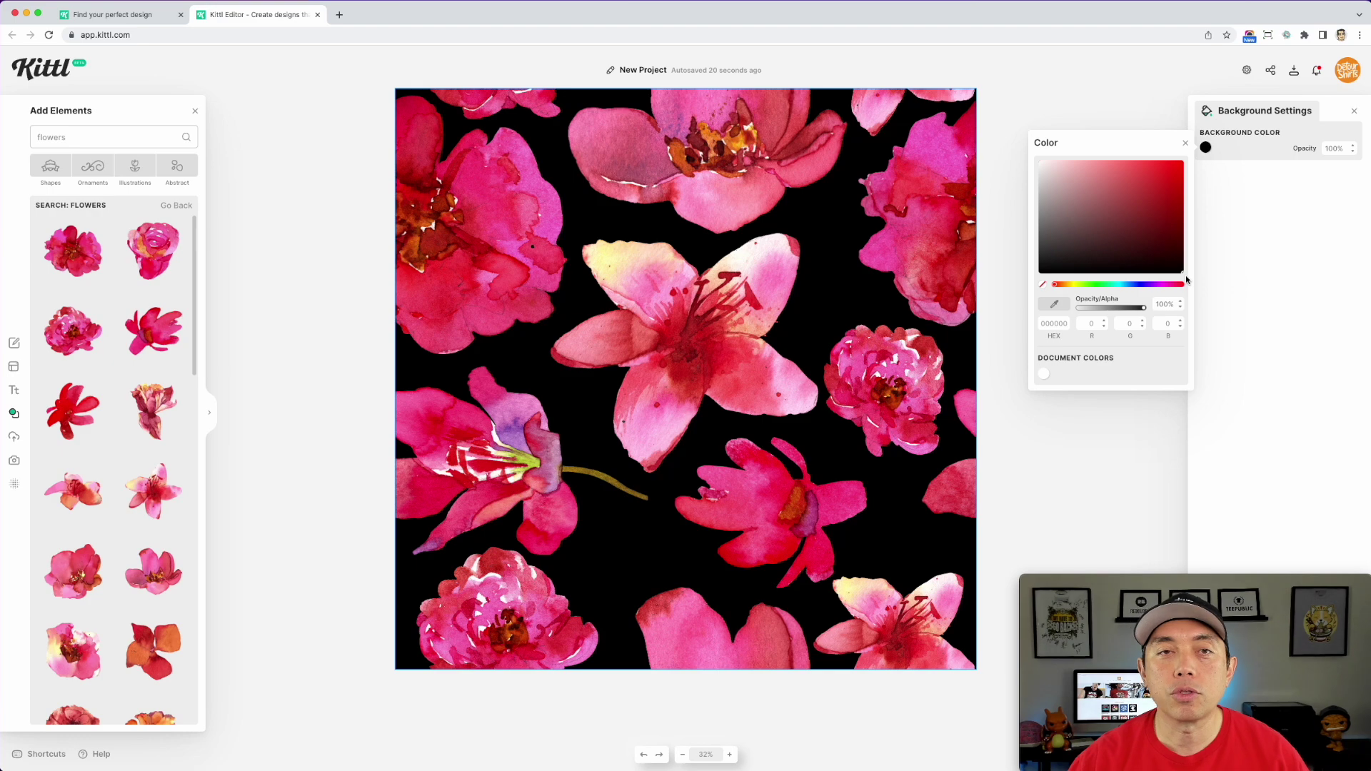
pyautogui.click(1186, 276)
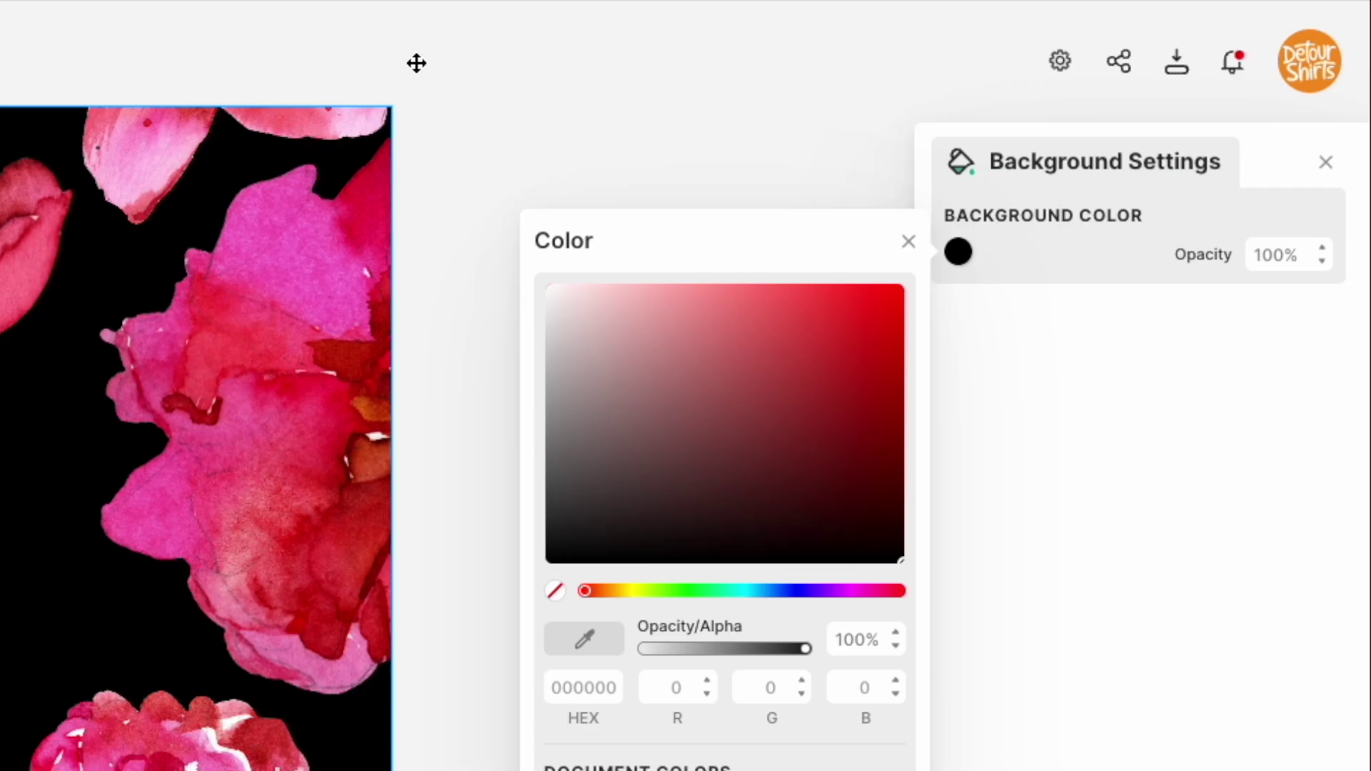
pyautogui.click(554, 86)
# Download the pattern as a PNG with Optimize Quality on, plus a second PNG with Remove Background also on
pyautogui.click(1174, 64)
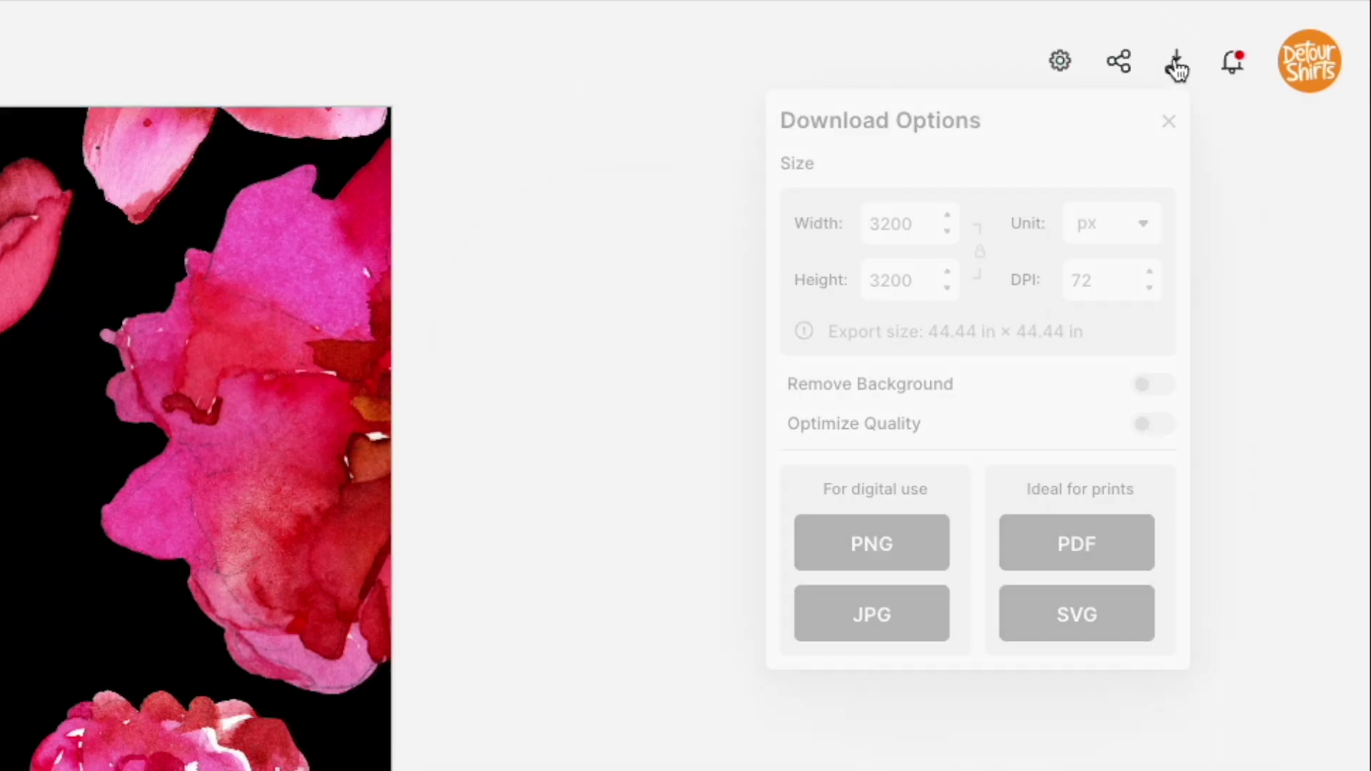
pyautogui.click(1166, 426)
pyautogui.click(895, 546)
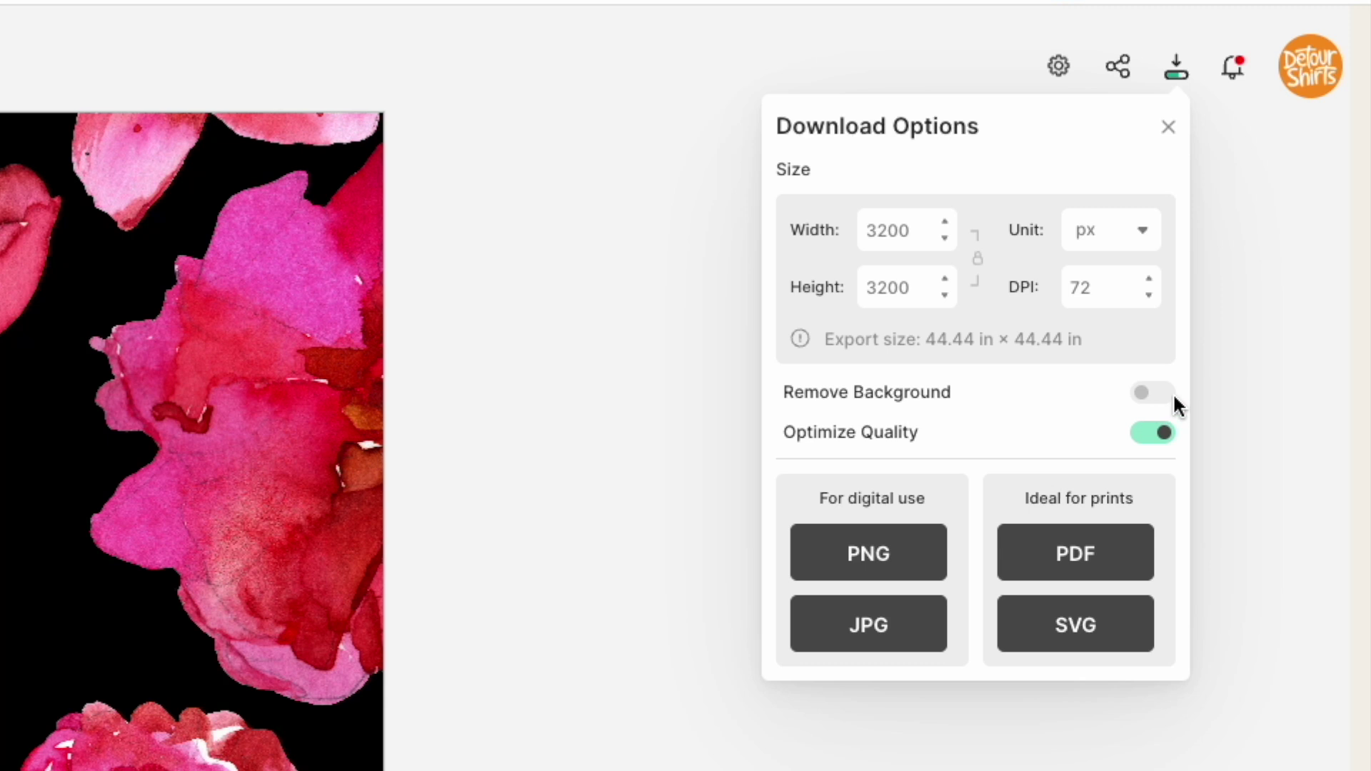
pyautogui.click(1174, 398)
pyautogui.click(885, 567)
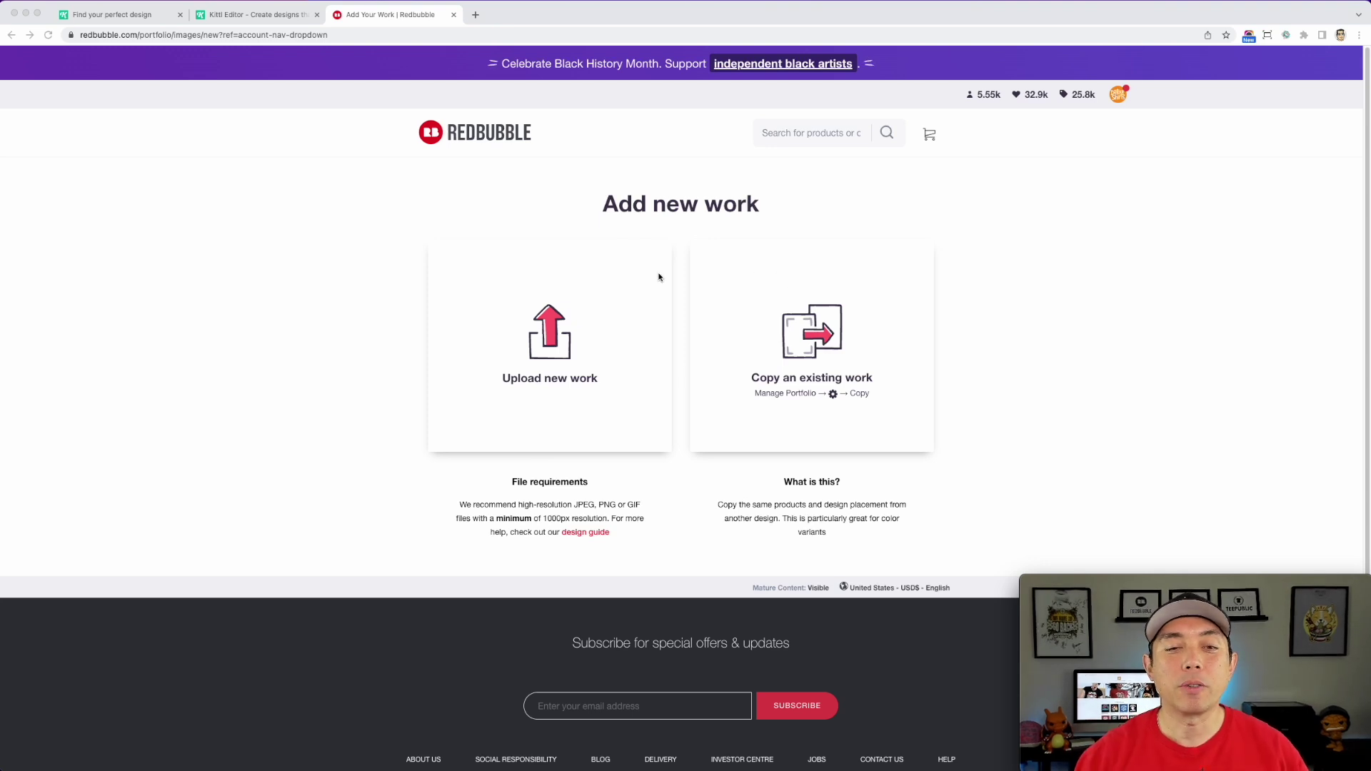
# Switch to Redbubble's Add new work page and upload New Project (6).png from Downloads as a new work
pyautogui.click(554, 339)
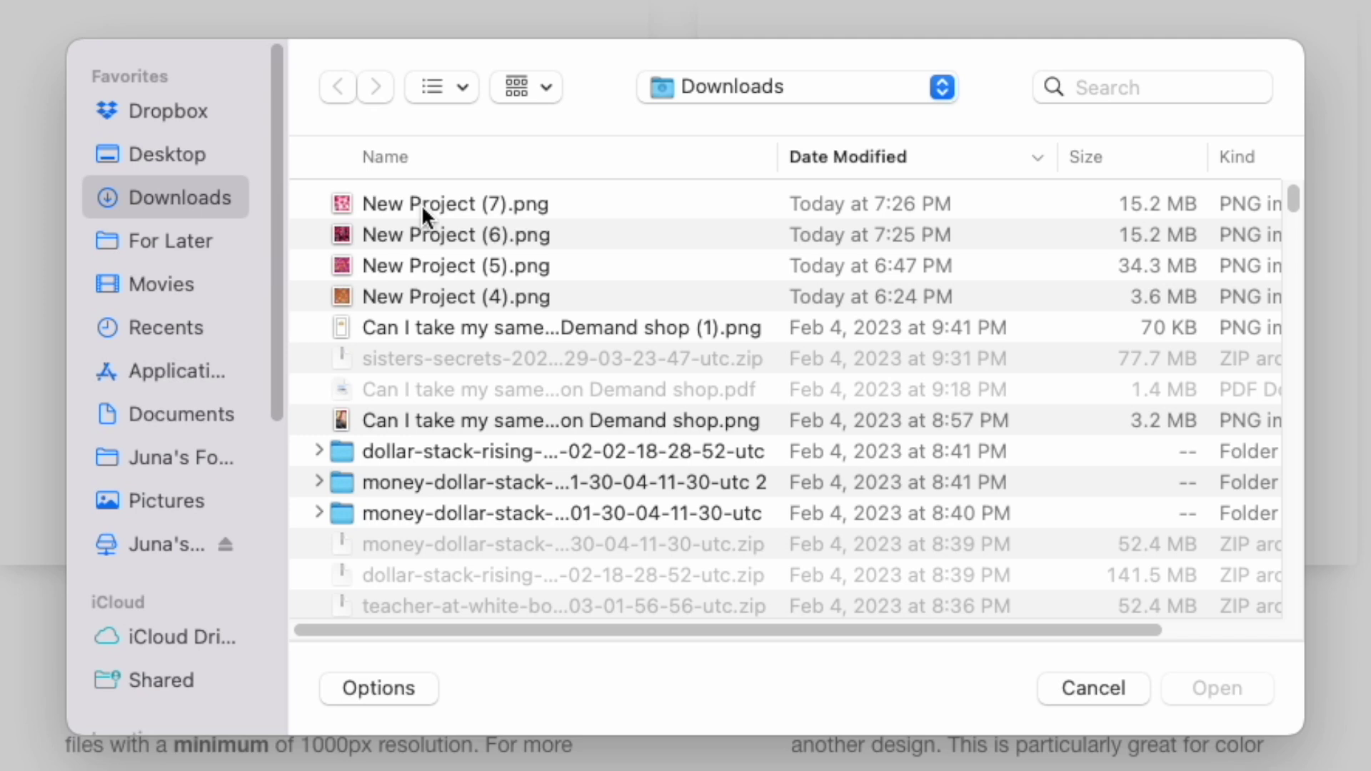
pyautogui.click(396, 234)
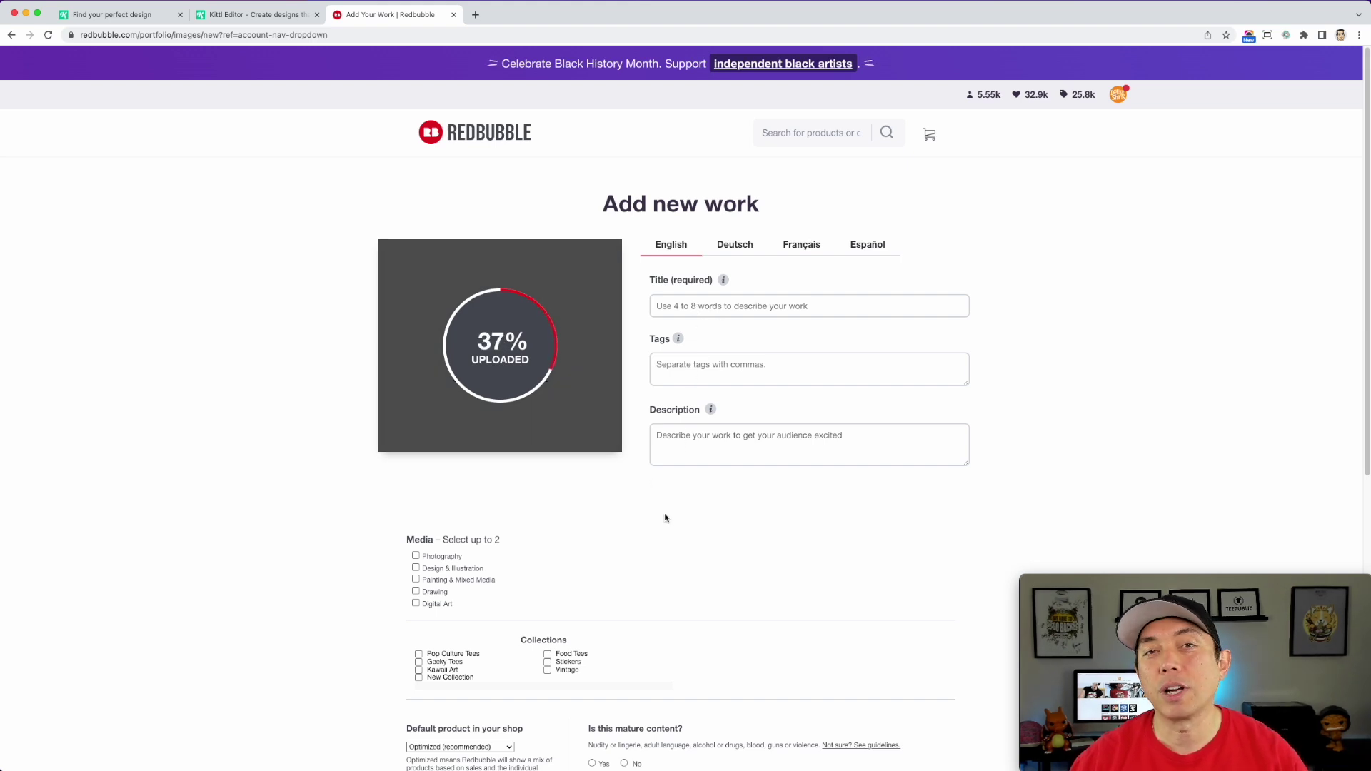
# Disable the Standard Print Clothing, Large Print Clothing and Hats products for the uploaded pattern
pyautogui.scroll(-2, 722, 572)
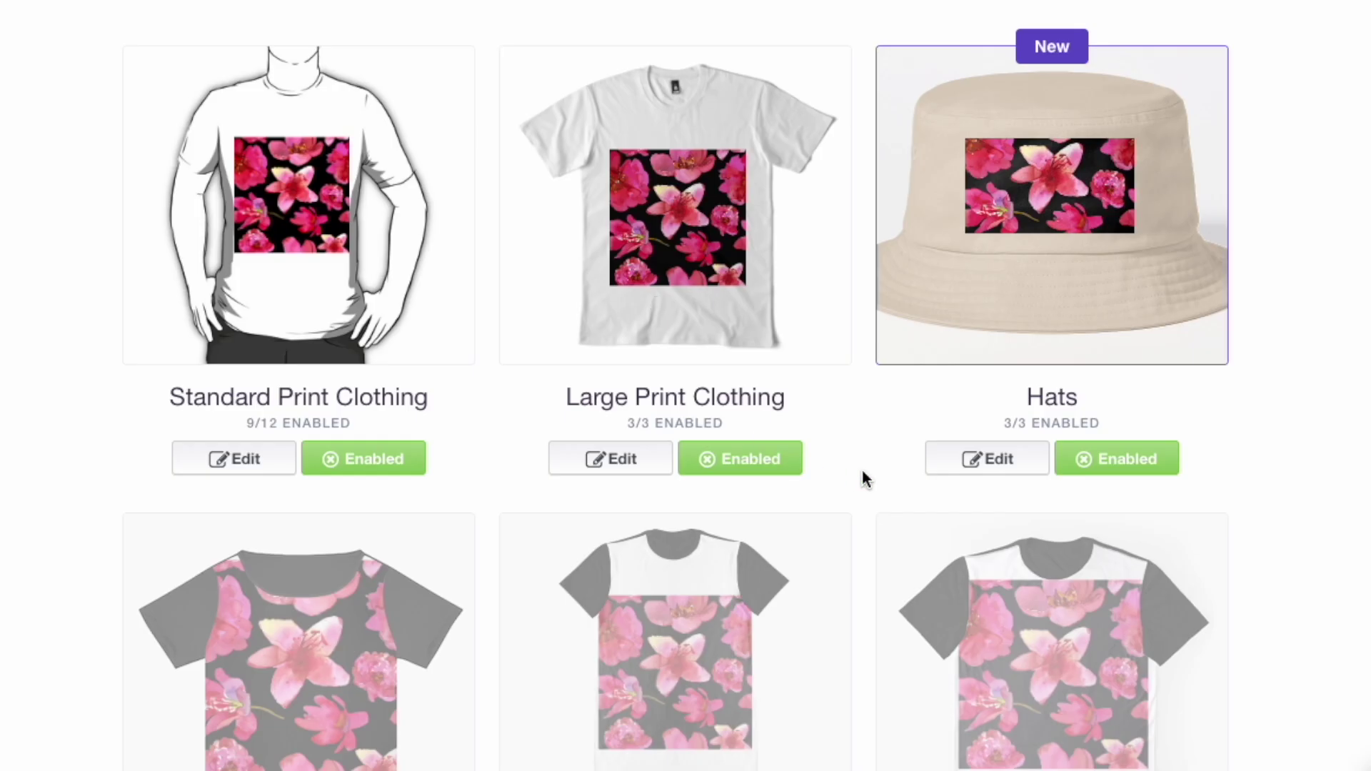
pyautogui.click(390, 472)
pyautogui.click(756, 465)
pyautogui.click(1084, 459)
# Enable Chiffon Tops and tile their artwork as a Regular grid with the image scaled down
pyautogui.scroll(-5, 559, 597)
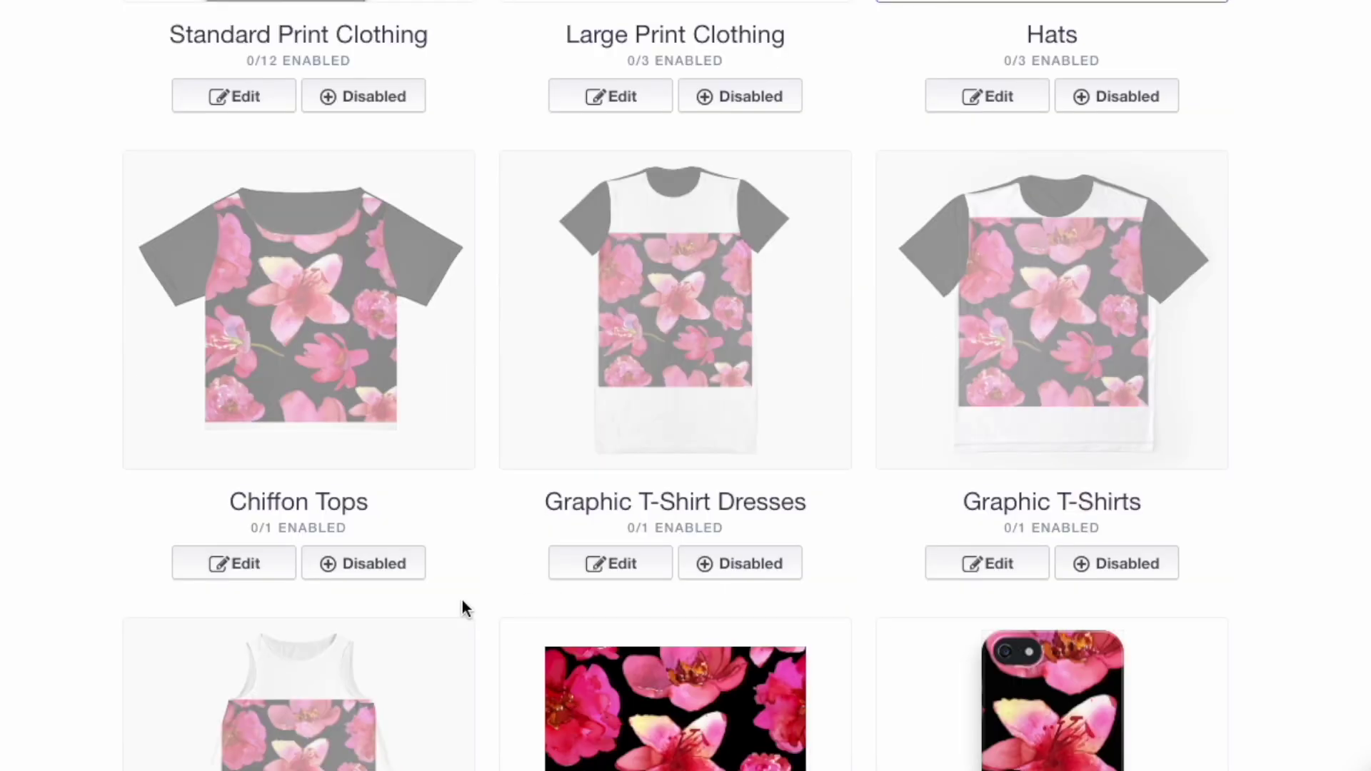
pyautogui.click(383, 570)
pyautogui.scroll(-1, 340, 407)
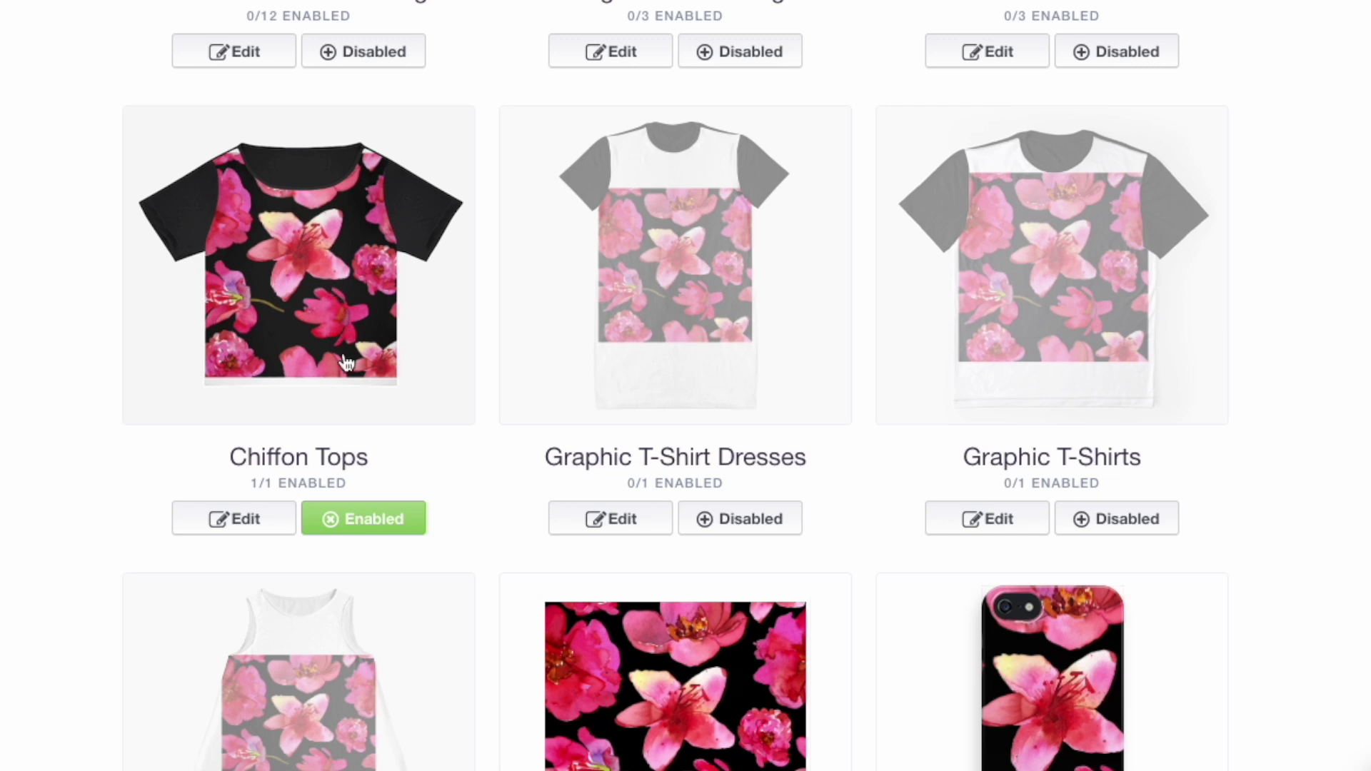
pyautogui.click(263, 525)
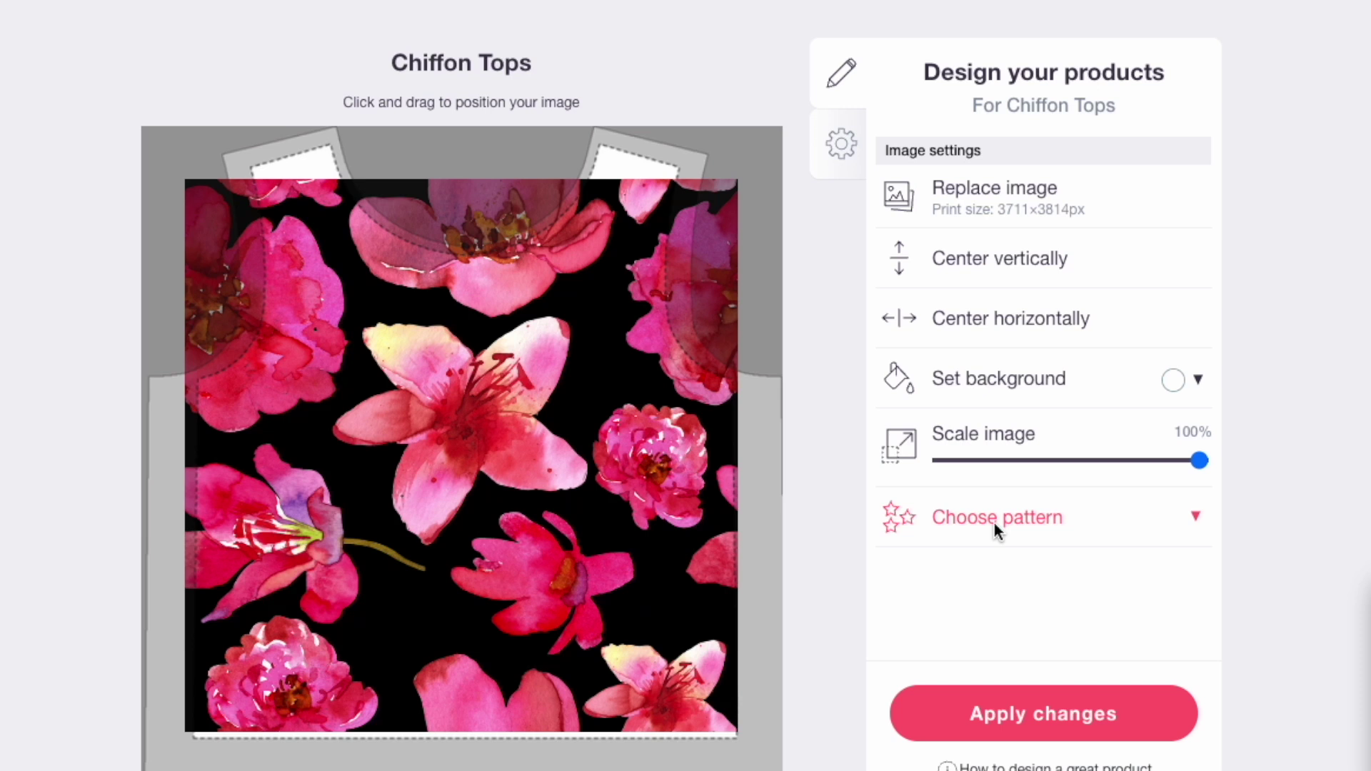
pyautogui.click(995, 521)
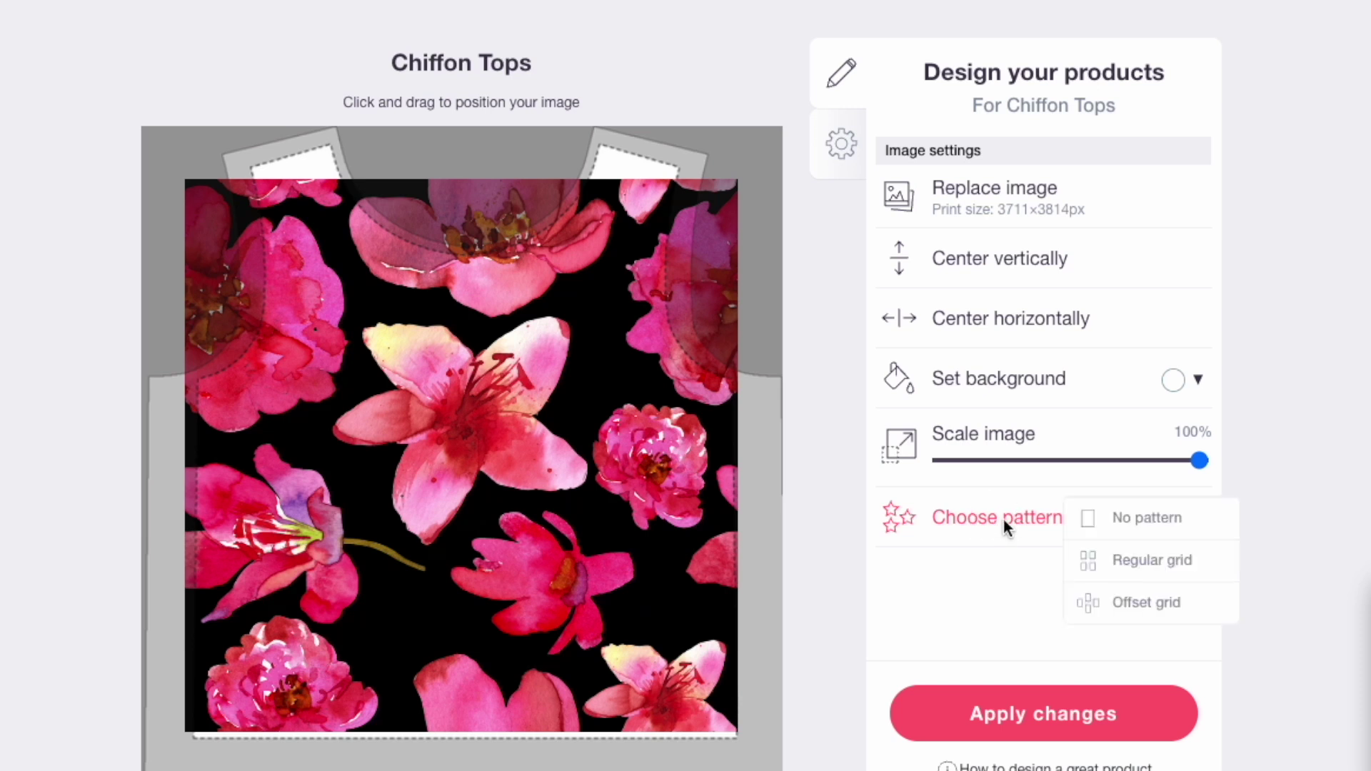
pyautogui.click(1151, 561)
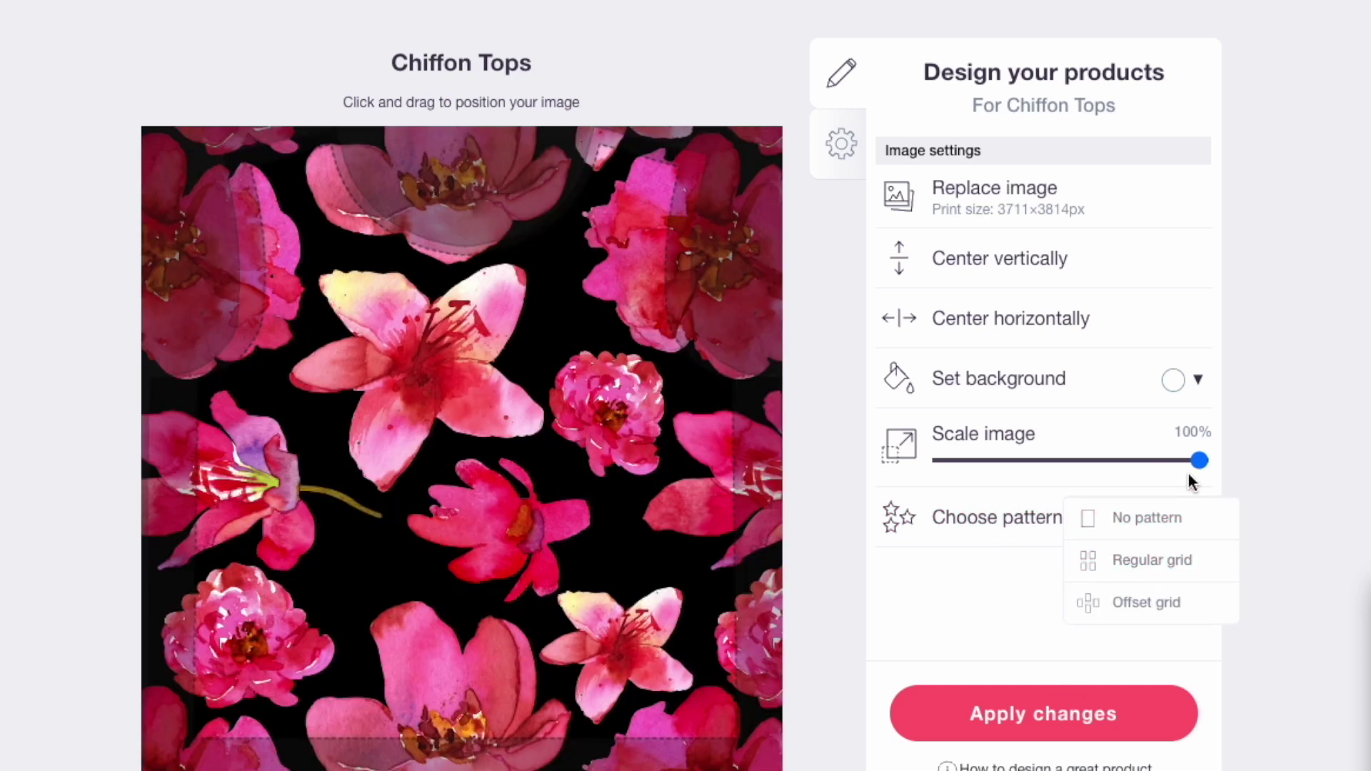
pyautogui.moveTo(1200, 462); pyautogui.dragTo(1055, 461)
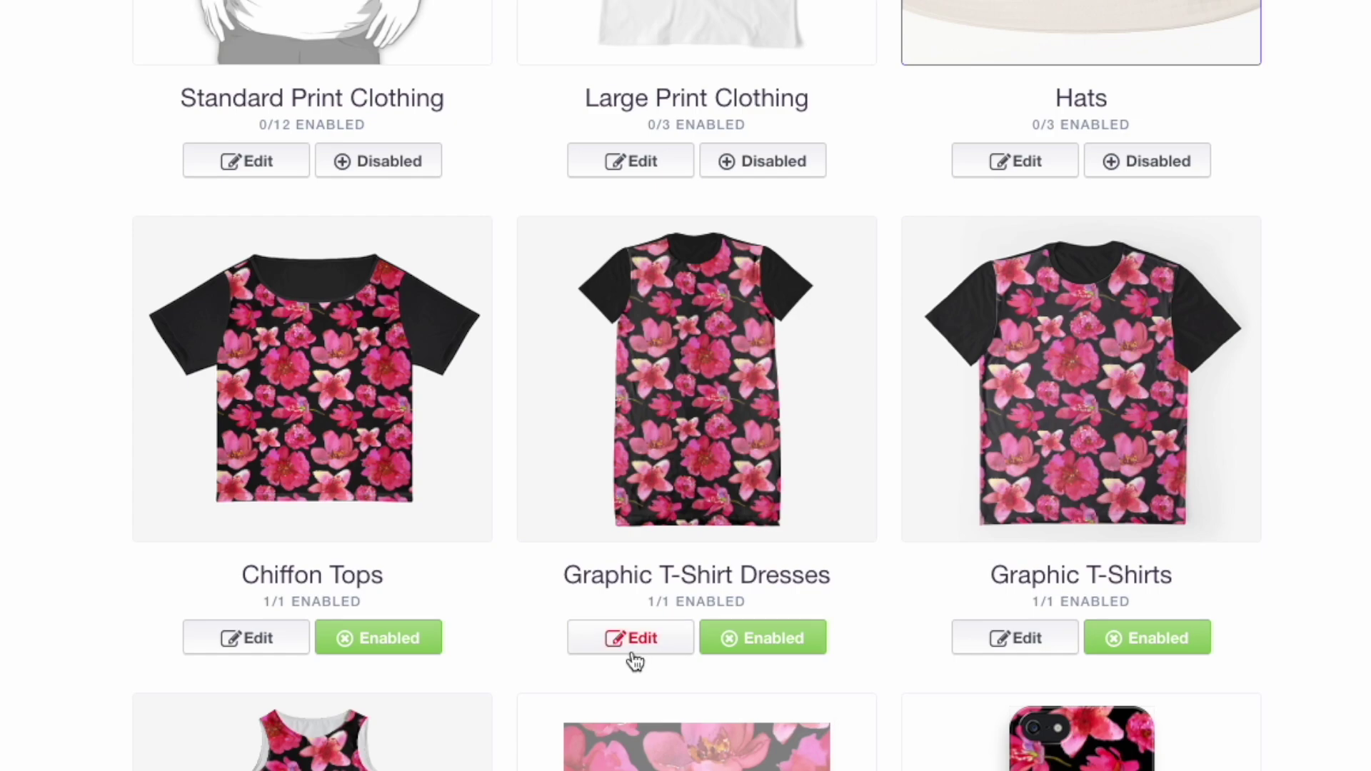
# Review the pattern previews on all remaining products, from A-Line Dresses through the advanced products such as leggings and backpacks
pyautogui.scroll(-8, 255, 600)
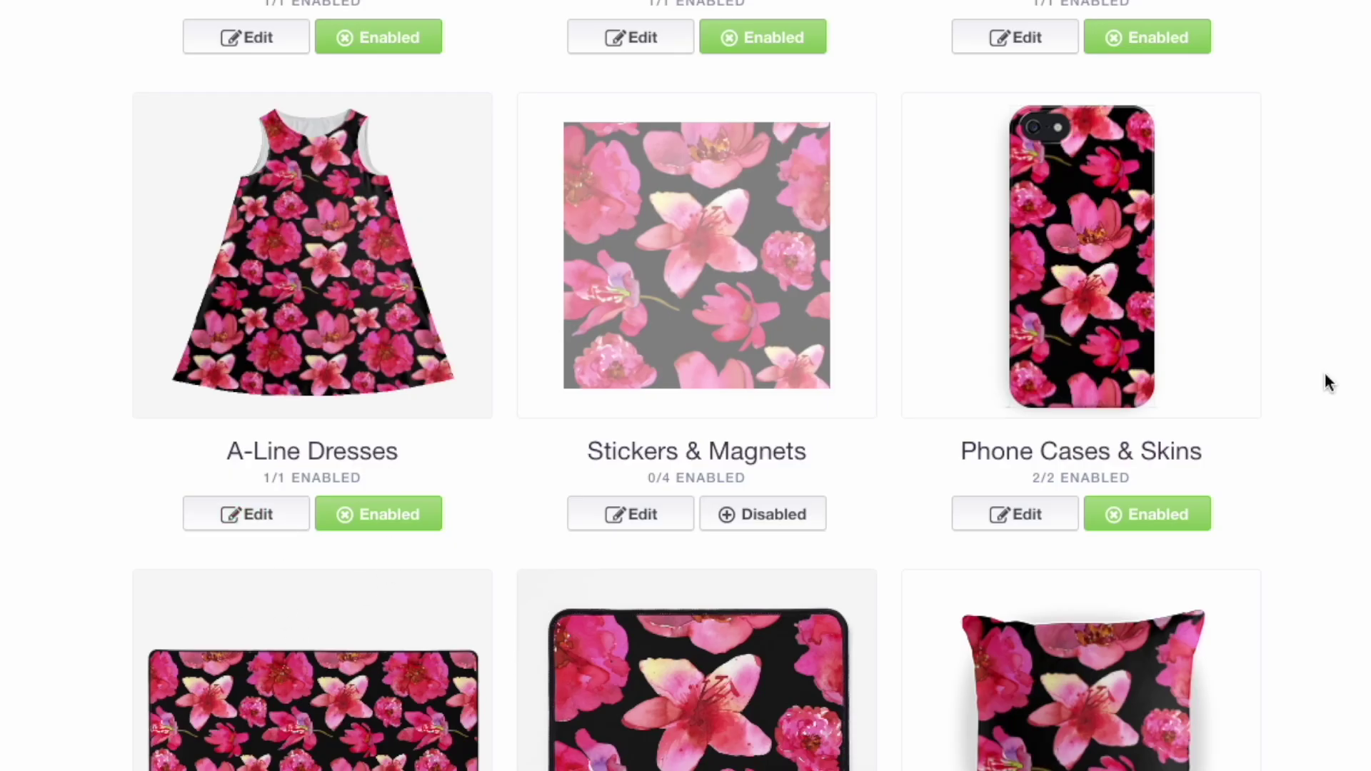
pyautogui.scroll(-12, 1170, 422)
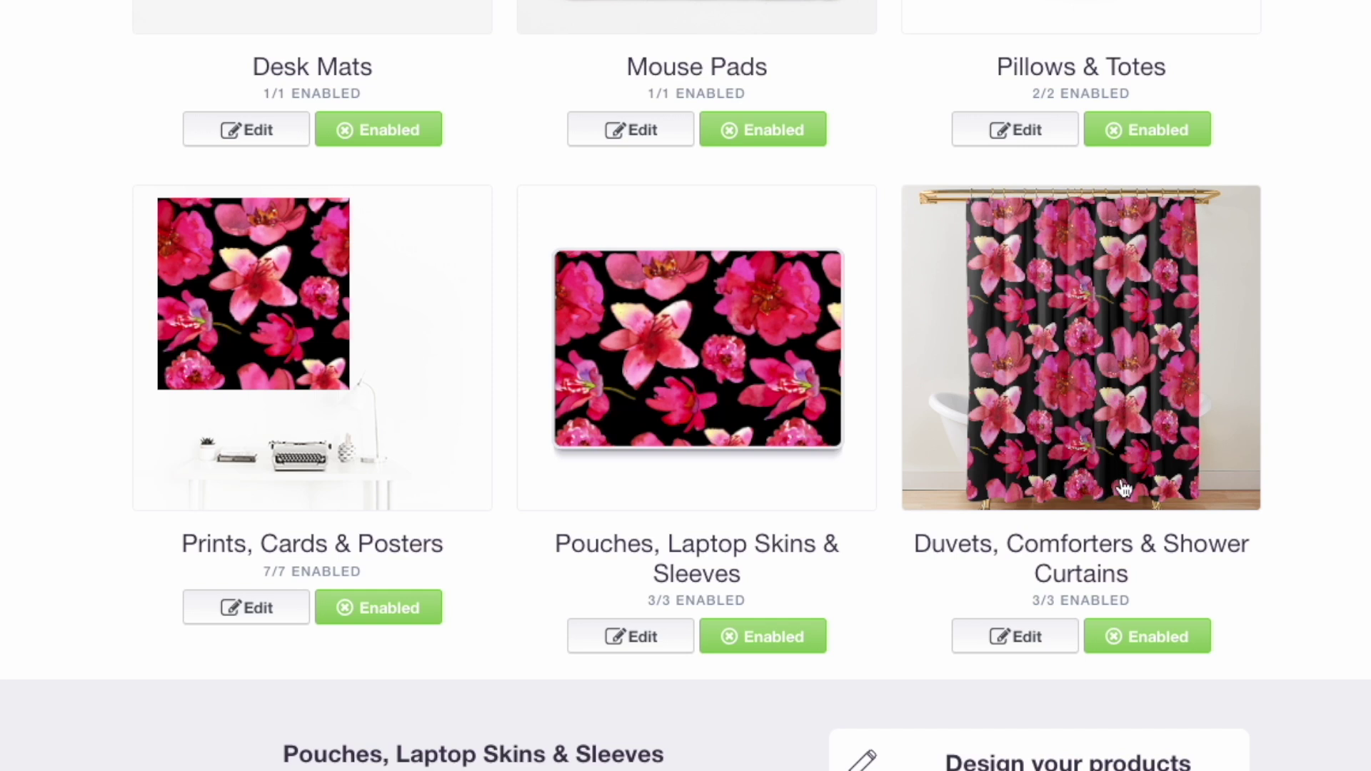
pyautogui.scroll(-10, 804, 292)
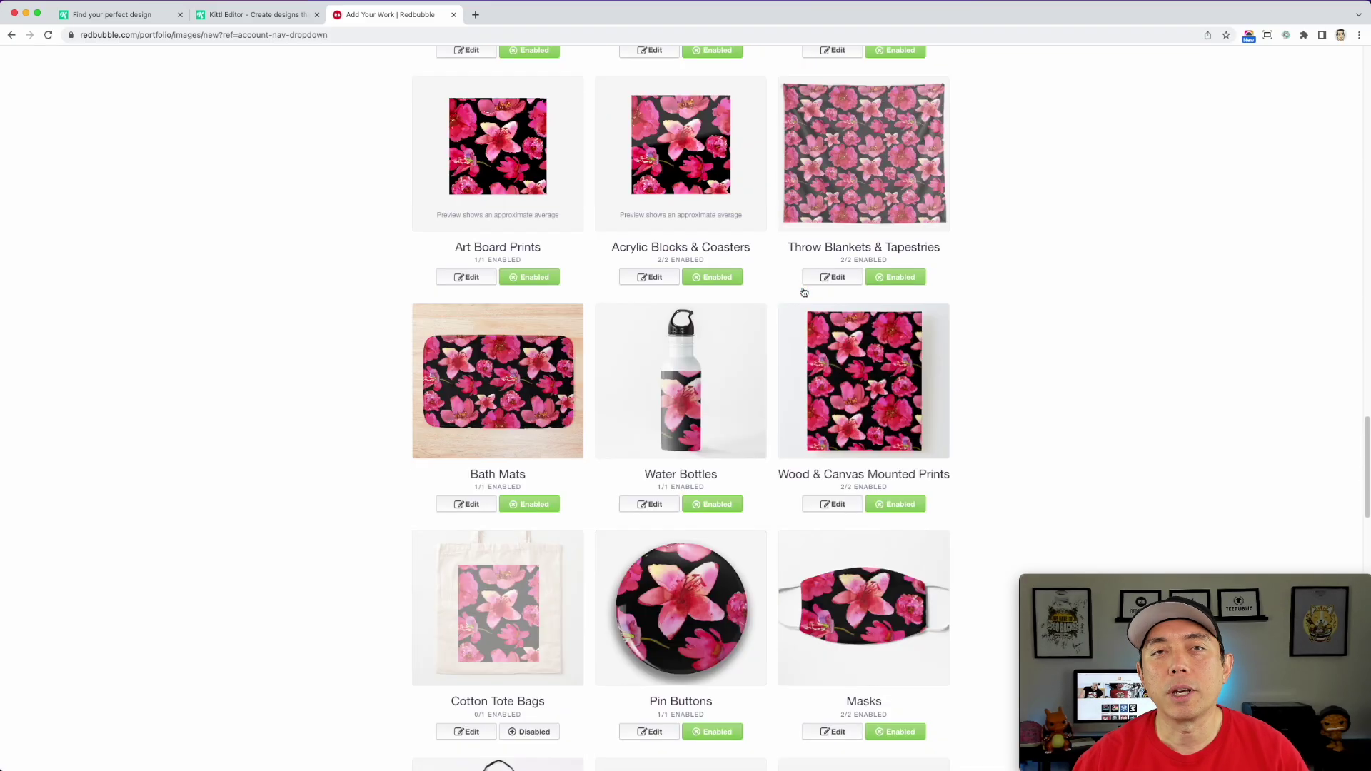
pyautogui.scroll(-5, 805, 292)
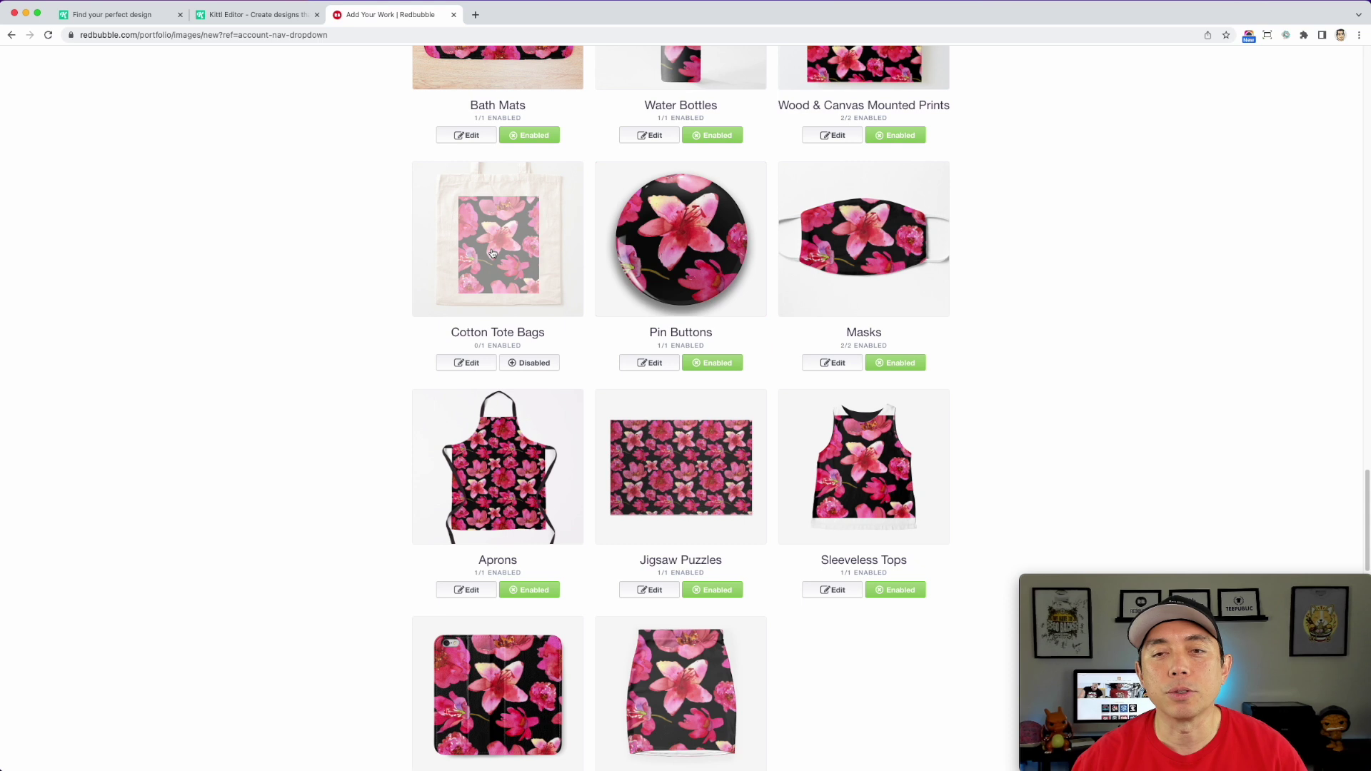
pyautogui.scroll(-2, 678, 350)
pyautogui.scroll(-2, 702, 391)
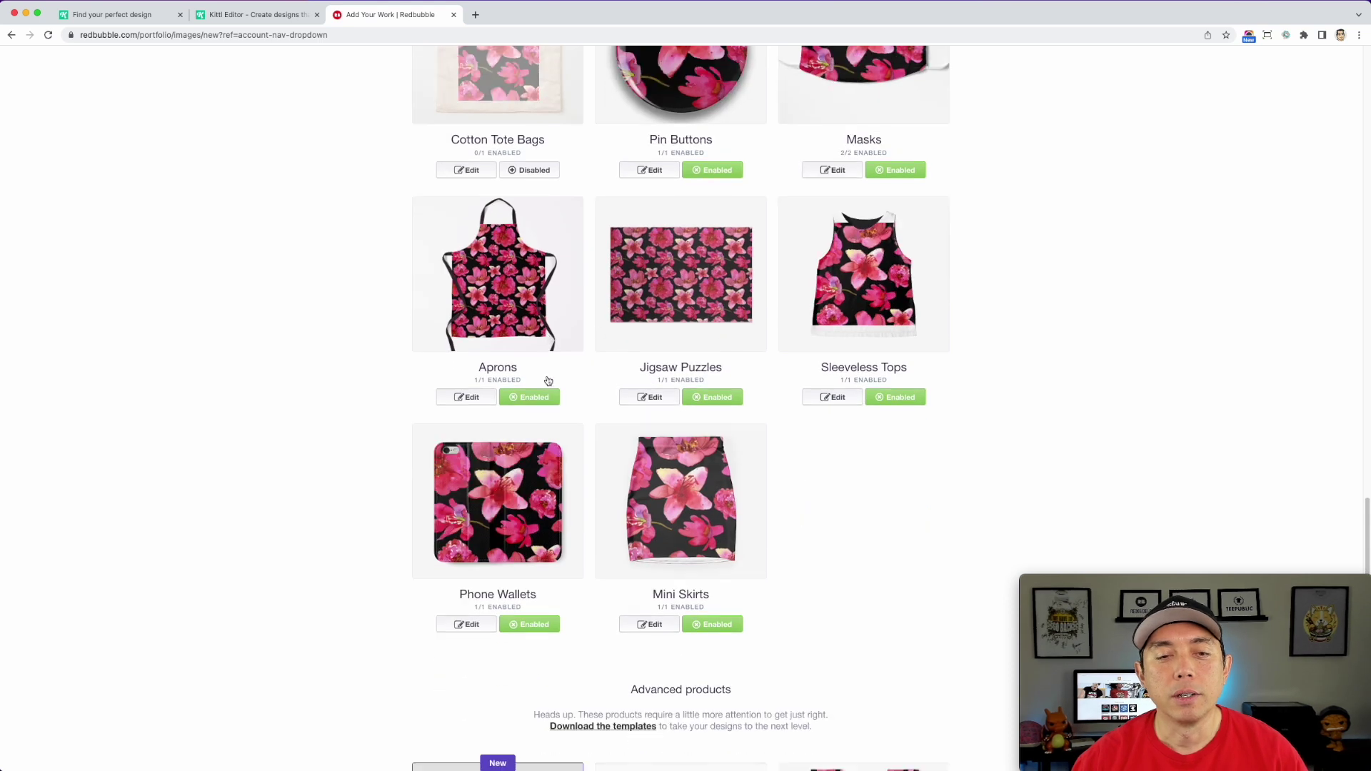
pyautogui.scroll(-6, 856, 355)
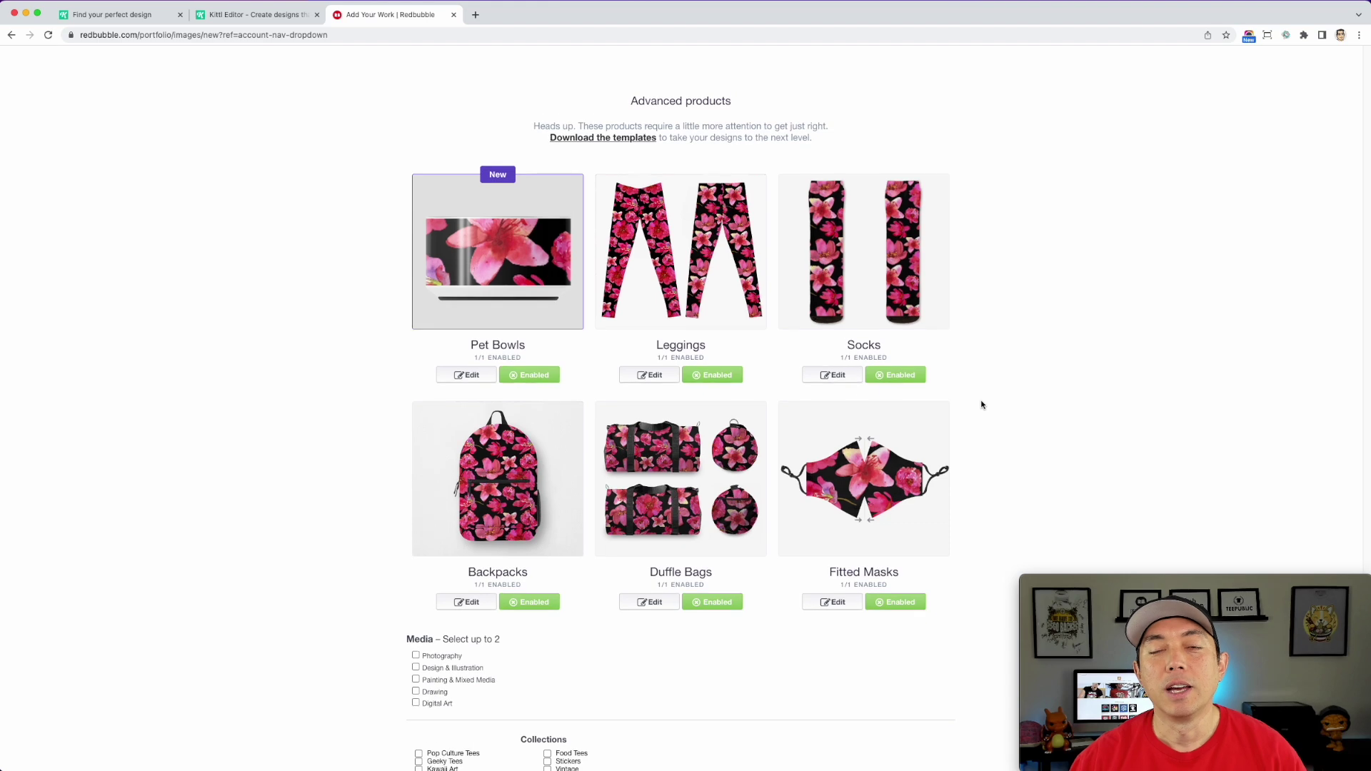
# Replace the work's main image with New Project (7).png, the version with the background removed
pyautogui.scroll(10, 1328, 472)
pyautogui.moveTo(1359, 527); pyautogui.dragTo(1330, 36)
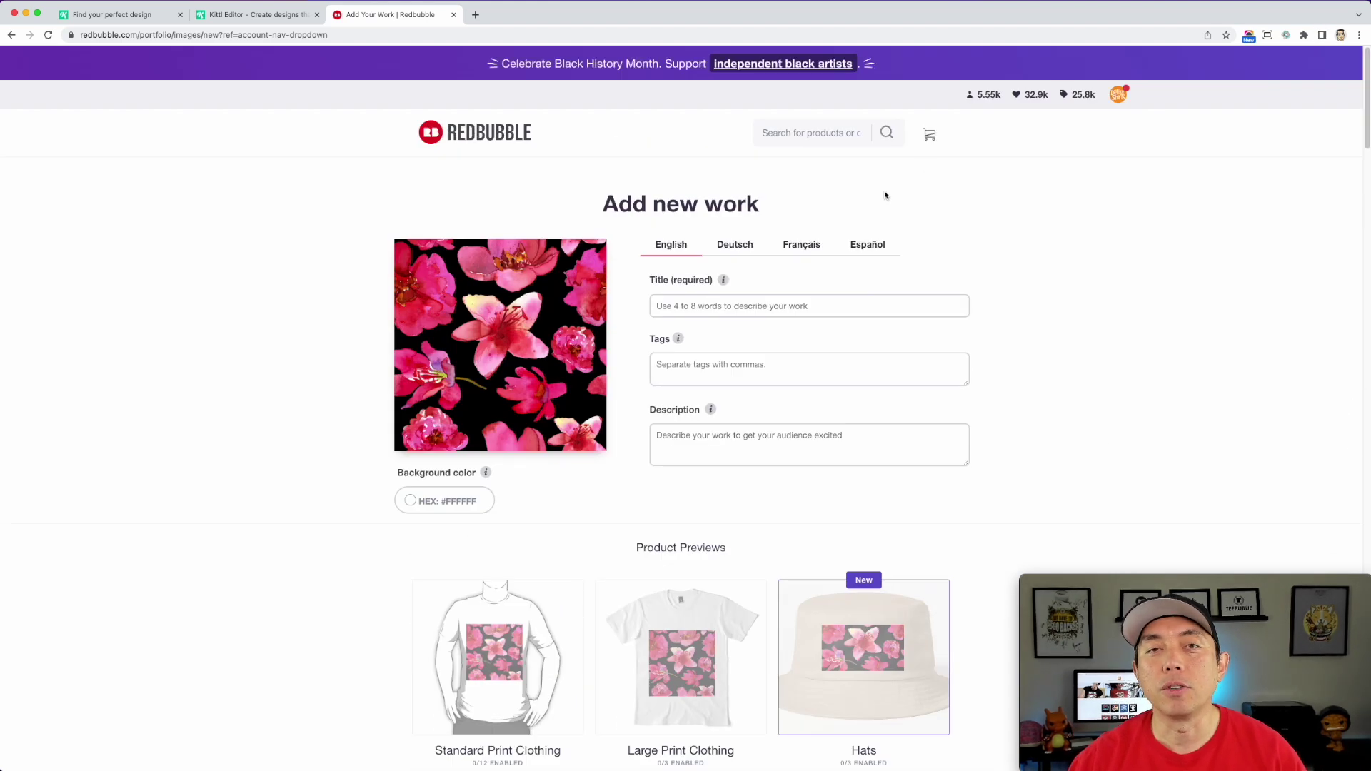
pyautogui.scroll(-2, 646, 334)
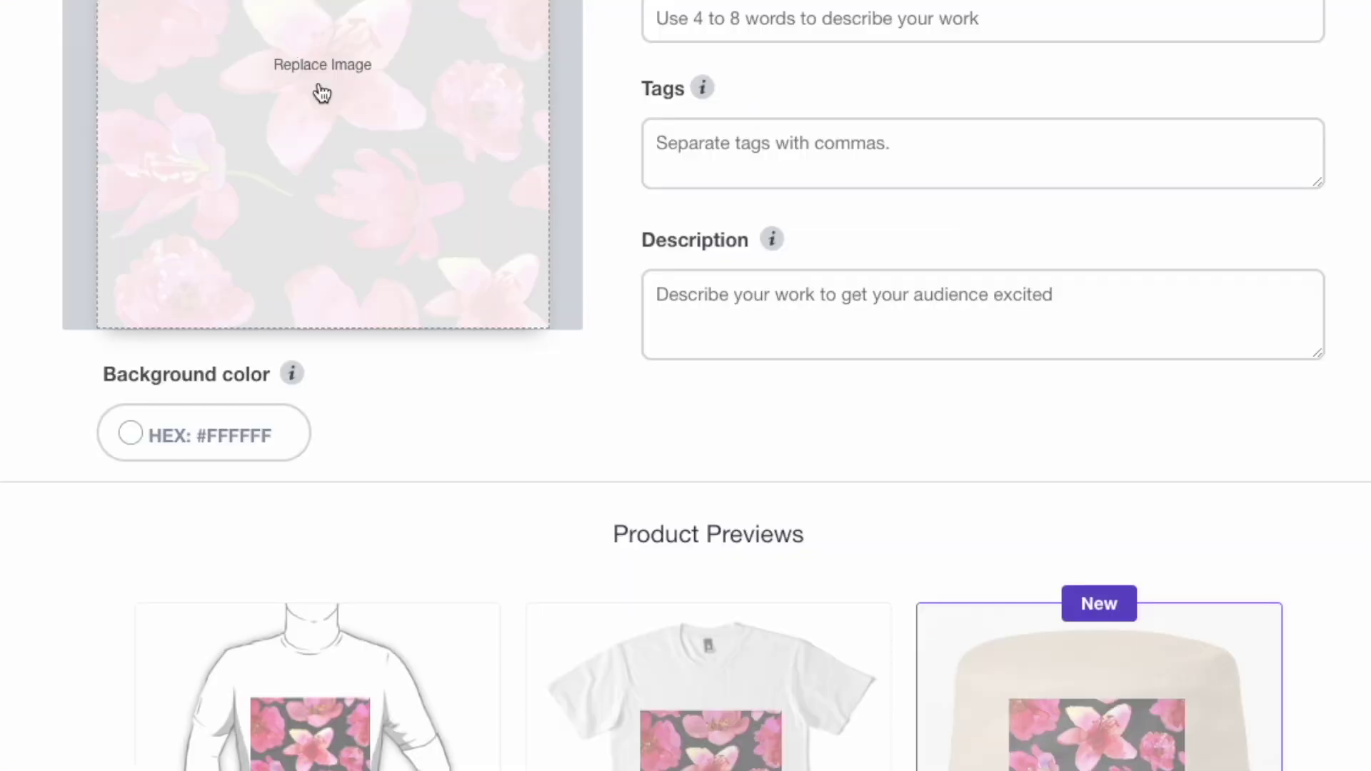
pyautogui.click(500, 249)
pyautogui.click(558, 242)
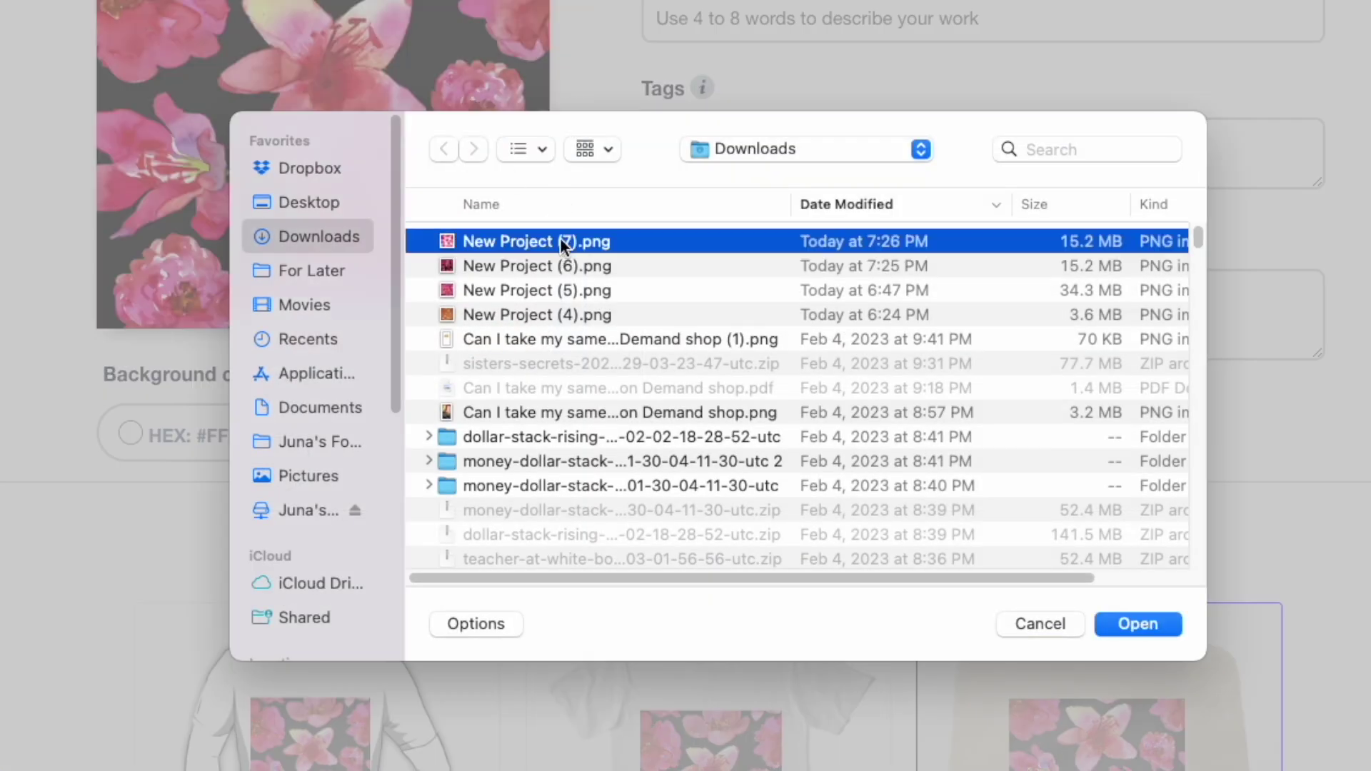
pyautogui.click(1140, 625)
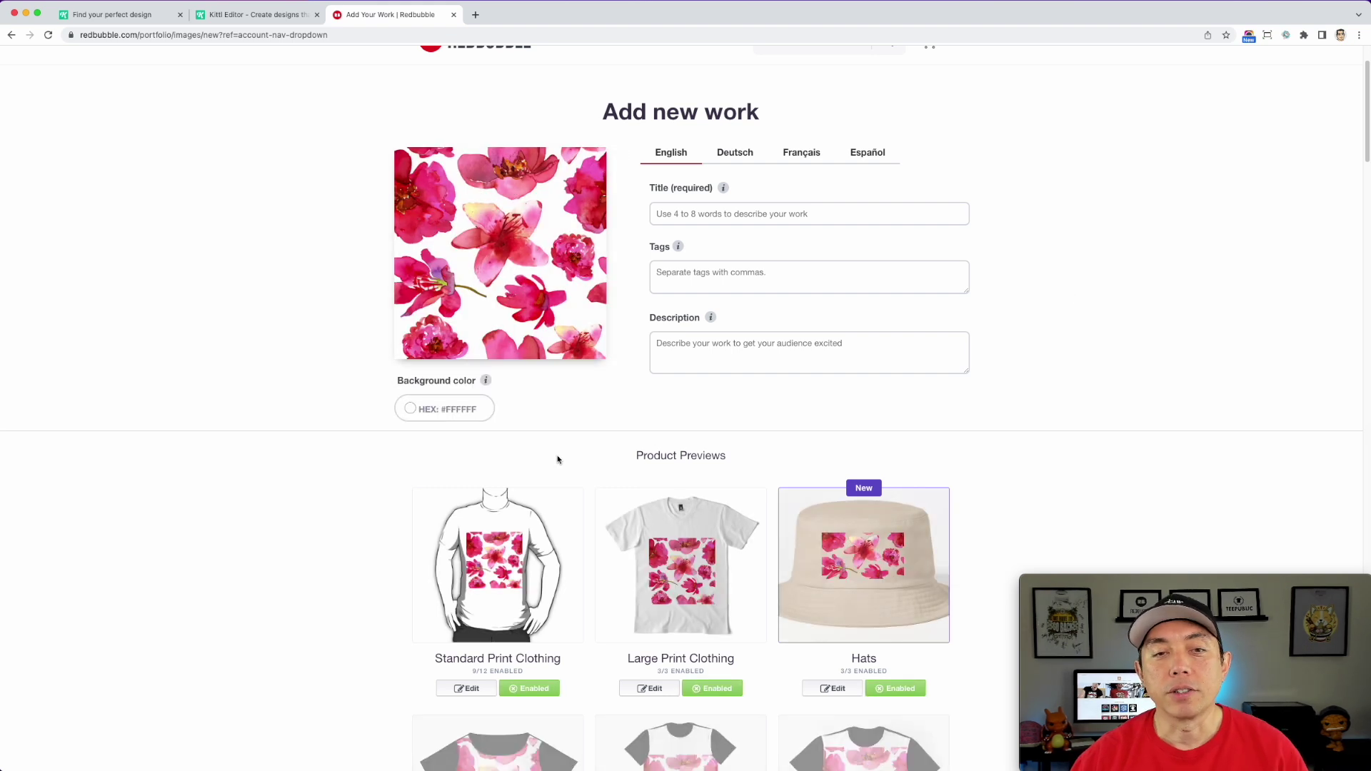
# Set the work's background color to blue #4e5ead and check the product previews
pyautogui.scroll(-1, 528, 357)
pyautogui.scroll(-1, 528, 372)
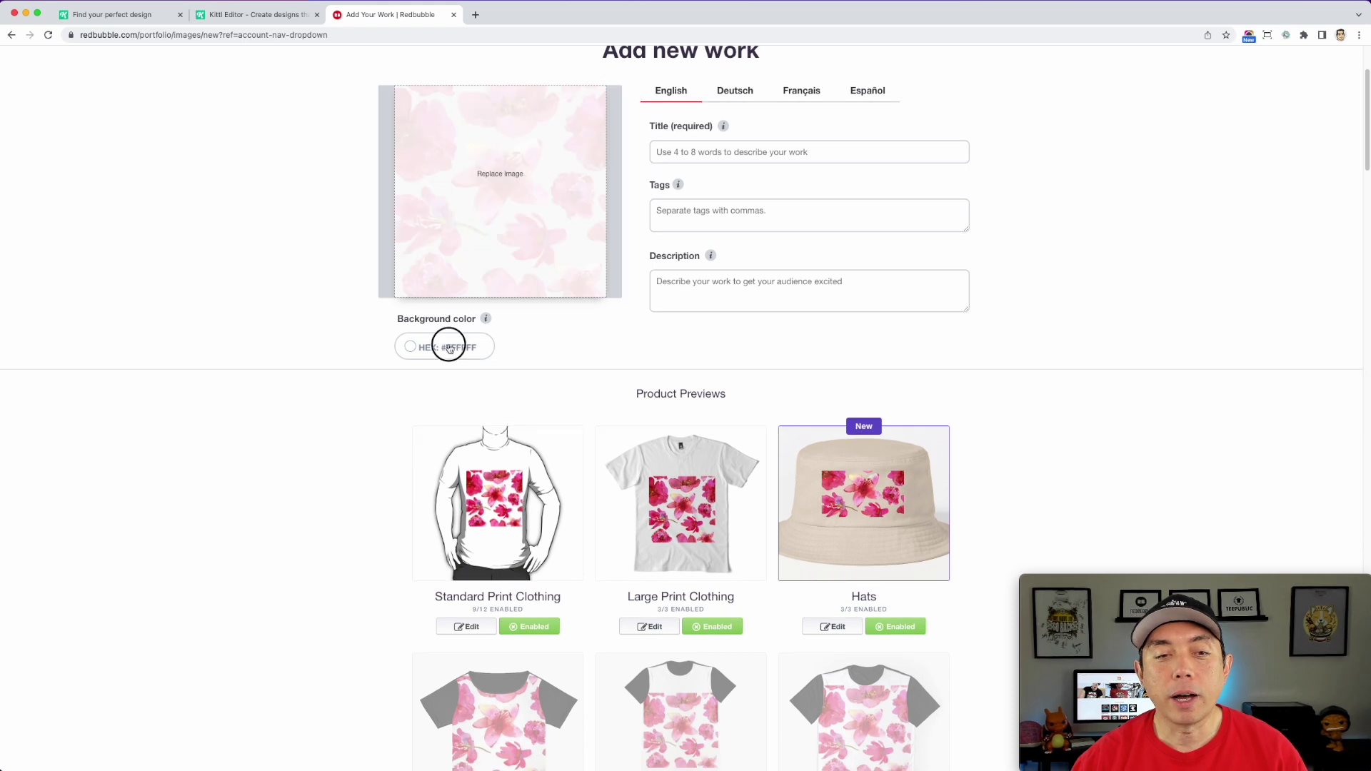
pyautogui.click(450, 346)
pyautogui.click(491, 415)
pyautogui.scroll(-1, 492, 419)
pyautogui.scroll(-5, 492, 419)
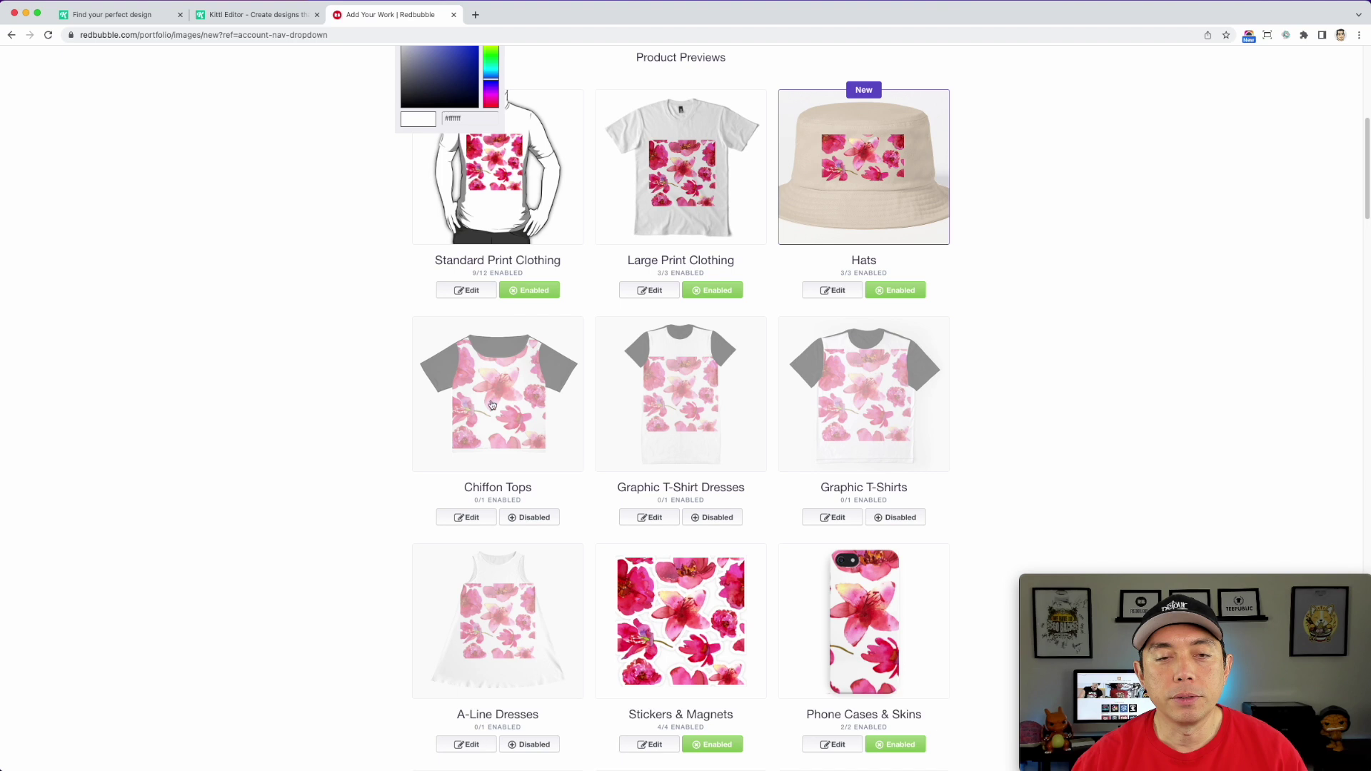
pyautogui.scroll(2, 476, 216)
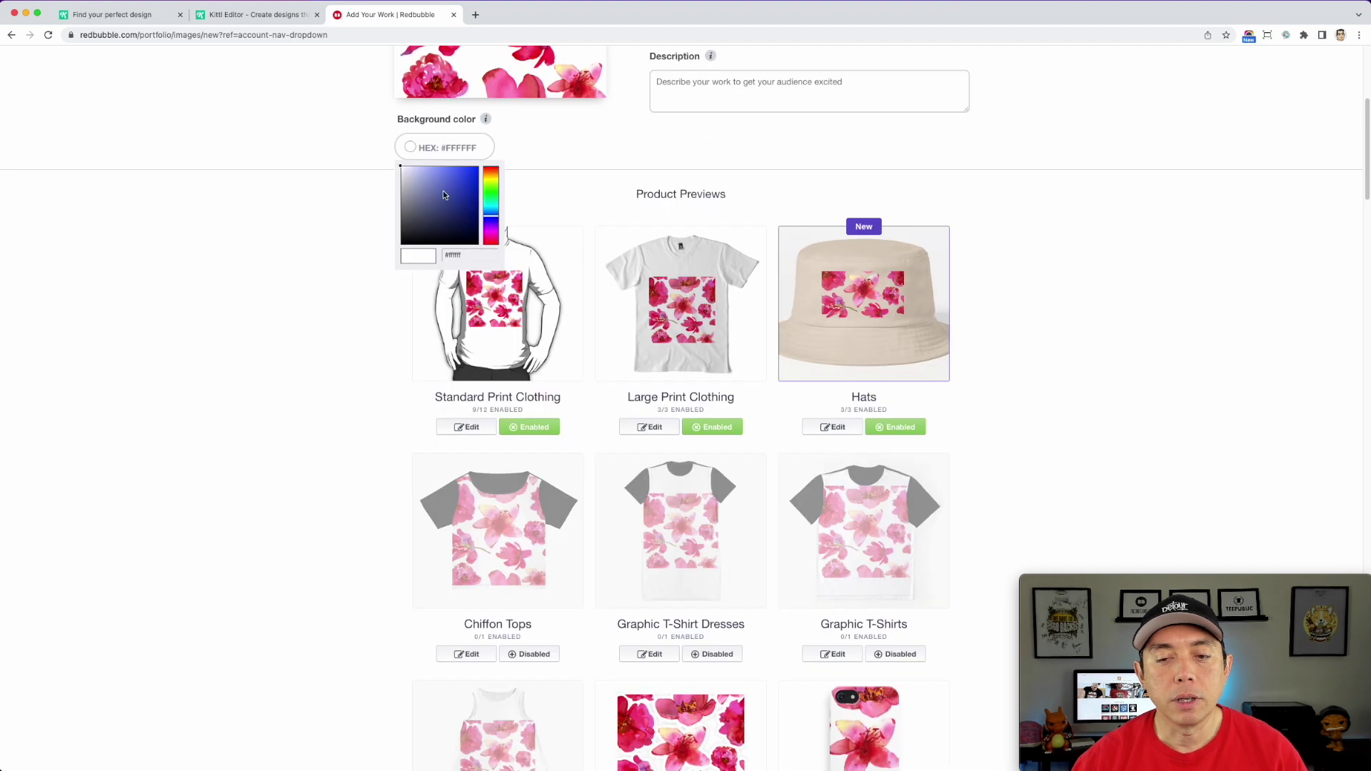
pyautogui.click(443, 191)
pyautogui.scroll(-3, 855, 527)
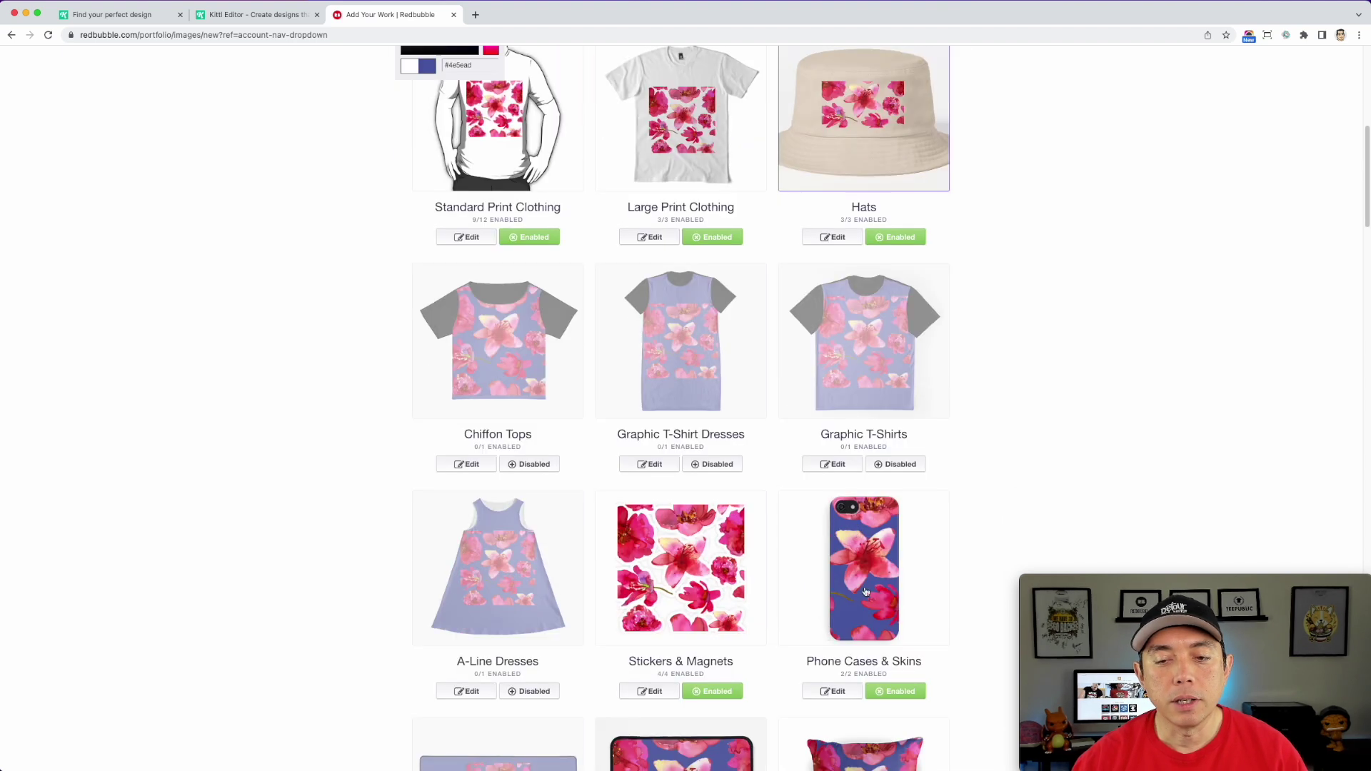
# Shift the background color's hue to magenta and choose the darker shade #8b1f59 for the product previews
pyautogui.scroll(2, 615, 446)
pyautogui.moveTo(496, 148); pyautogui.dragTo(491, 159)
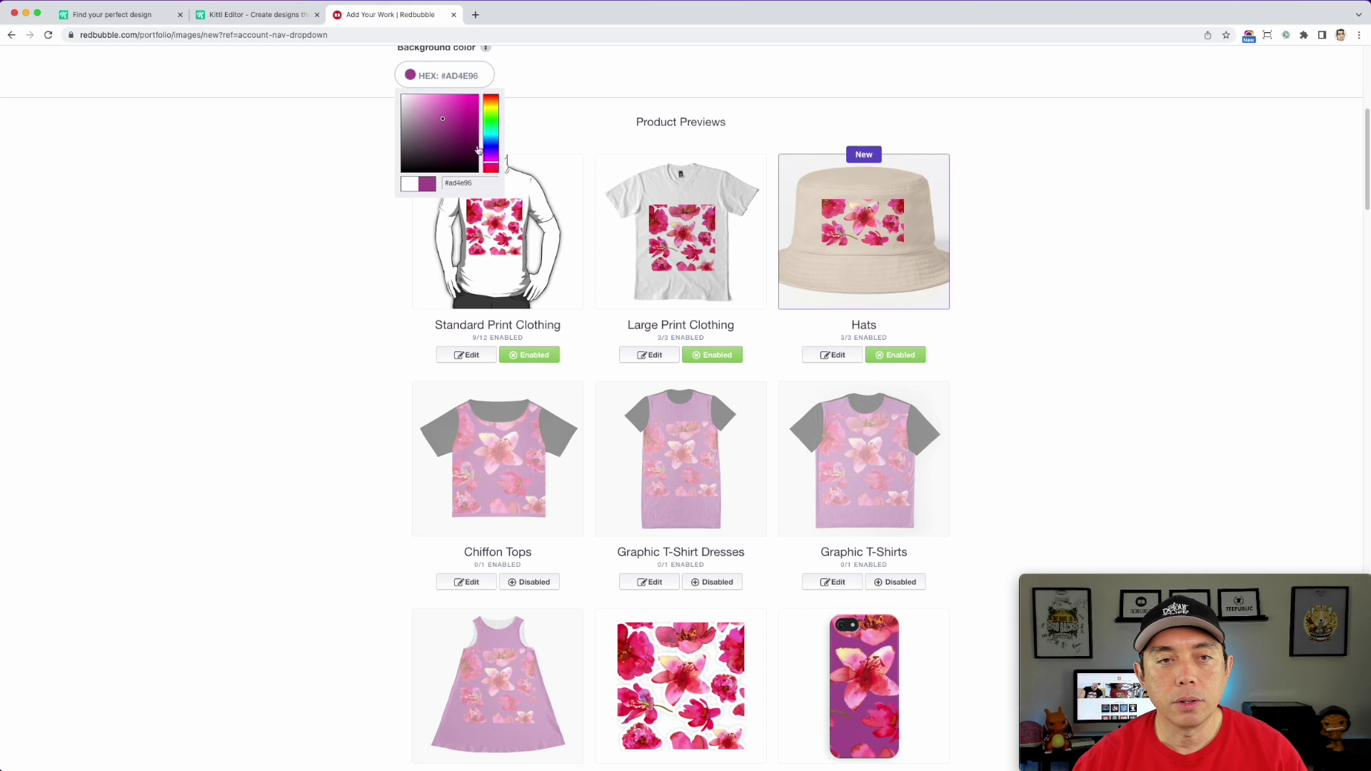
pyautogui.click(461, 129)
pyautogui.scroll(-3, 685, 396)
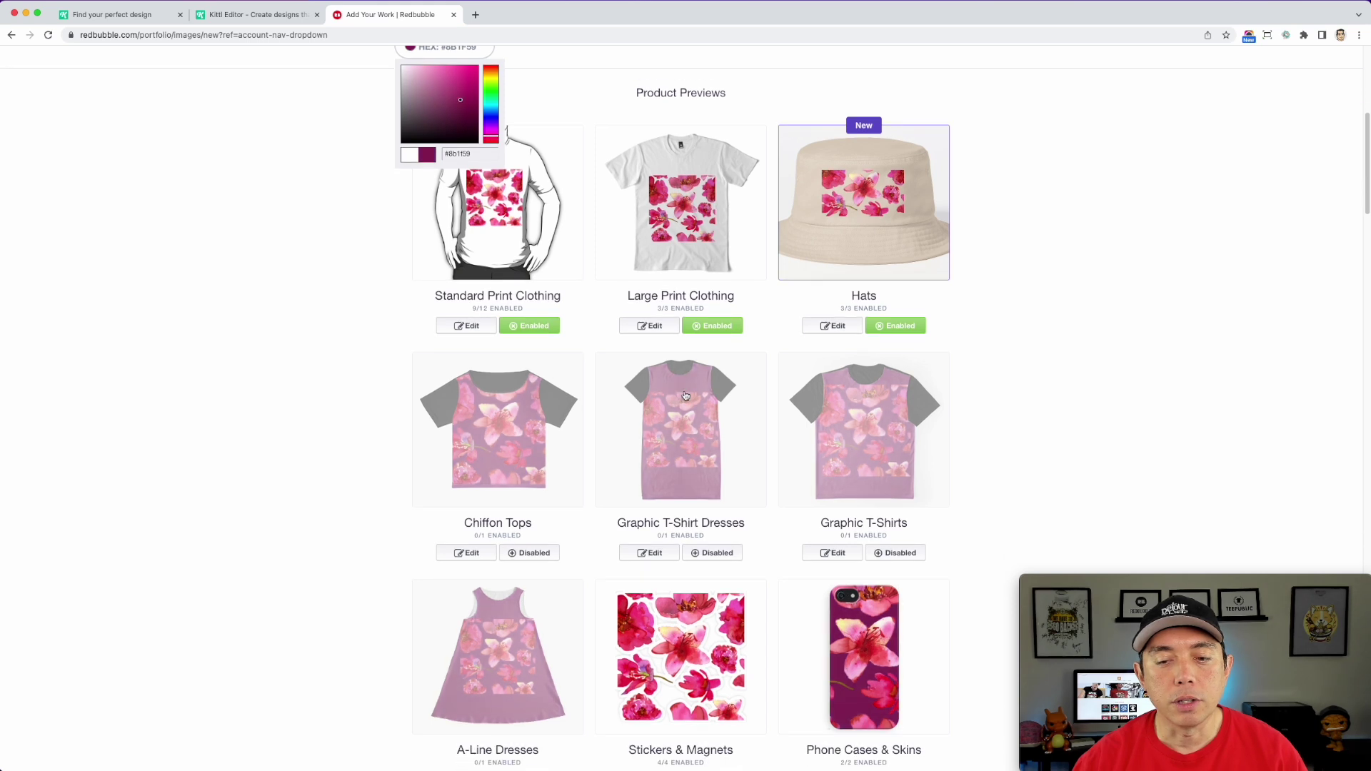
# Examine how the #8b1f59 background shows on the product previews, from Standard Print Clothing through Duvets, Comforters & Shower Curtains
pyautogui.scroll(-2, 685, 396)
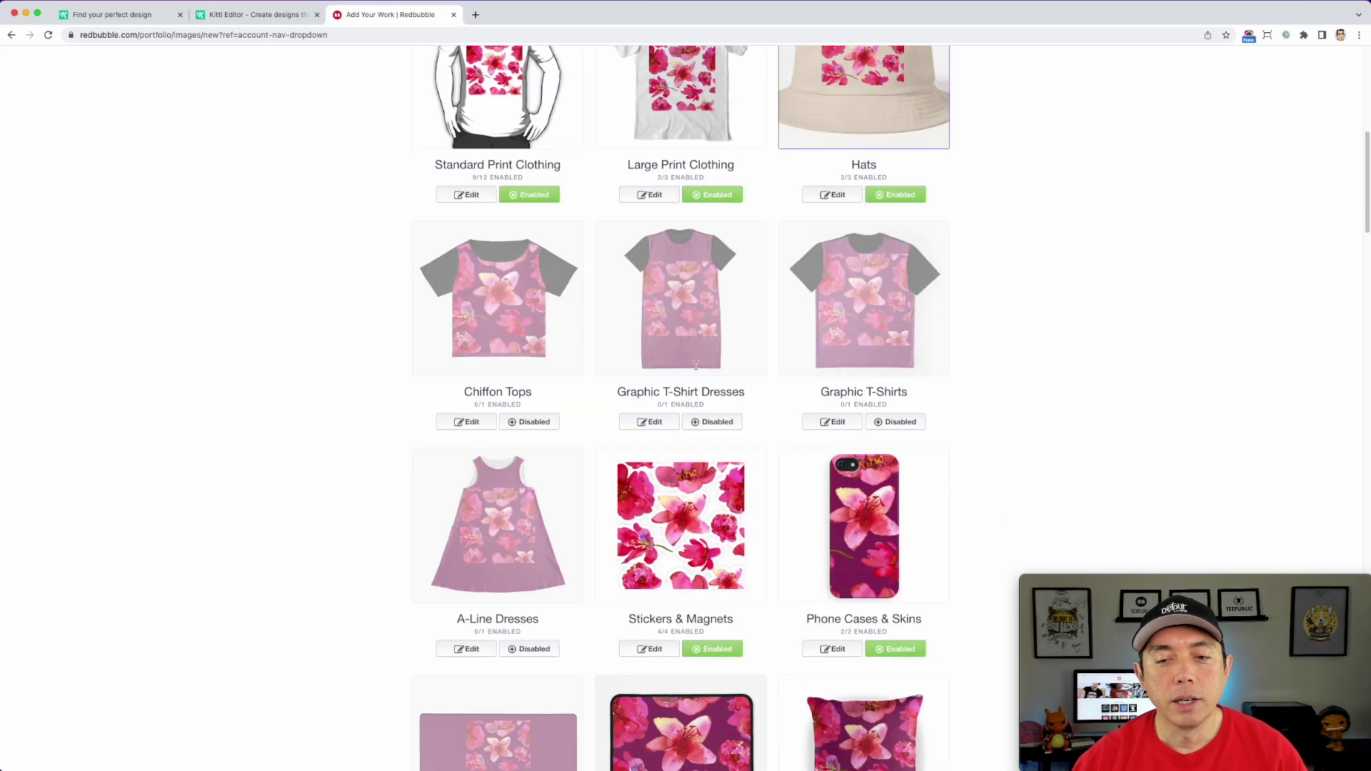
pyautogui.scroll(3, 566, 297)
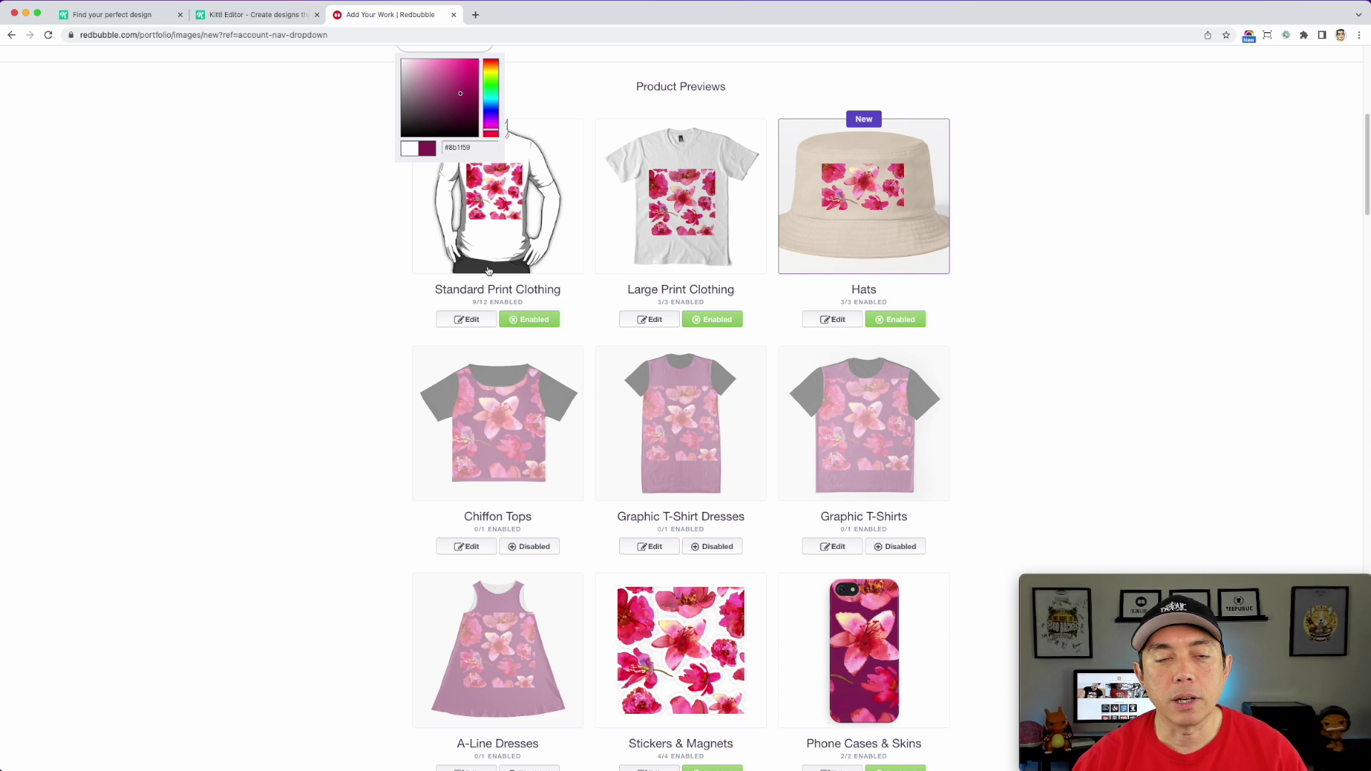
pyautogui.scroll(1, 488, 270)
pyautogui.scroll(-5, 925, 473)
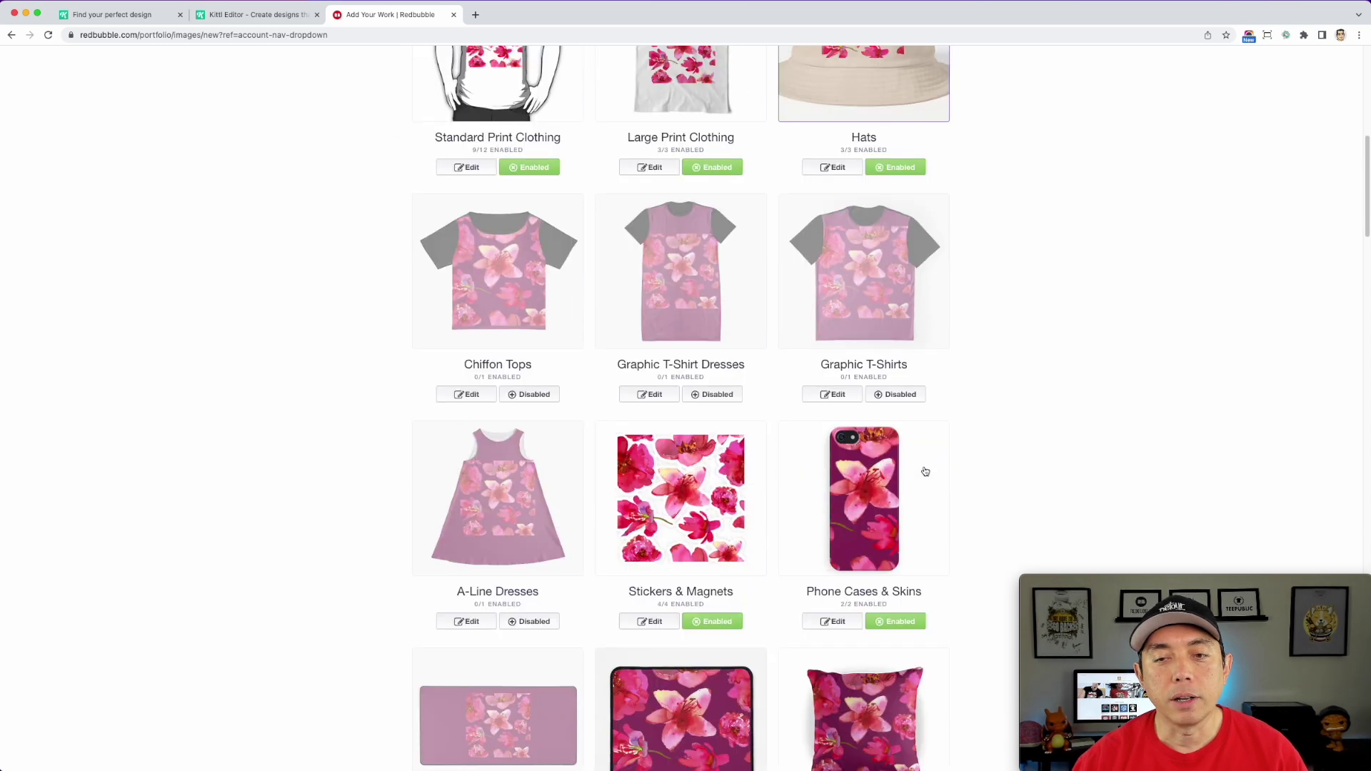
pyautogui.scroll(4, 861, 389)
pyautogui.scroll(-9, 857, 412)
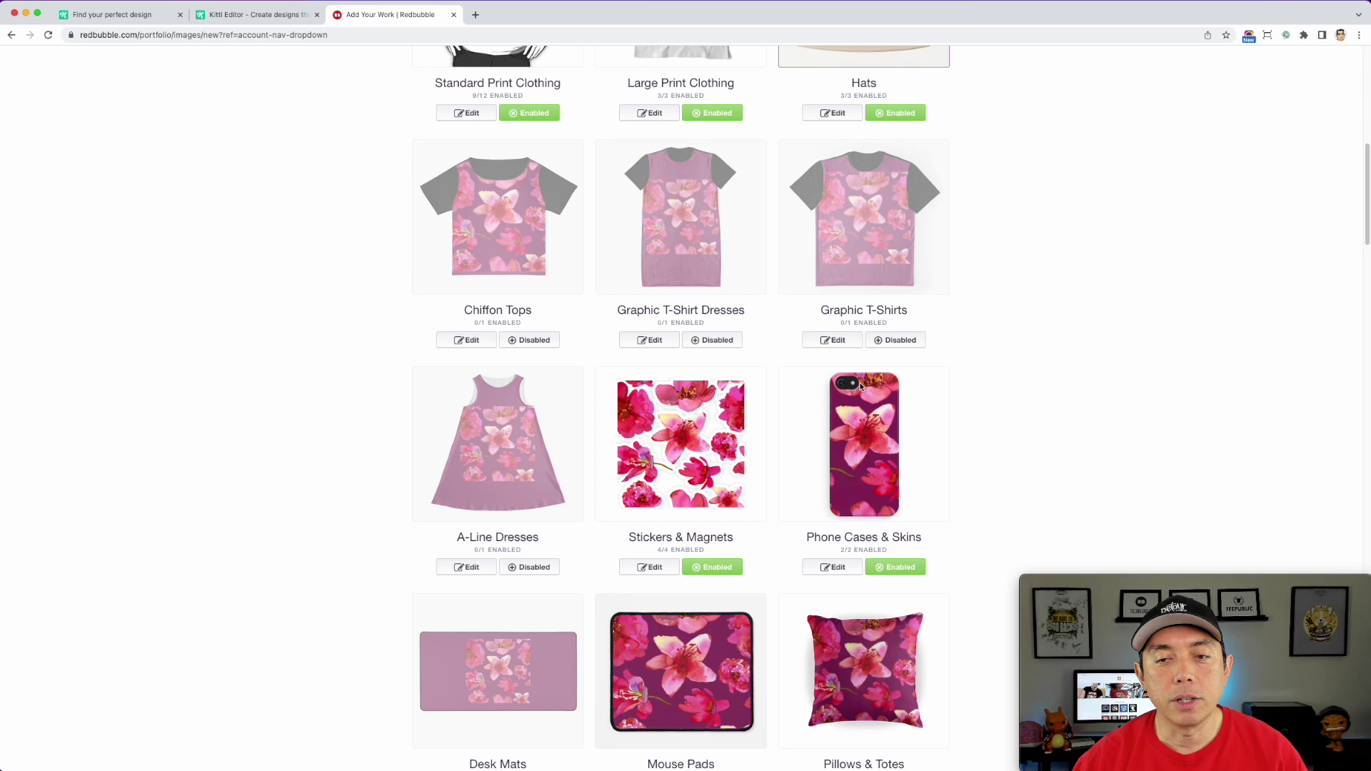
pyautogui.scroll(-10, 857, 412)
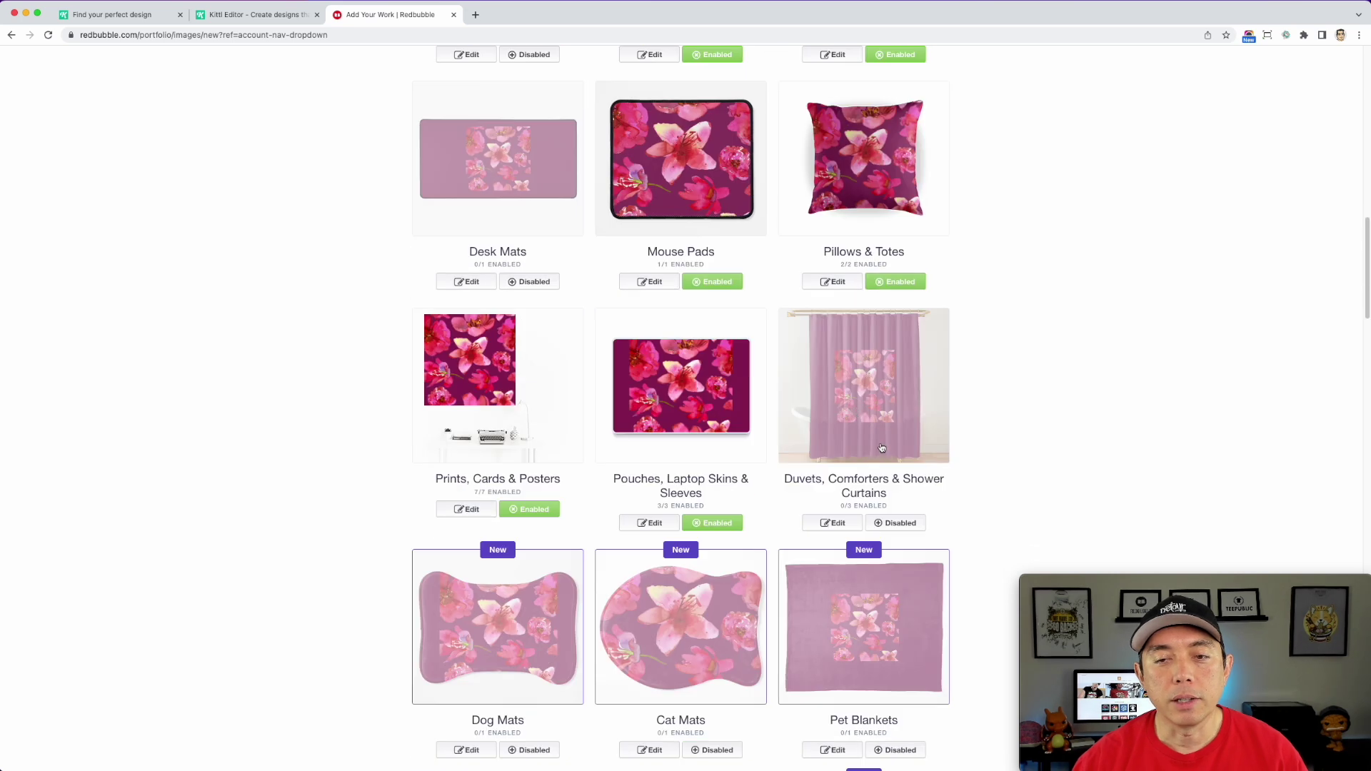
pyautogui.scroll(19, 882, 449)
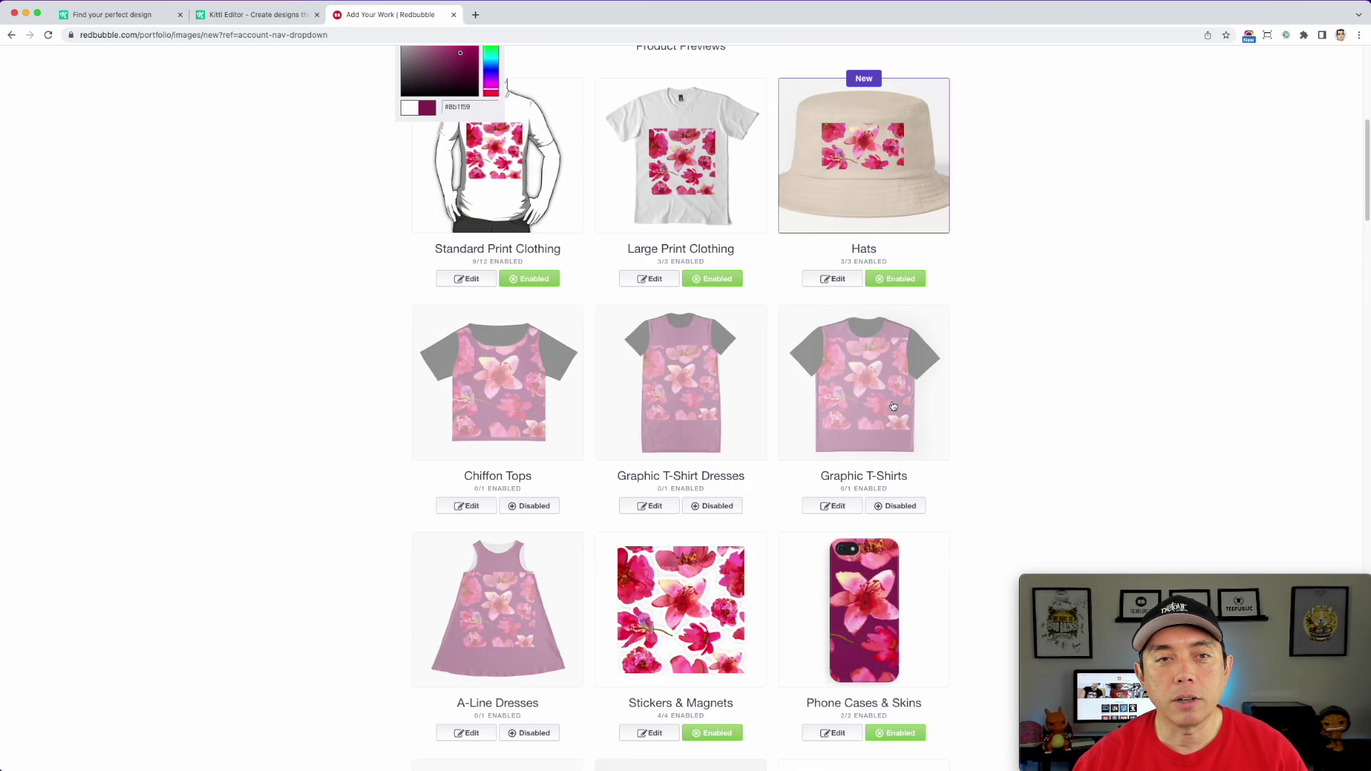
pyautogui.scroll(4, 785, 371)
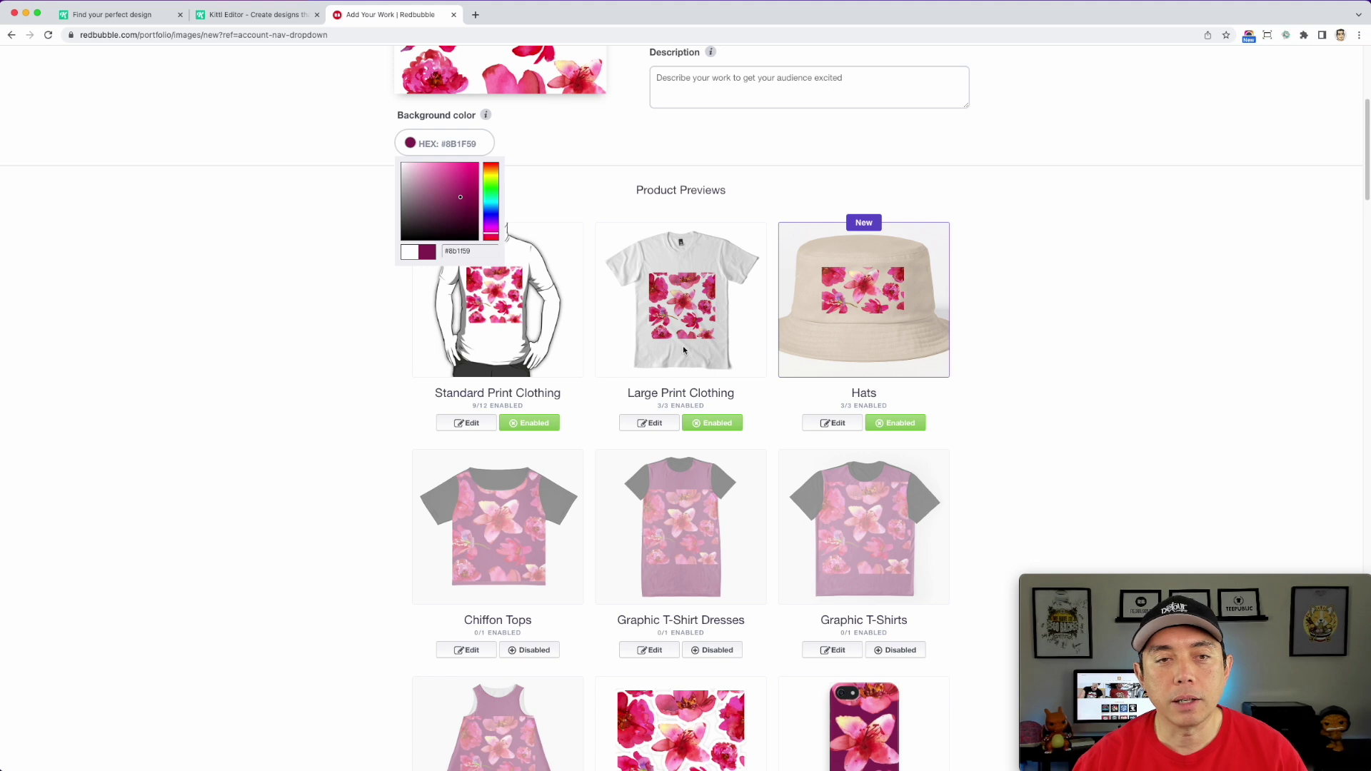
pyautogui.scroll(-19, 682, 347)
pyautogui.scroll(-7, 869, 227)
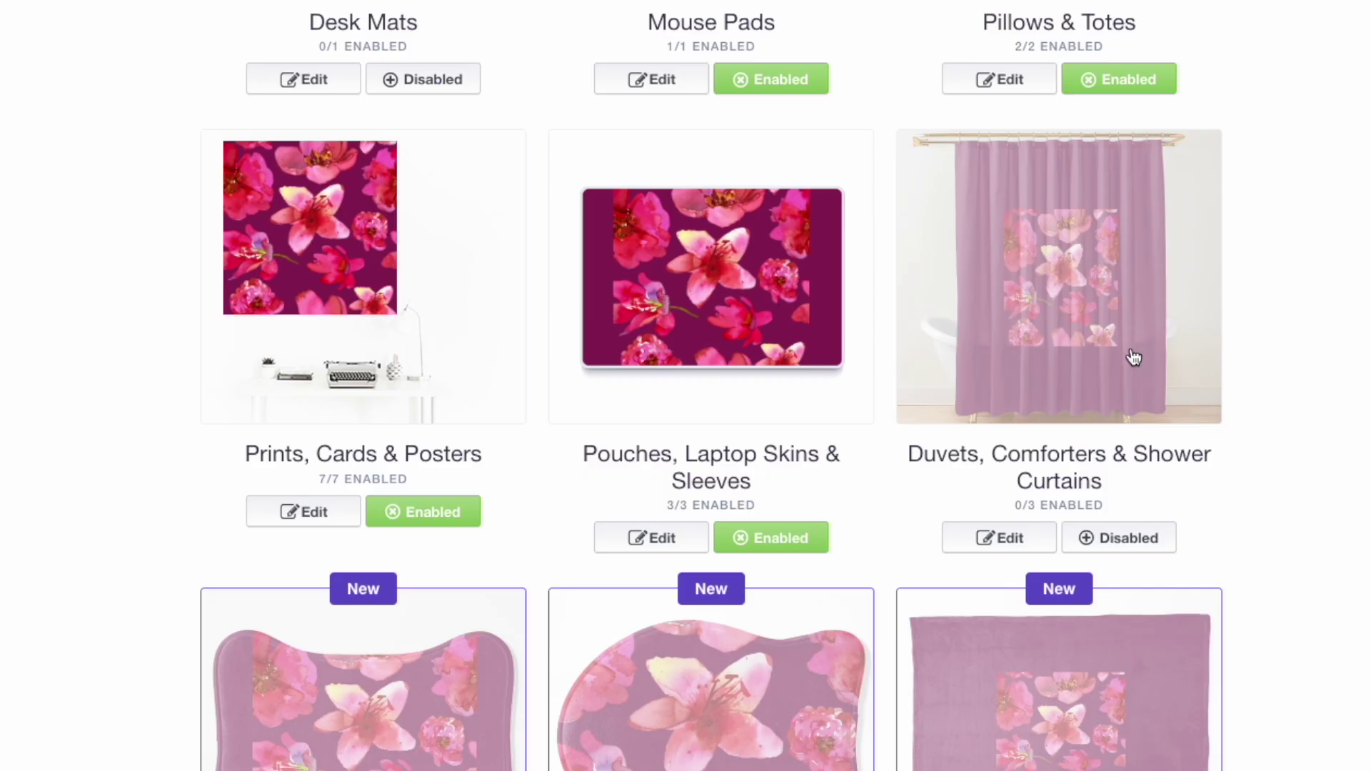
# Edit Duvets, Comforters & Shower Curtains to repeat the image in a regular grid pattern and set its scale to 94%
pyautogui.scroll(-1, 1133, 354)
pyautogui.scroll(-5, 1129, 368)
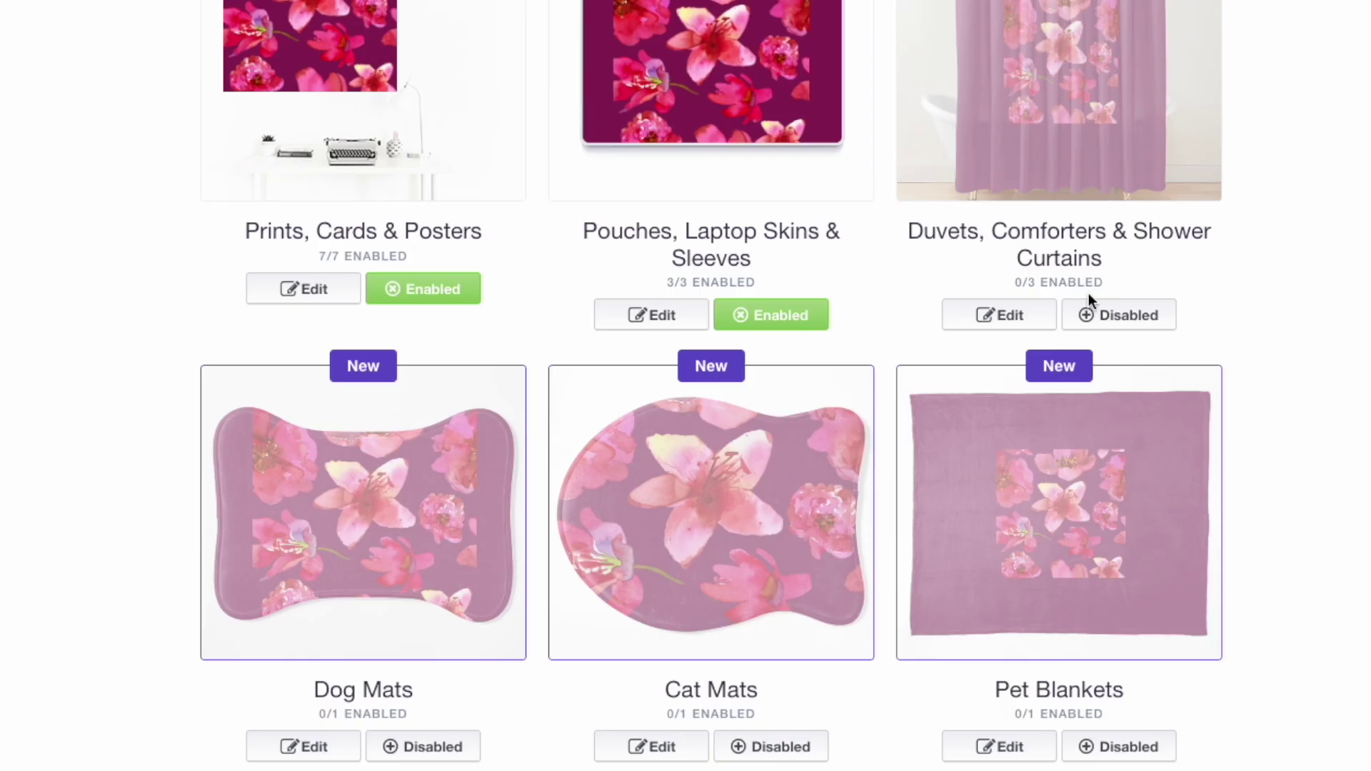
pyautogui.click(999, 315)
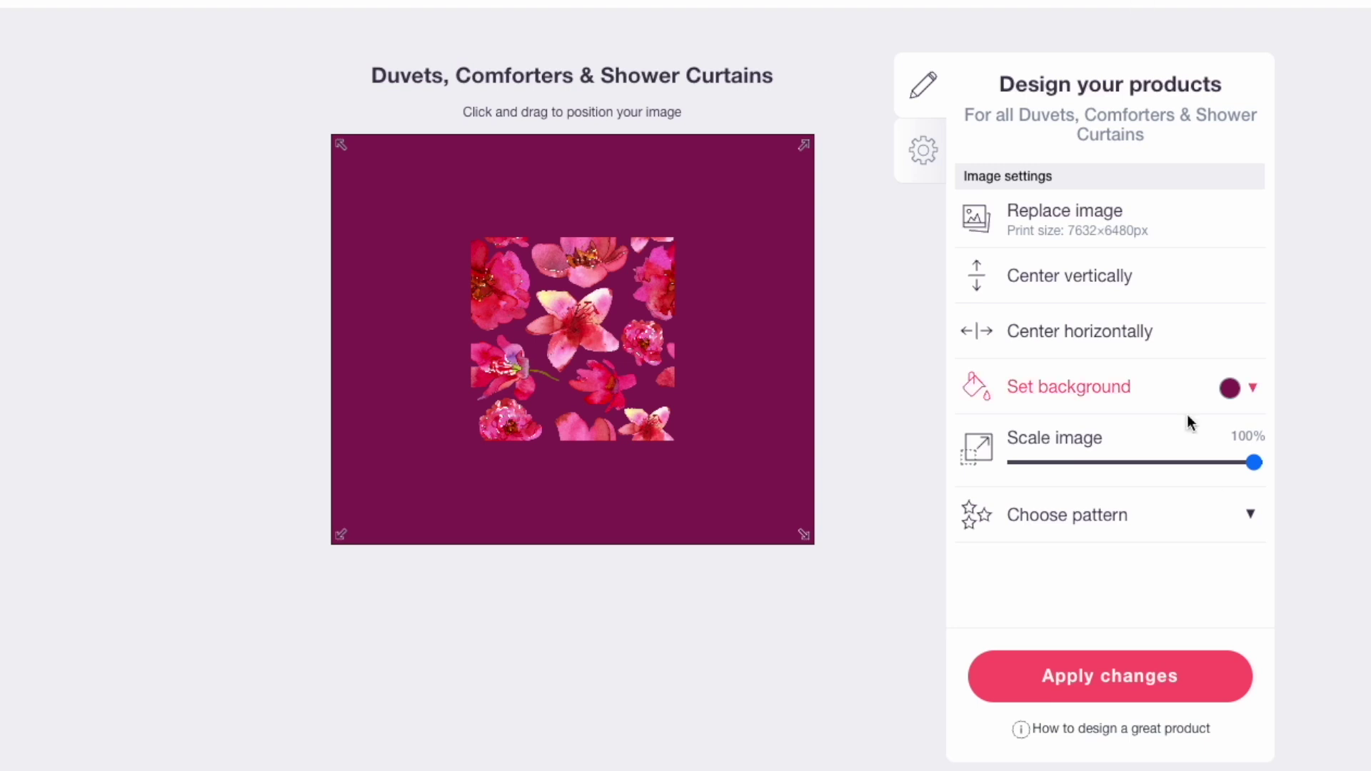
pyautogui.click(1118, 519)
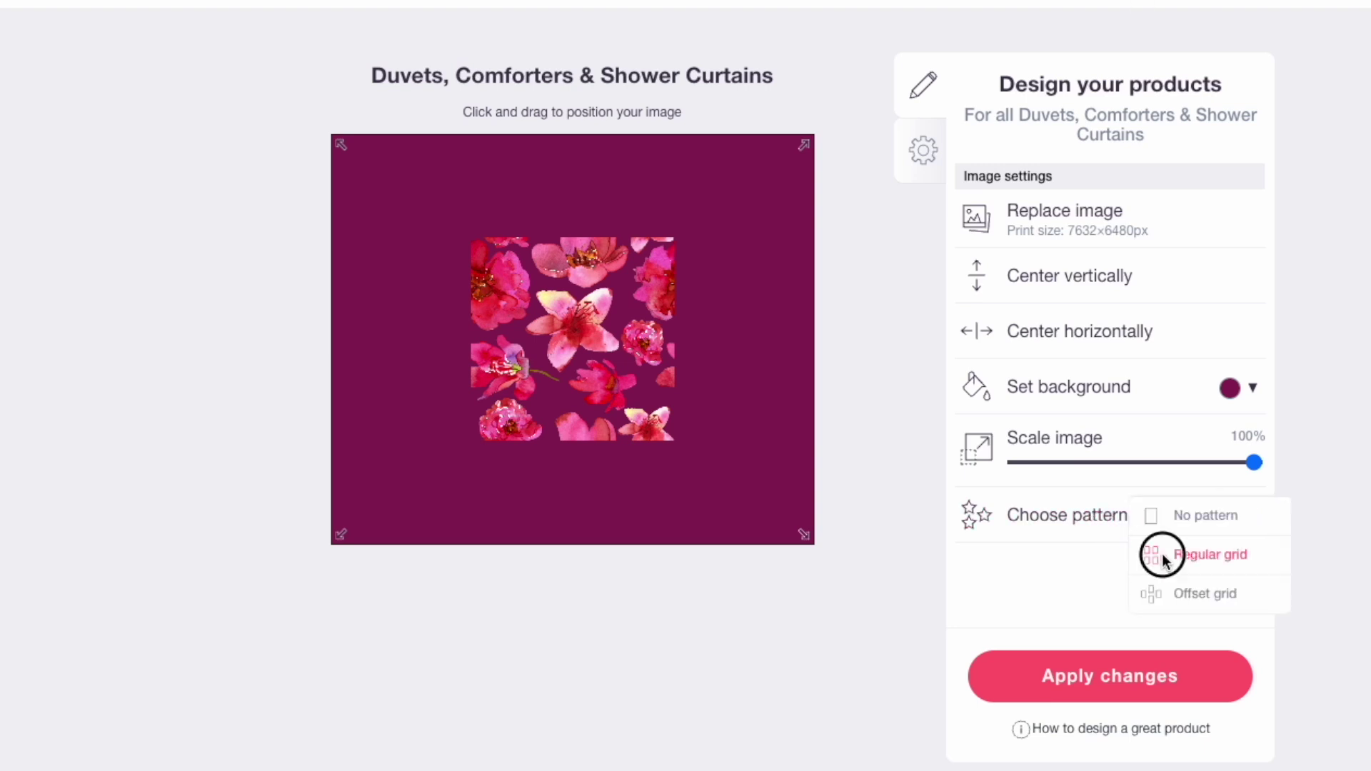
pyautogui.click(1163, 551)
pyautogui.moveTo(1263, 472); pyautogui.dragTo(1239, 464)
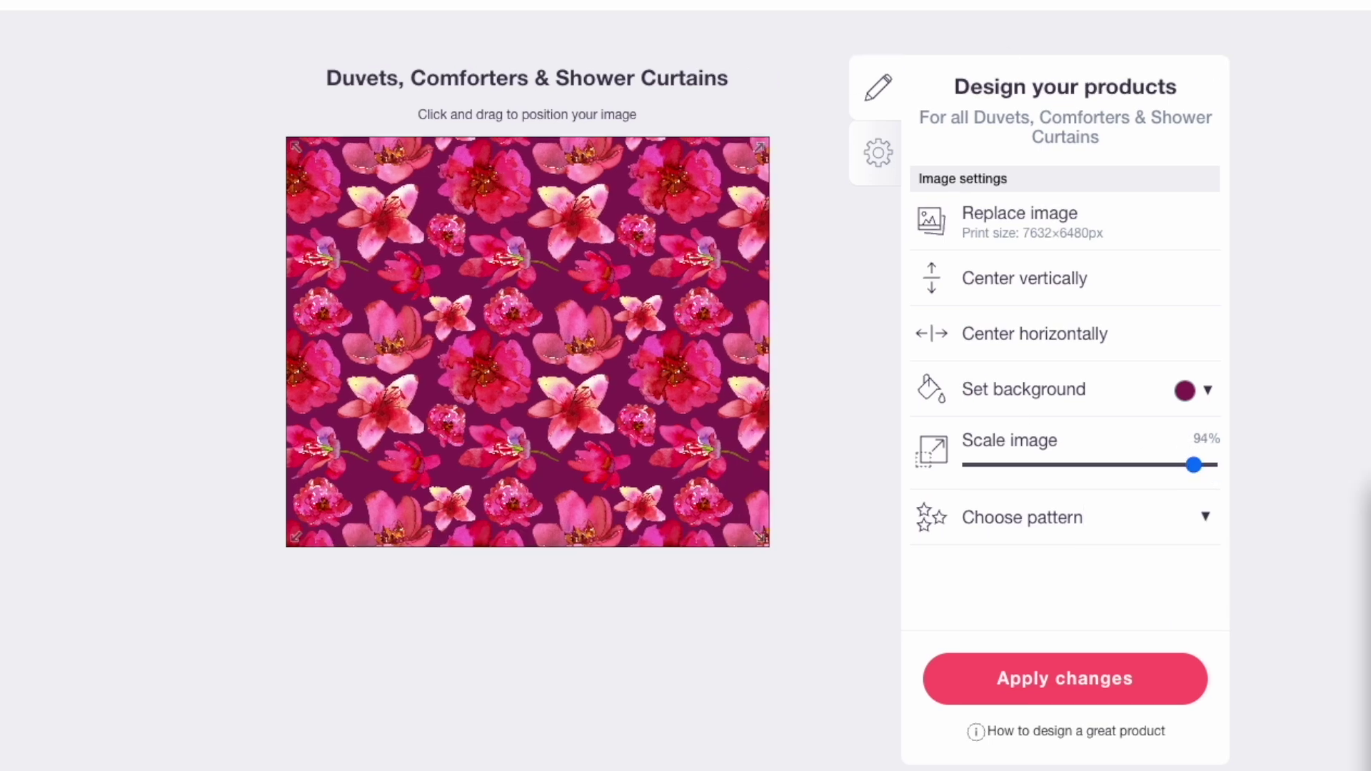
# Try a brown background #8b621f for the duvets and shower curtains, set it to dark blue instead, and compare the product previews
pyautogui.click(1190, 394)
pyautogui.click(1357, 467)
pyautogui.moveTo(1358, 472); pyautogui.dragTo(1352, 428)
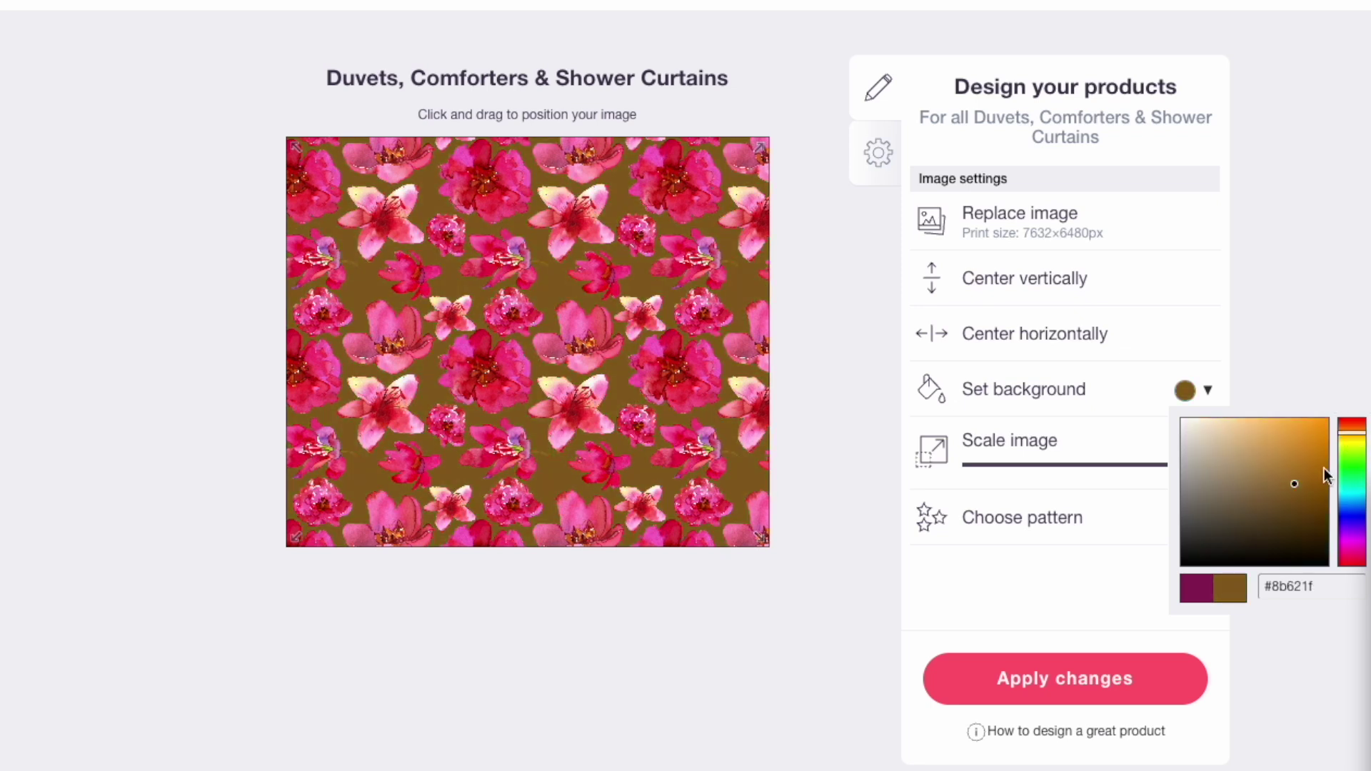
pyautogui.click(1354, 511)
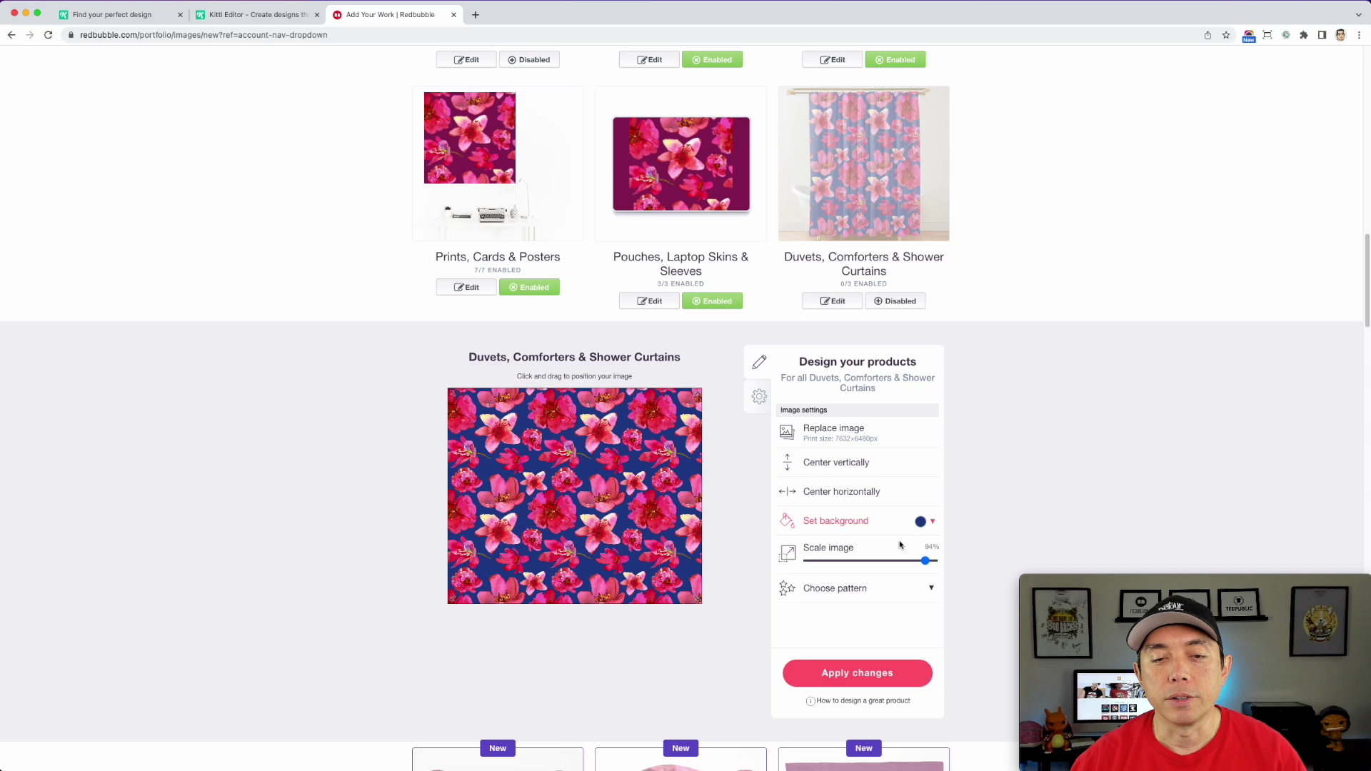
pyautogui.scroll(-5, 899, 540)
pyautogui.scroll(-10, 899, 545)
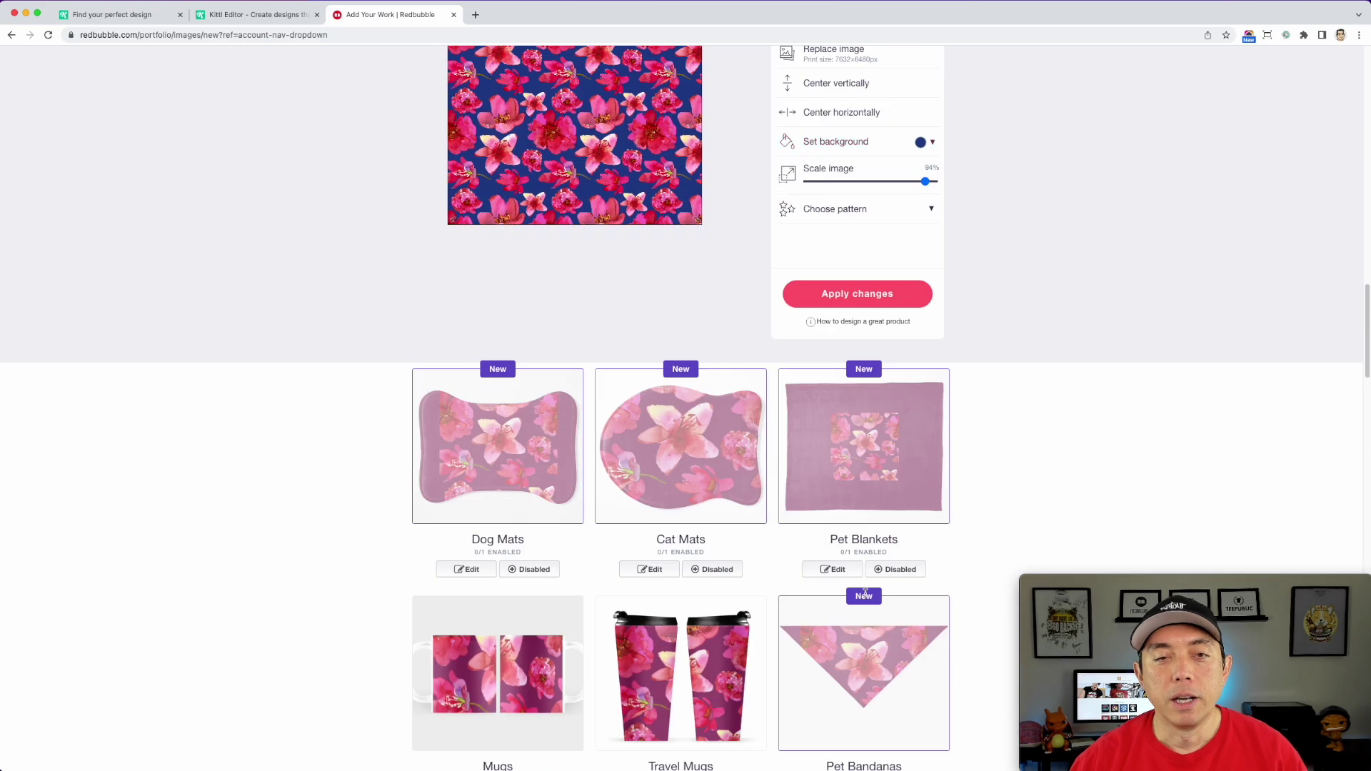
pyautogui.scroll(15, 841, 442)
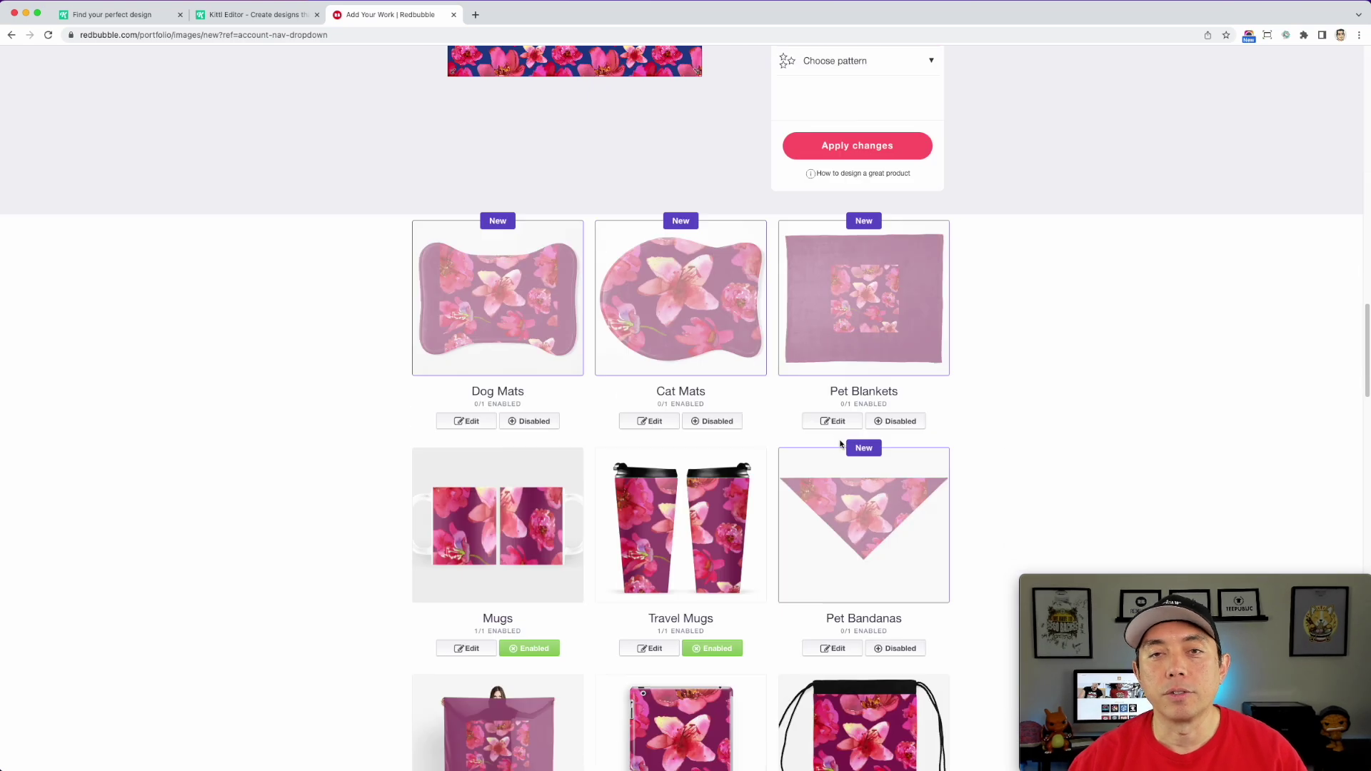
pyautogui.scroll(10, 840, 444)
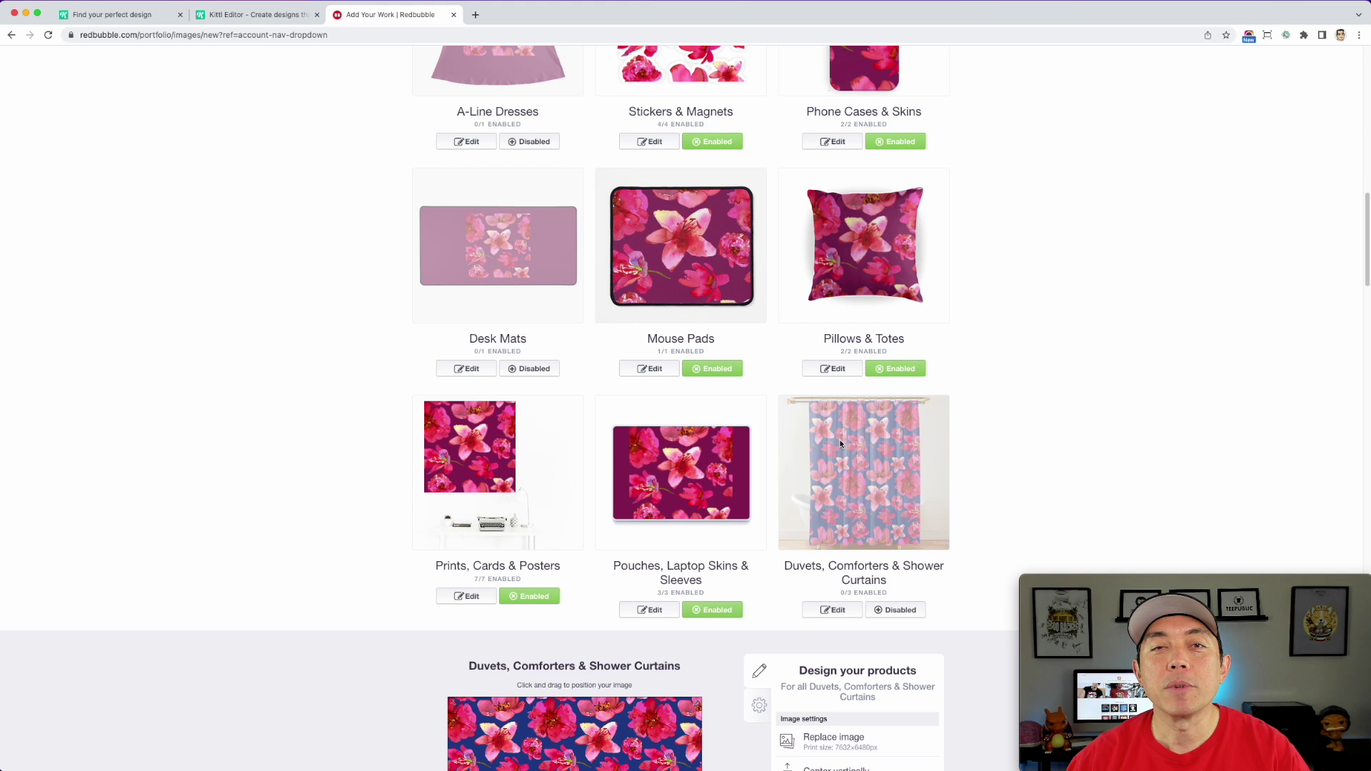
pyautogui.scroll(3, 840, 444)
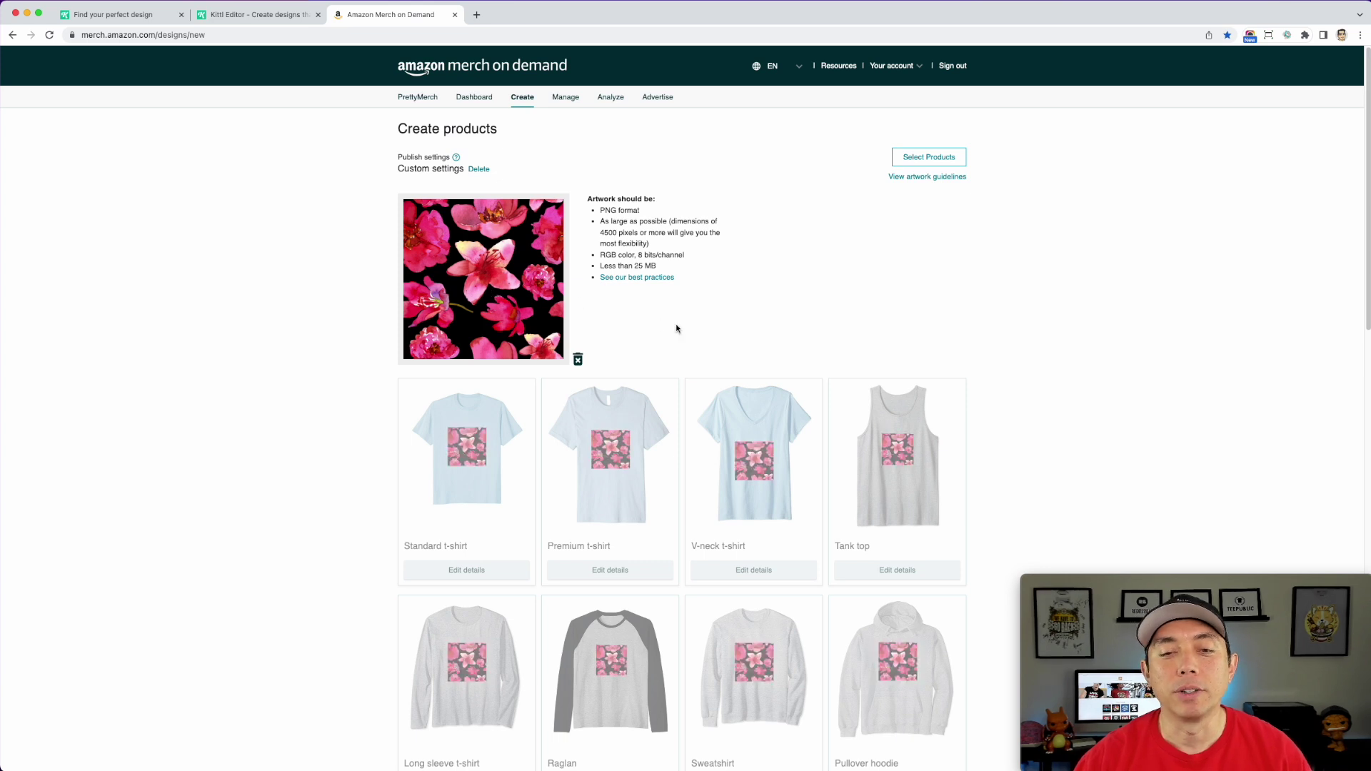
# In Amazon Merch on Demand, scale the PopSockets grip artwork to 16% and reposition it to cover the whole circle
pyautogui.scroll(-5, 677, 329)
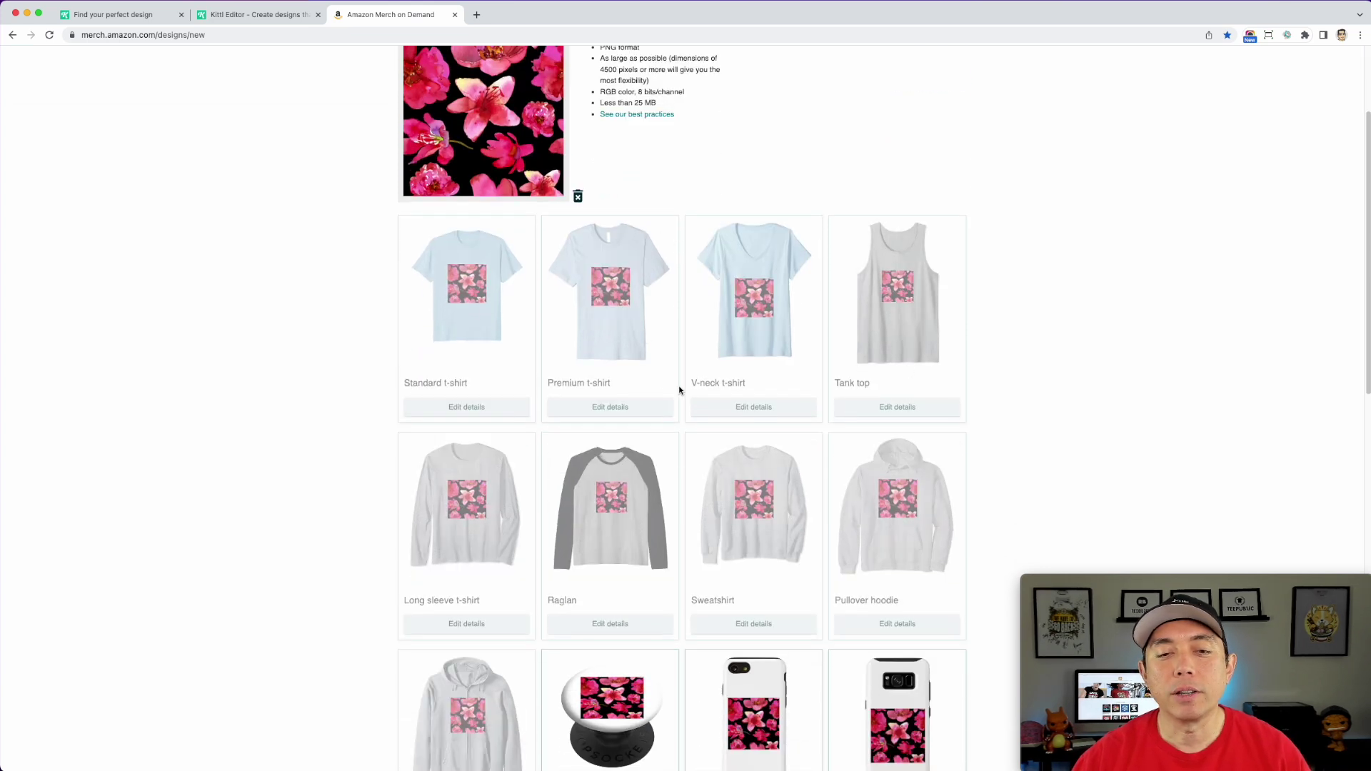
pyautogui.scroll(-10, 680, 390)
pyautogui.click(618, 464)
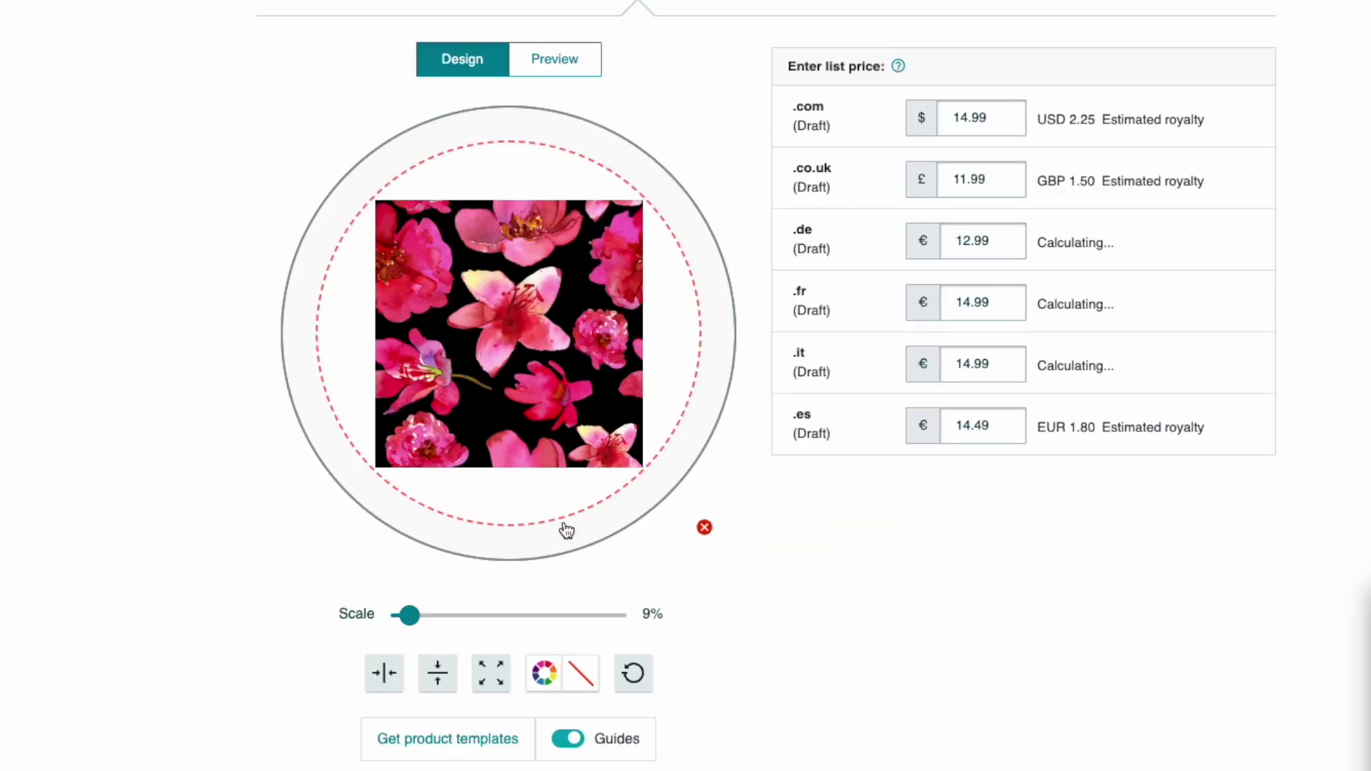
pyautogui.moveTo(409, 615); pyautogui.dragTo(426, 615)
pyautogui.moveTo(398, 275); pyautogui.dragTo(372, 262)
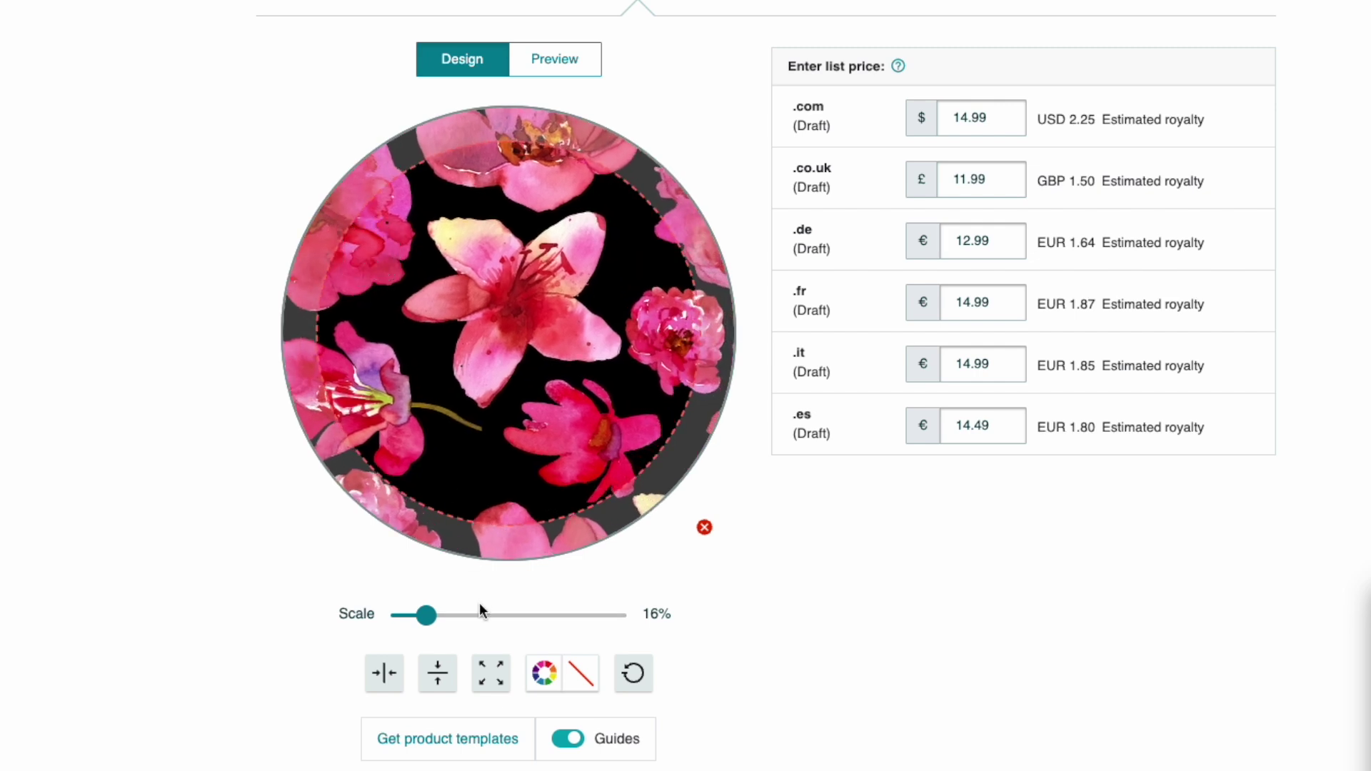
pyautogui.moveTo(426, 616); pyautogui.dragTo(428, 615)
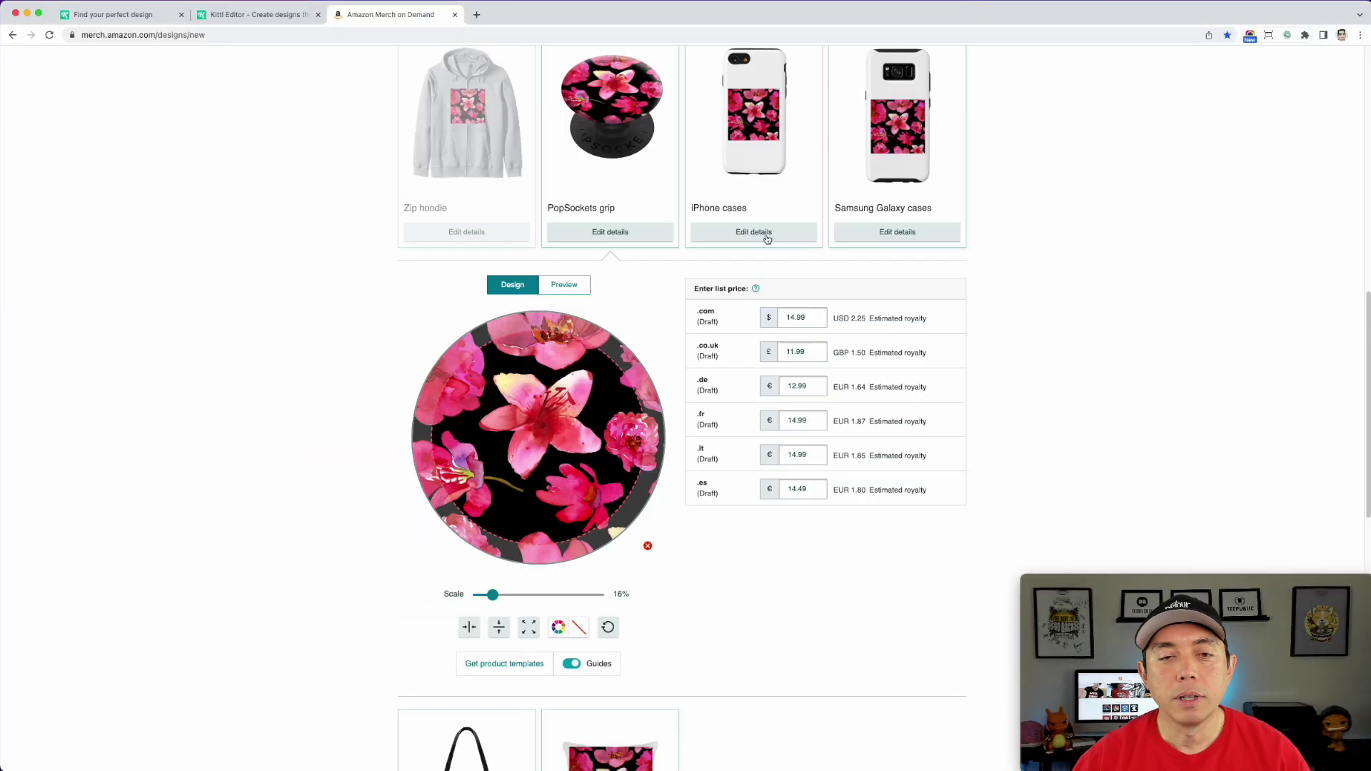
# Scale the iPhone cases artwork to 100% and reposition it to cover the whole case
pyautogui.click(754, 232)
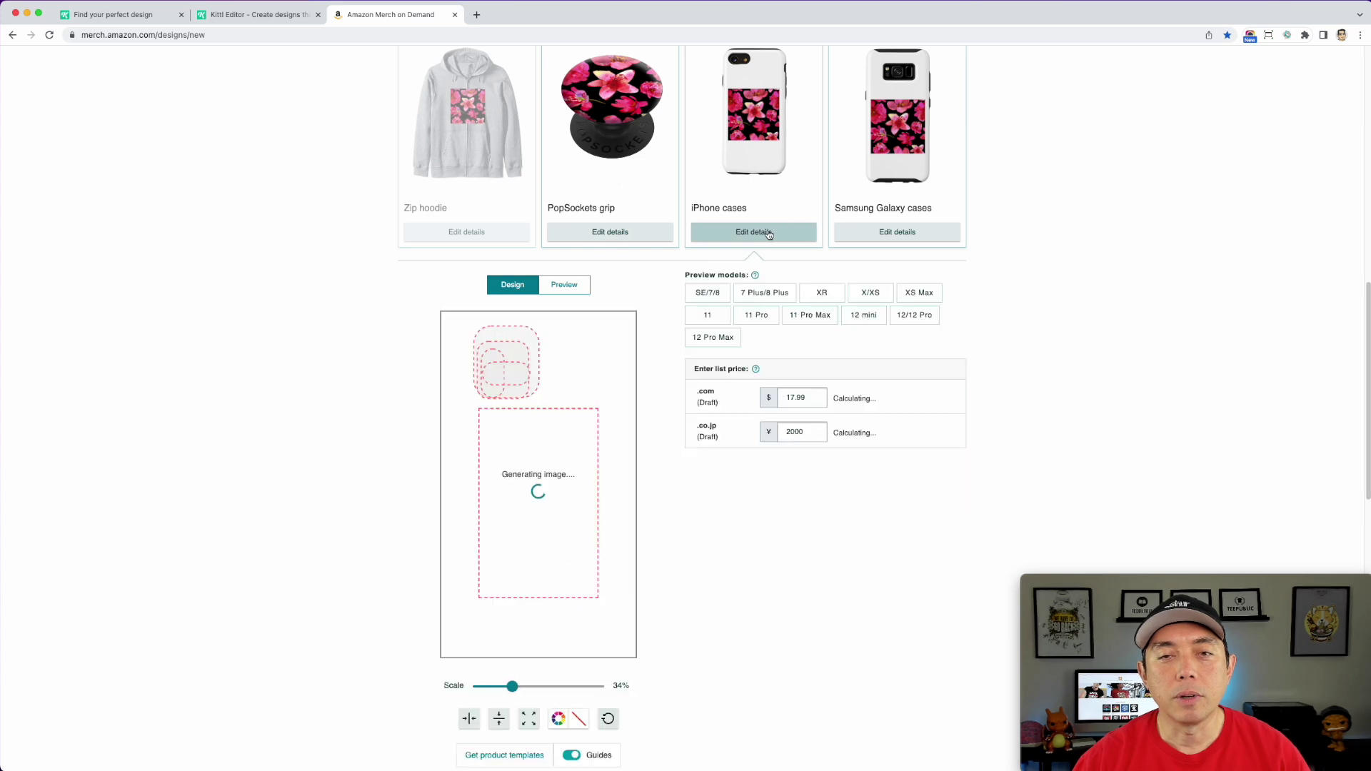
pyautogui.moveTo(518, 405); pyautogui.dragTo(511, 357)
pyautogui.moveTo(513, 687); pyautogui.dragTo(630, 699)
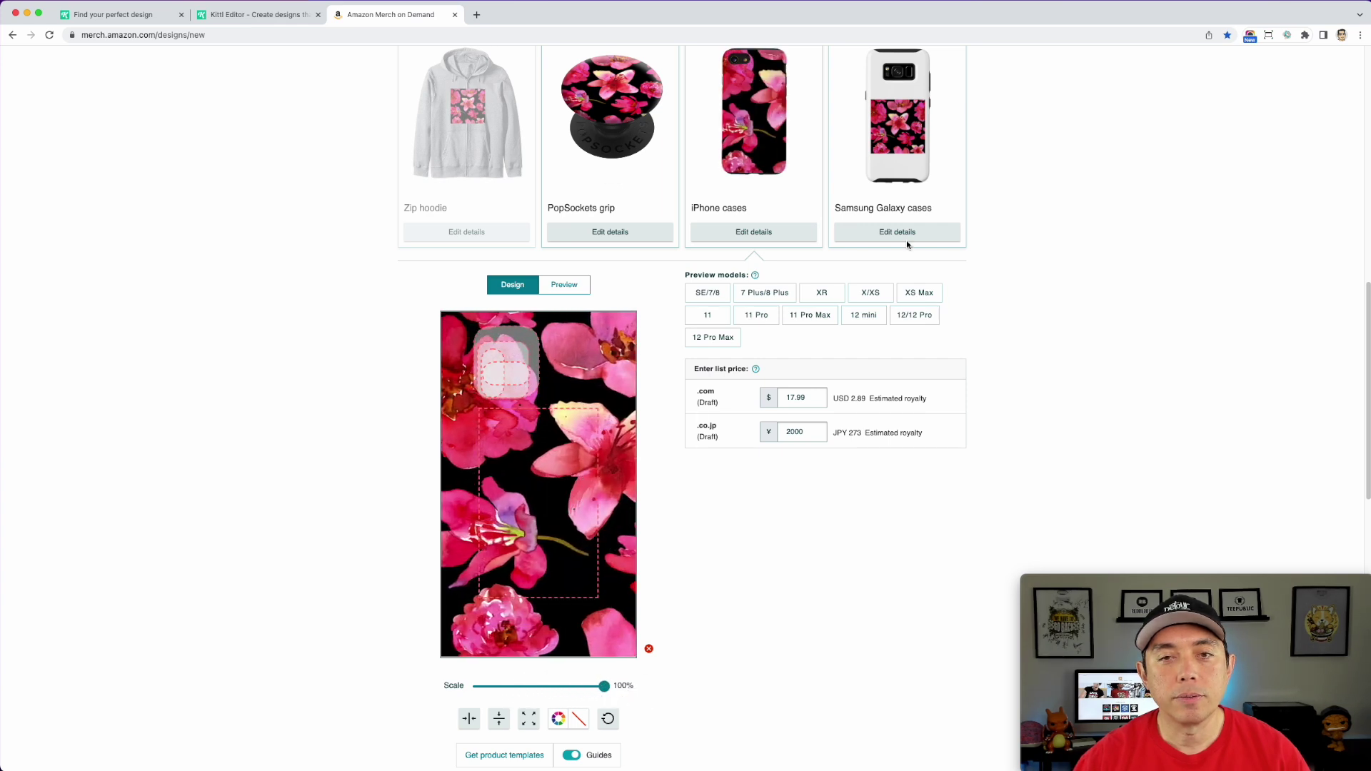
pyautogui.moveTo(595, 395)
pyautogui.mouseDown()
pyautogui.moveTo(523, 382)
pyautogui.moveTo(594, 392)
pyautogui.mouseUp()
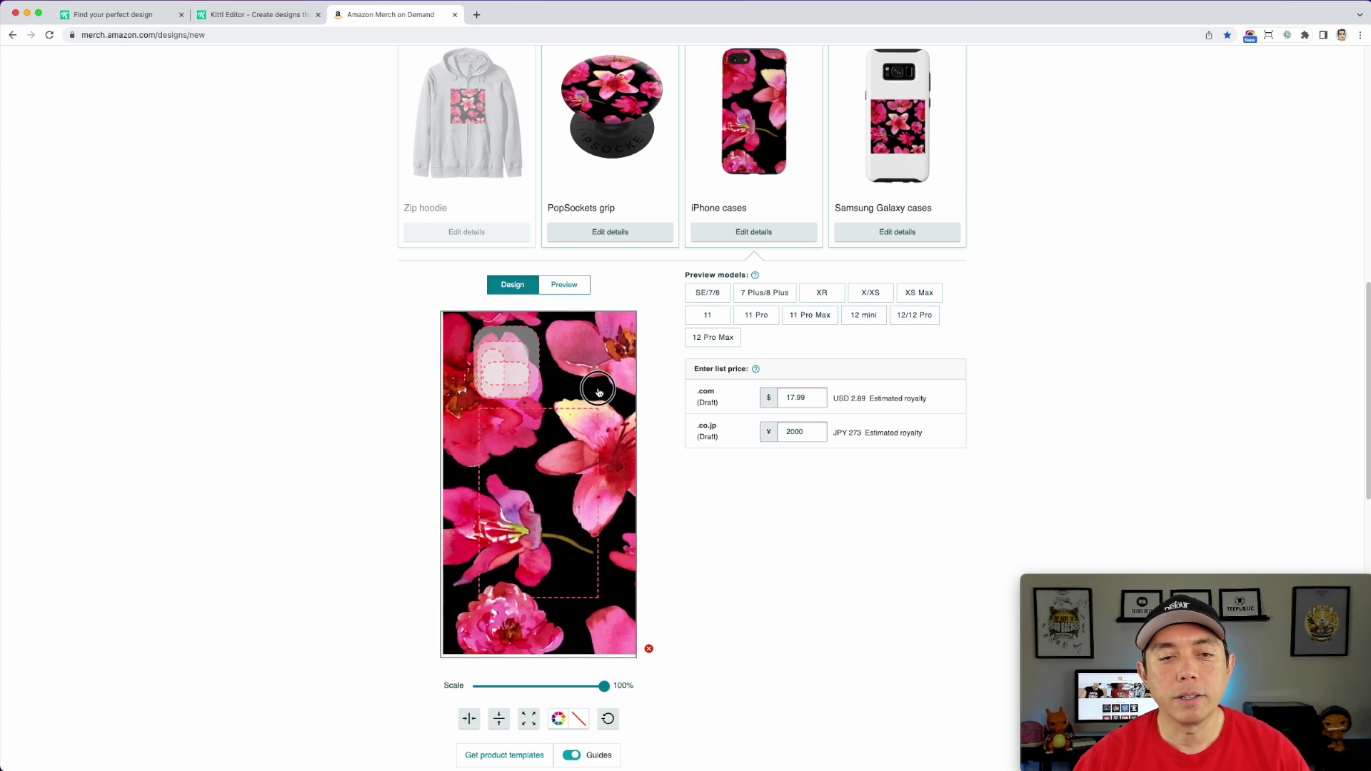
# Scale the Samsung Galaxy cases artwork to 100% and move it up to fill the case area
pyautogui.click(899, 230)
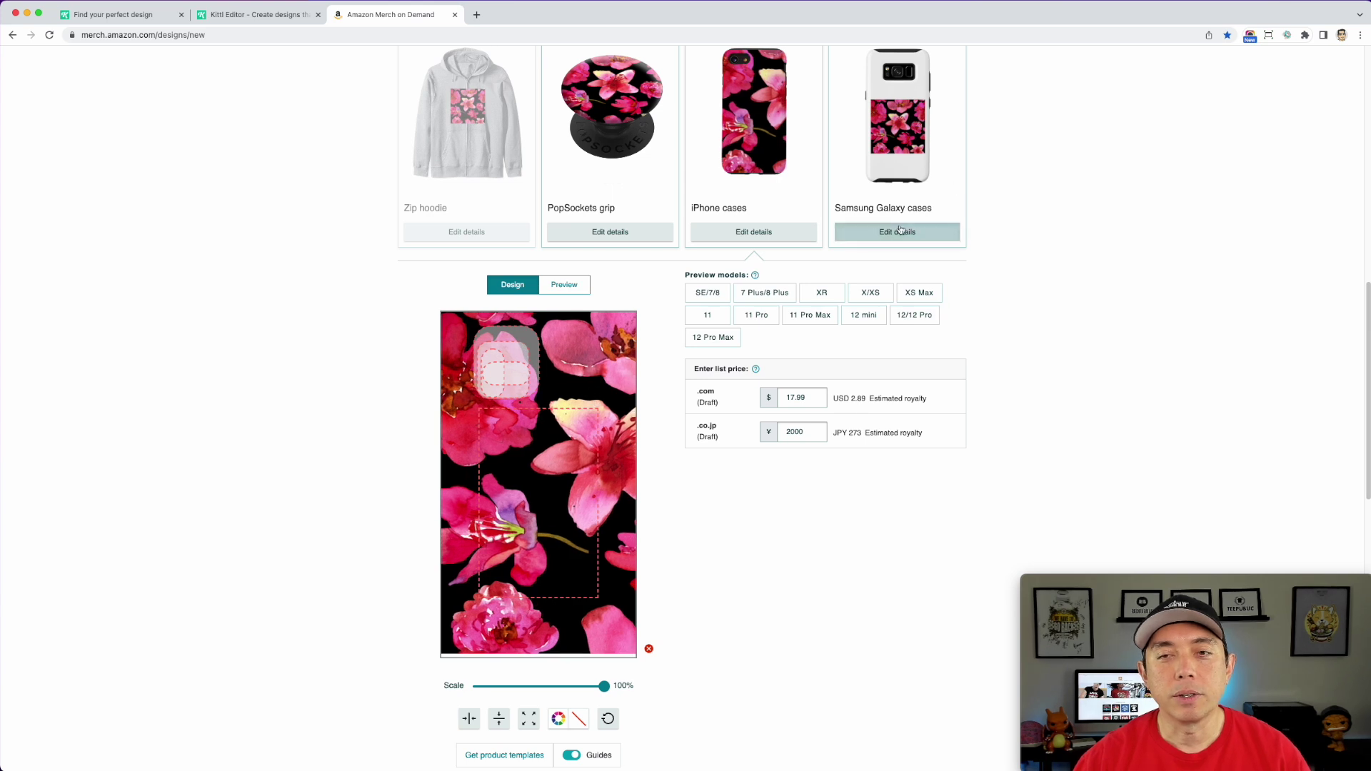
pyautogui.moveTo(519, 685); pyautogui.dragTo(607, 687)
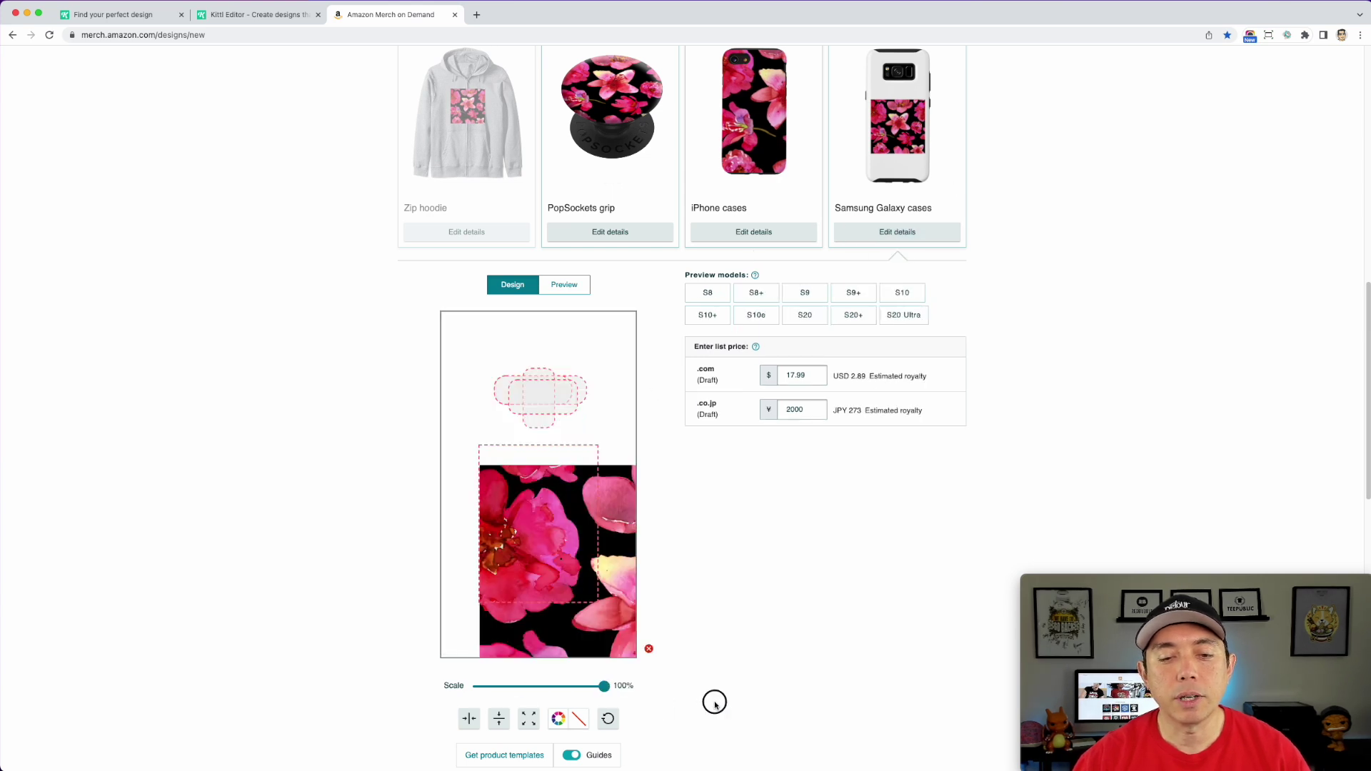
pyautogui.moveTo(527, 483); pyautogui.dragTo(460, 423)
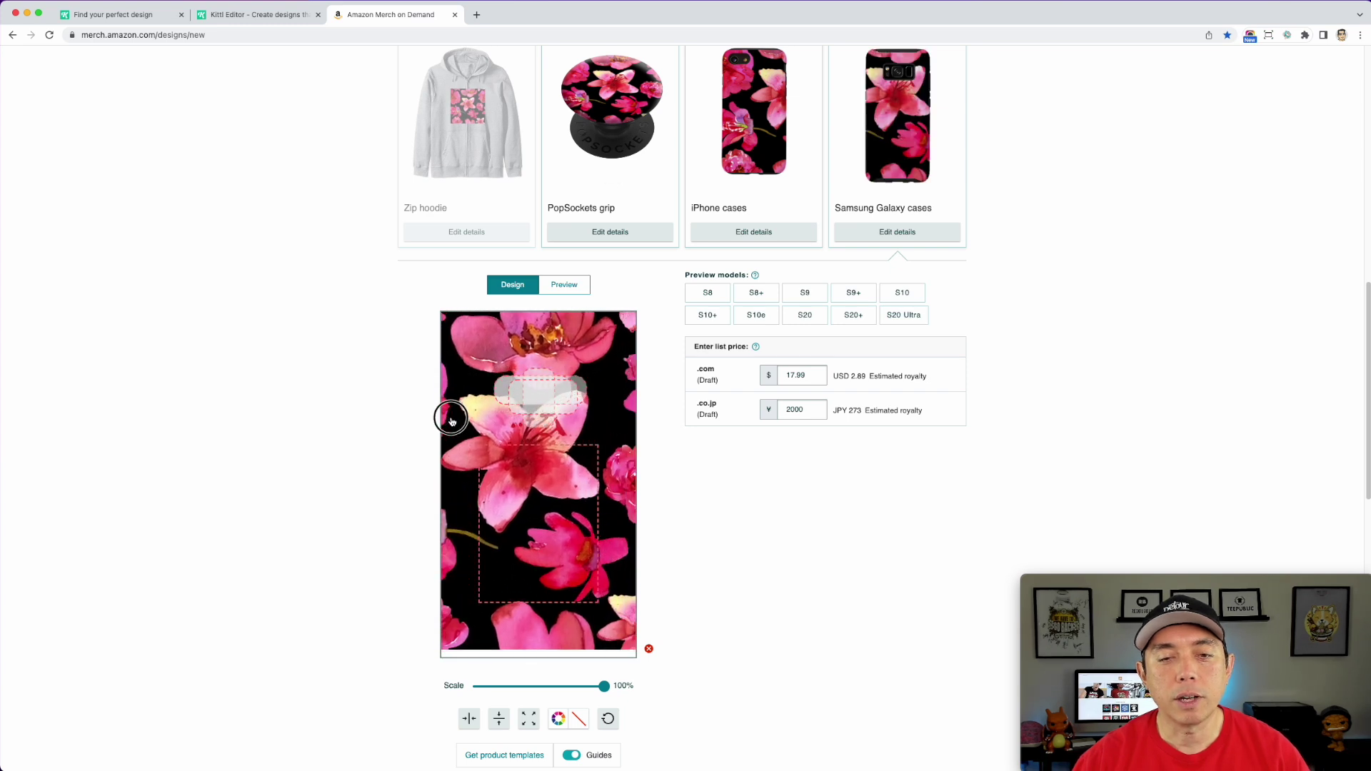
pyautogui.moveTo(584, 378); pyautogui.dragTo(544, 387)
# Enlarge the tote bag artwork to the maximum scale and reposition it to fill the print area
pyautogui.scroll(-5, 760, 478)
pyautogui.scroll(-2, 760, 478)
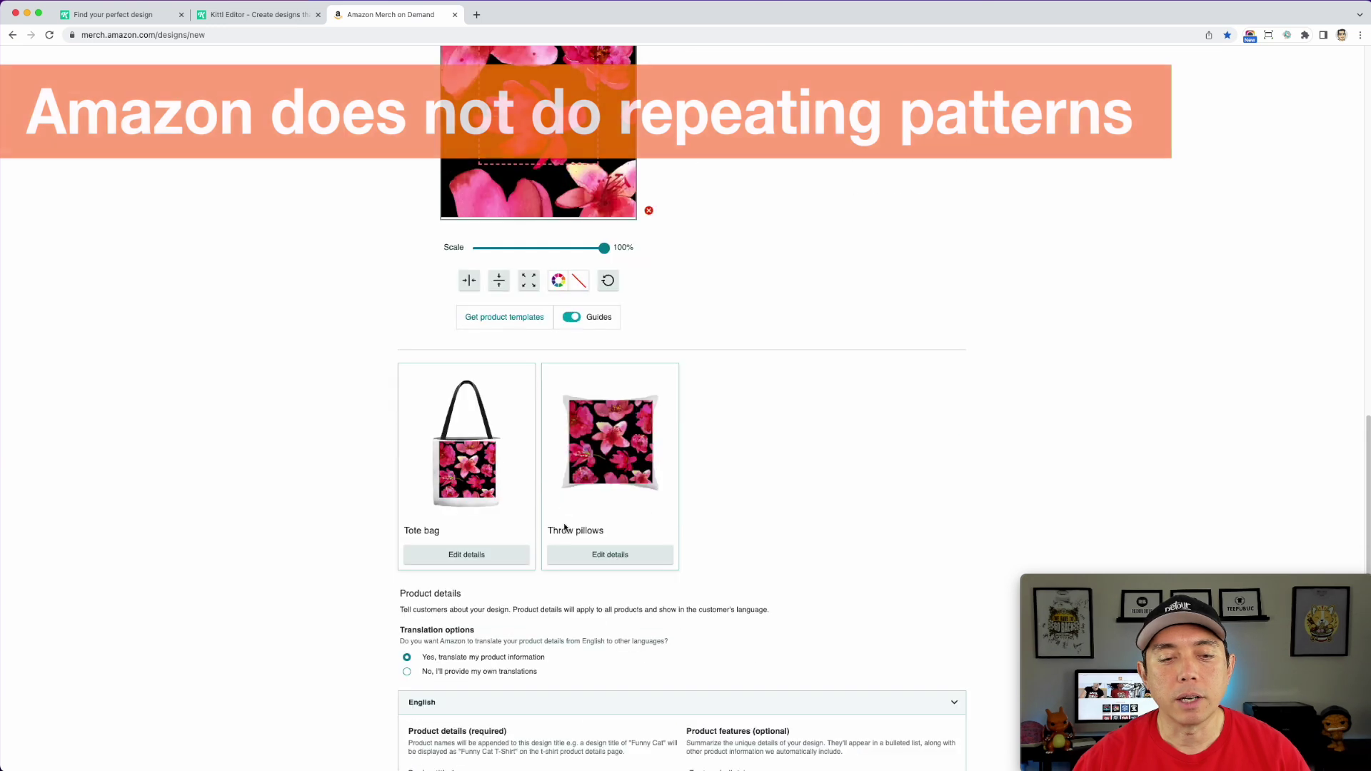
pyautogui.click(505, 556)
pyautogui.scroll(1, 612, 374)
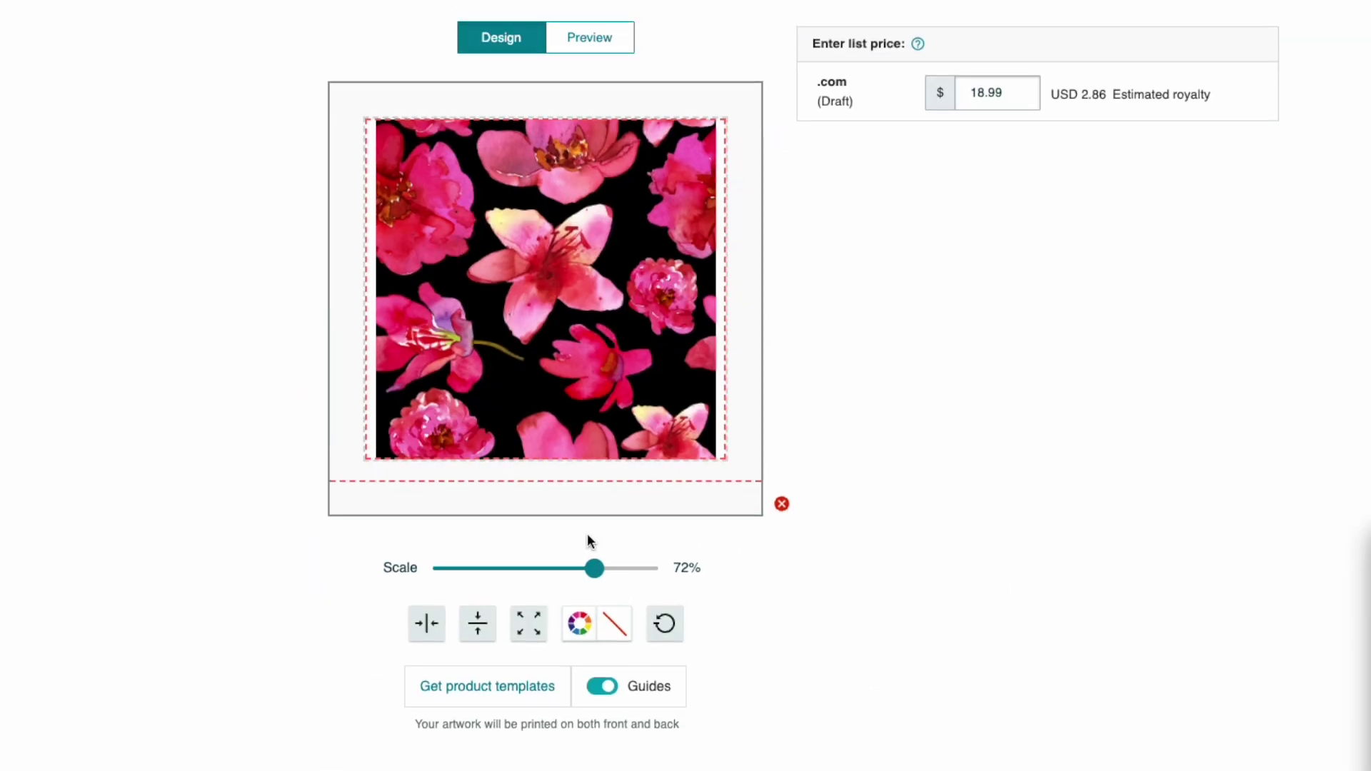
pyautogui.moveTo(596, 567); pyautogui.dragTo(727, 569)
pyautogui.moveTo(598, 311); pyautogui.dragTo(540, 267)
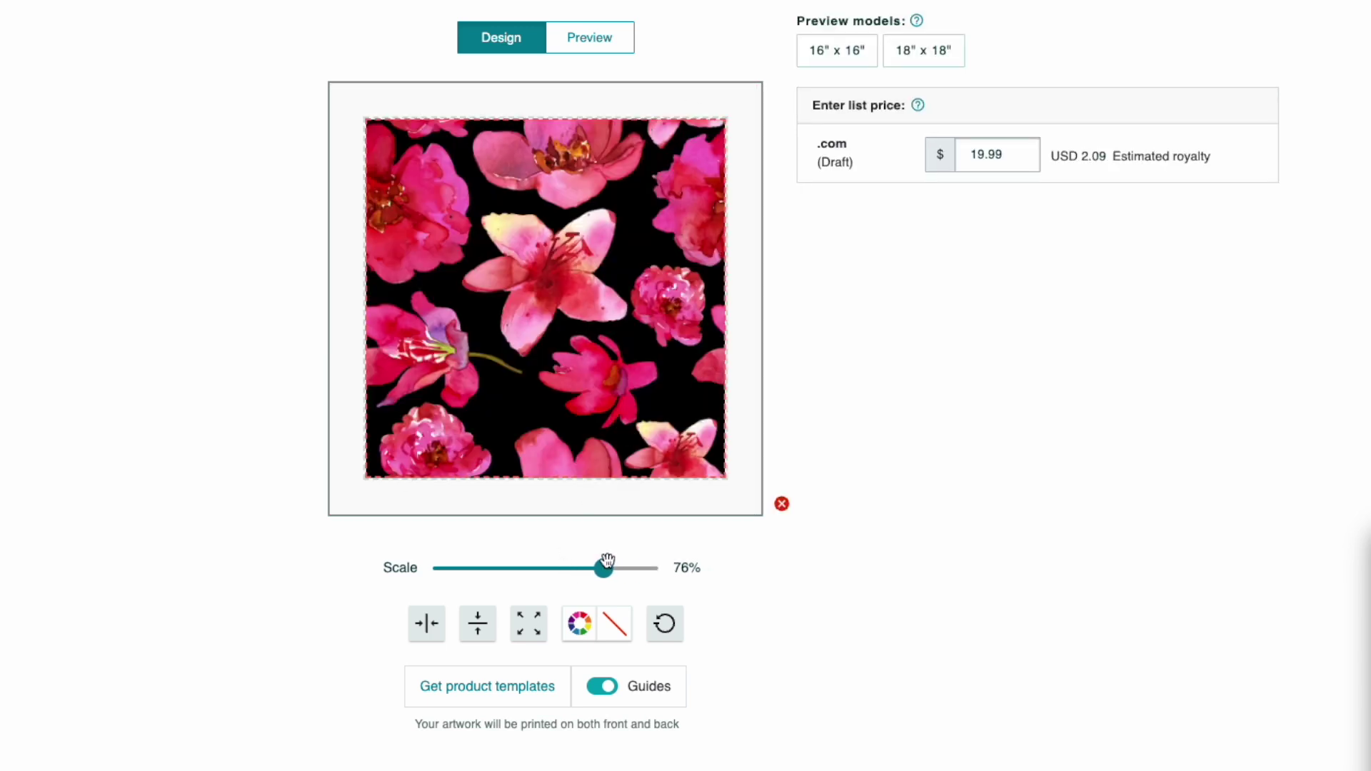
# Scale the throw pillows artwork to 100%, reposition it to fill the print area, and review the product previews
pyautogui.moveTo(603, 567); pyautogui.dragTo(764, 582)
pyautogui.moveTo(642, 373); pyautogui.dragTo(564, 279)
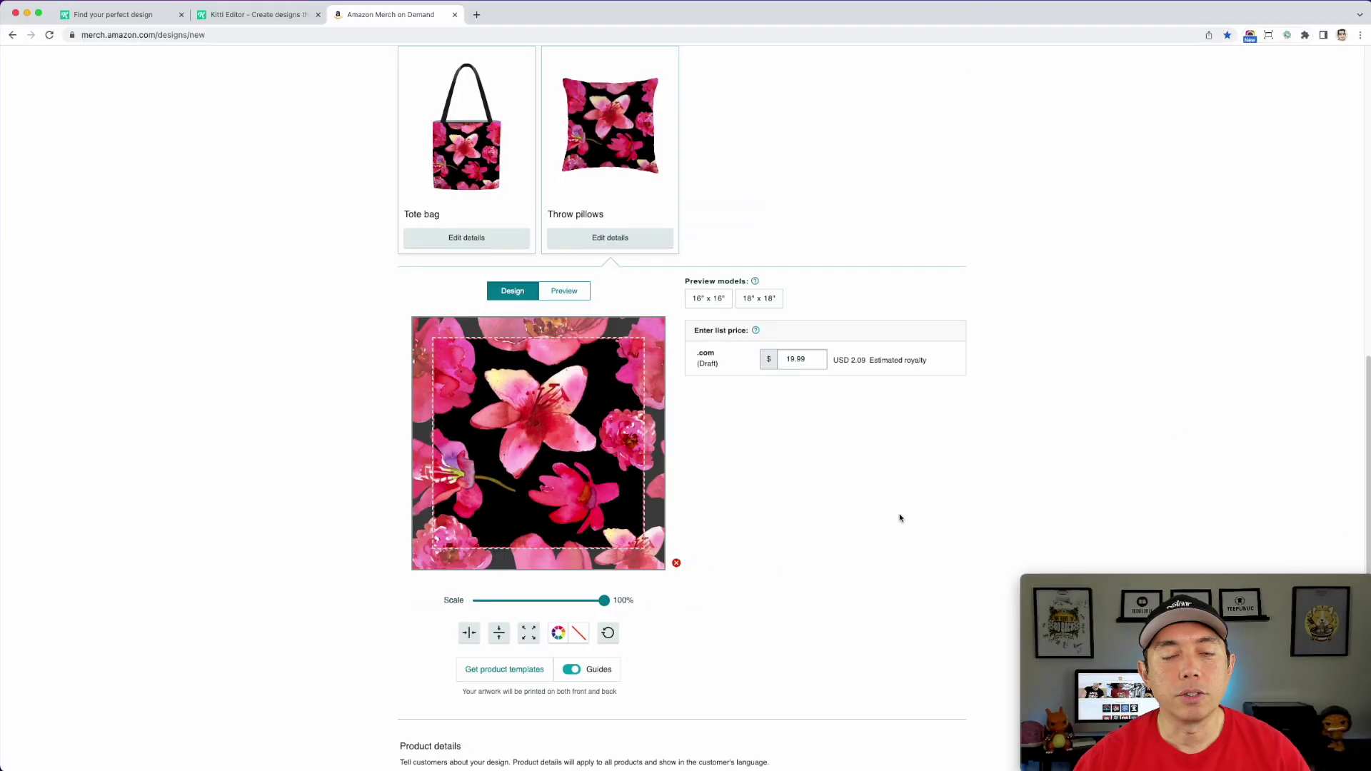
pyautogui.scroll(5, 900, 518)
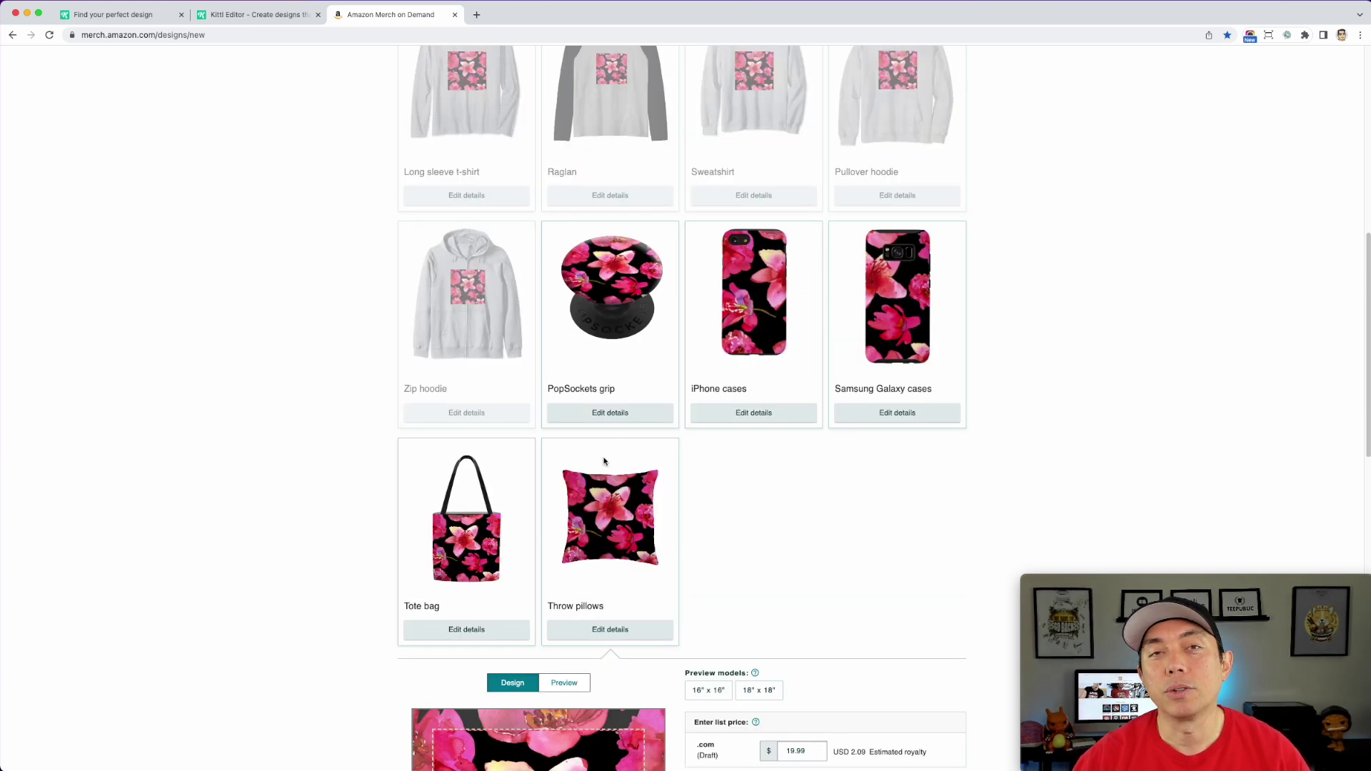
pyautogui.scroll(-2, 559, 455)
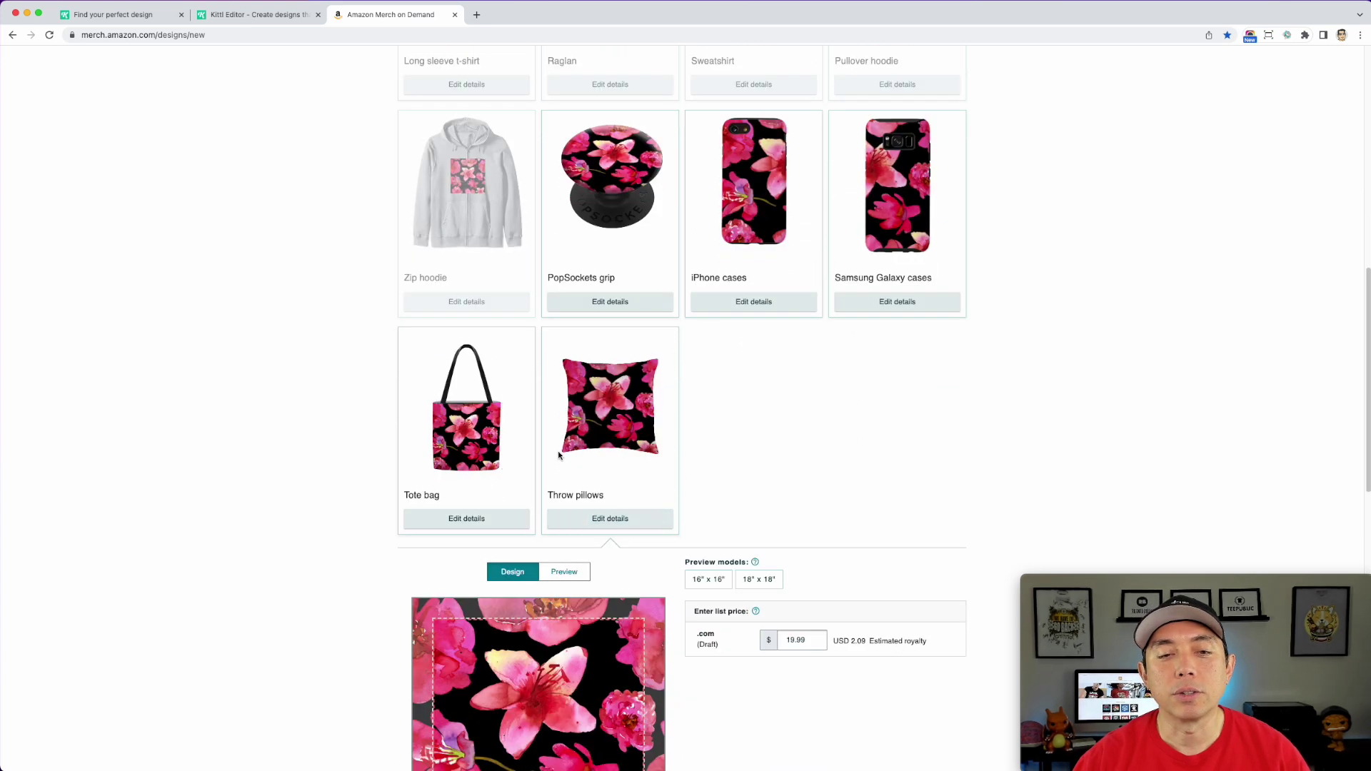
pyautogui.scroll(1, 684, 471)
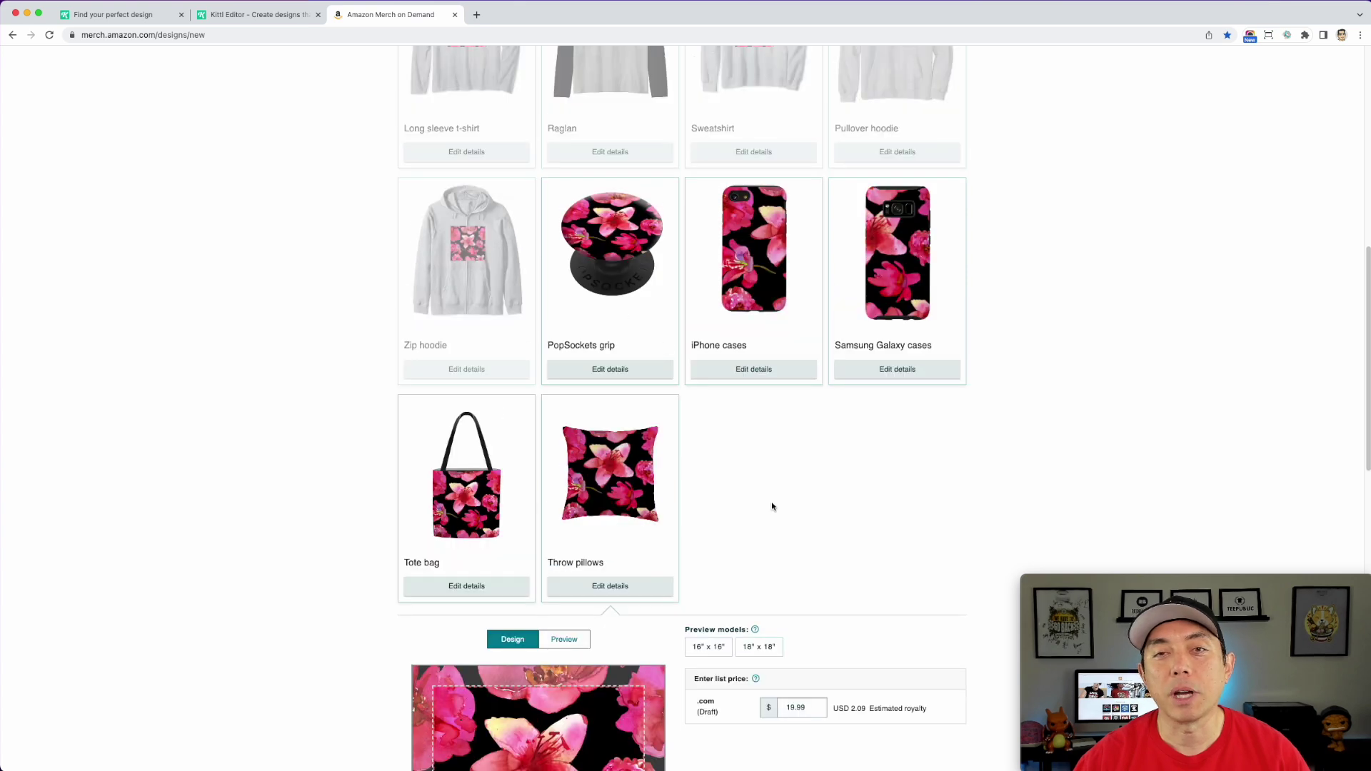
pyautogui.scroll(-2, 774, 493)
pyautogui.scroll(5, 701, 296)
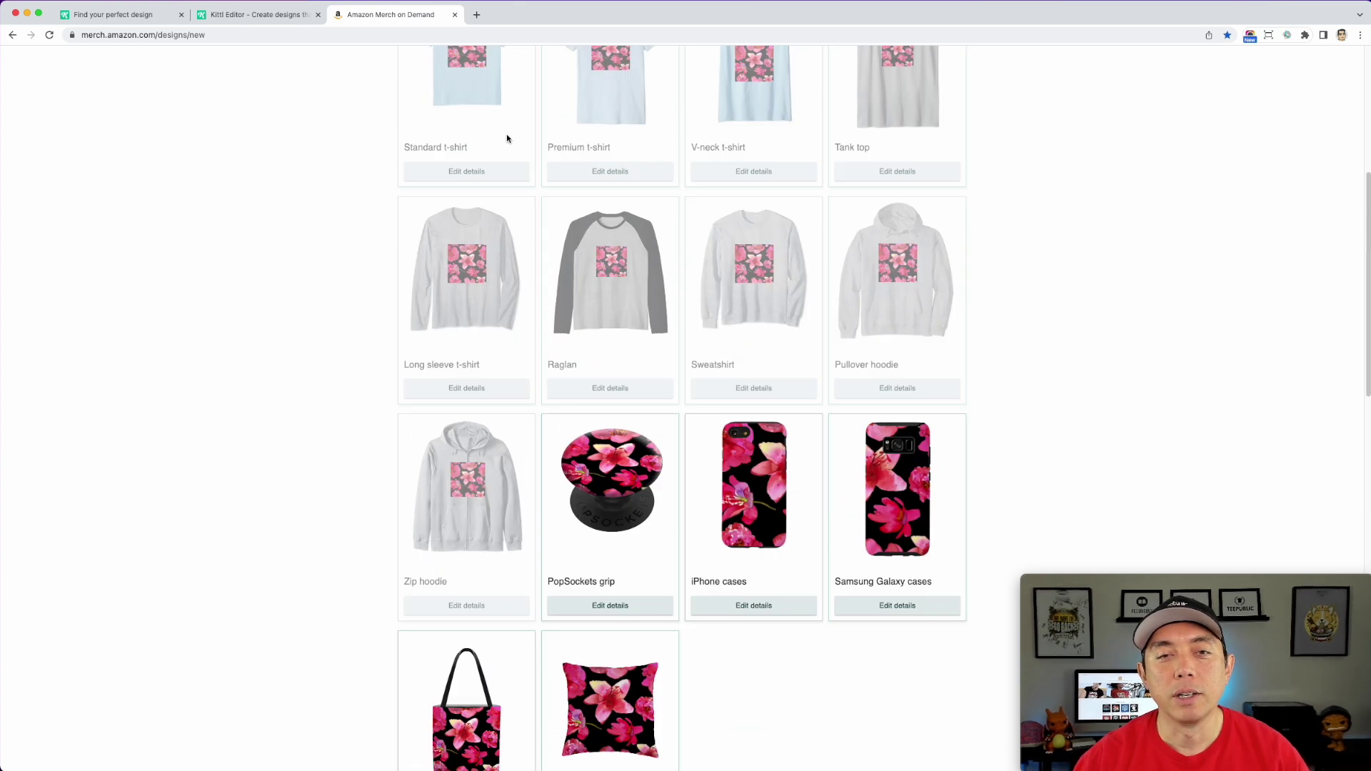
pyautogui.scroll(-4, 725, 132)
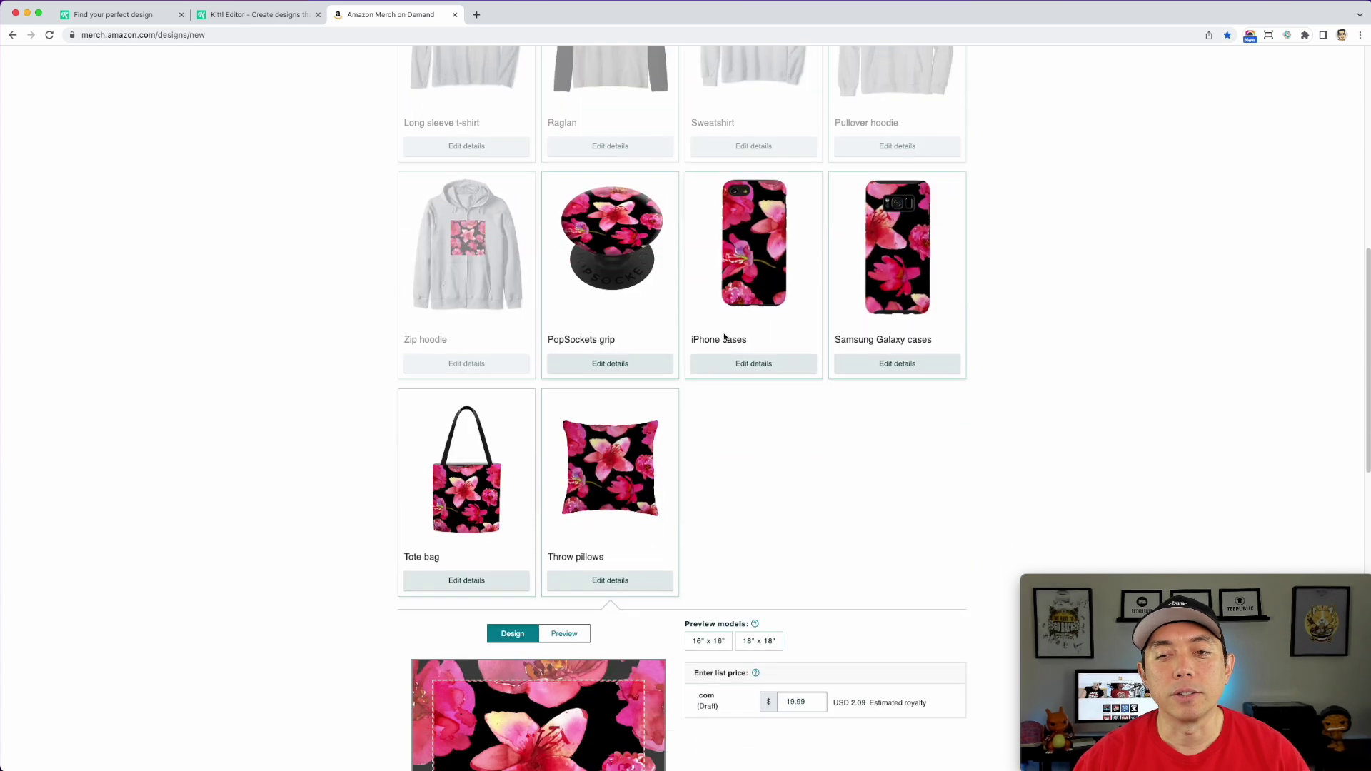